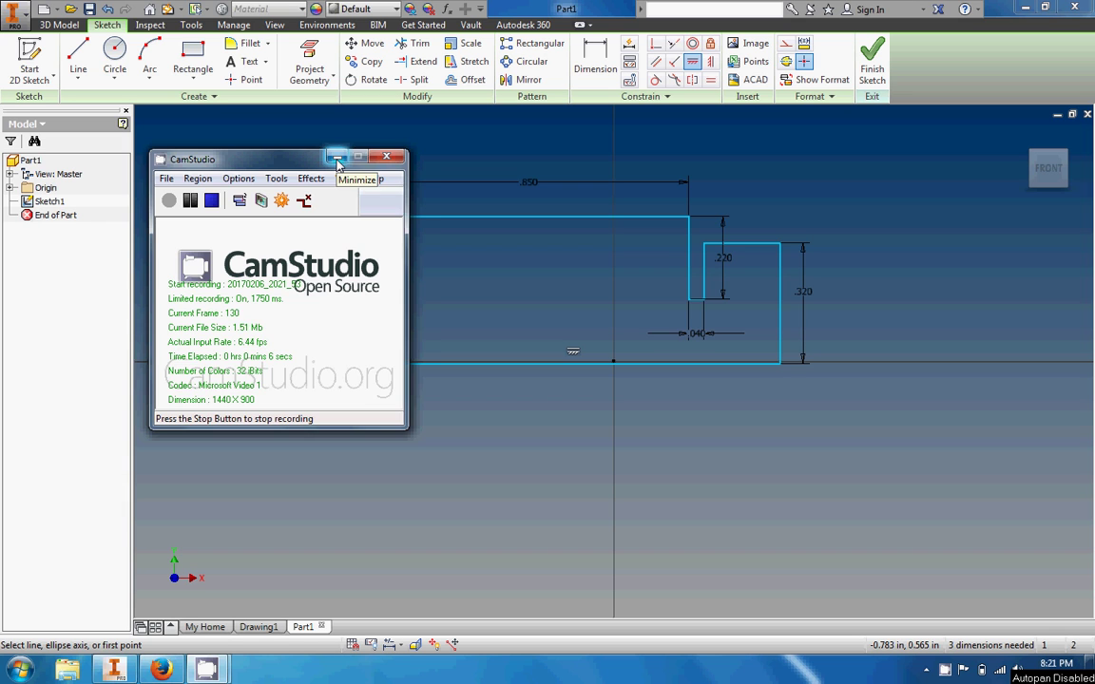
Step: Minimize the CamStudio window to reveal the sketch, then bring up the Firefox activity page
click(337, 157)
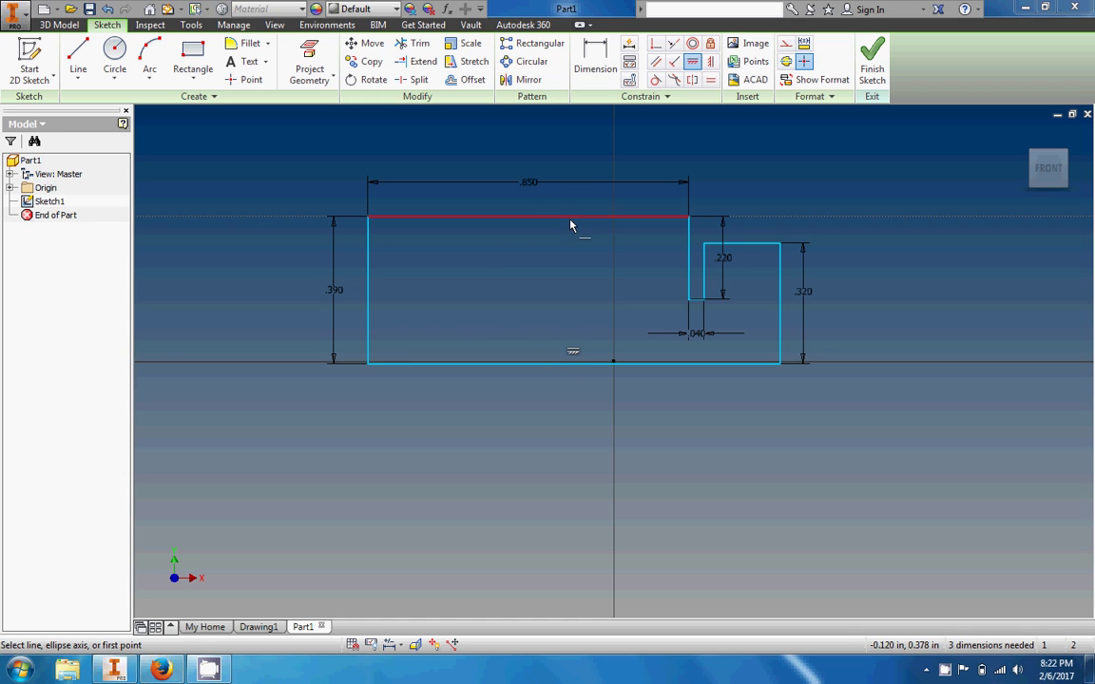
mouse_move(162, 670)
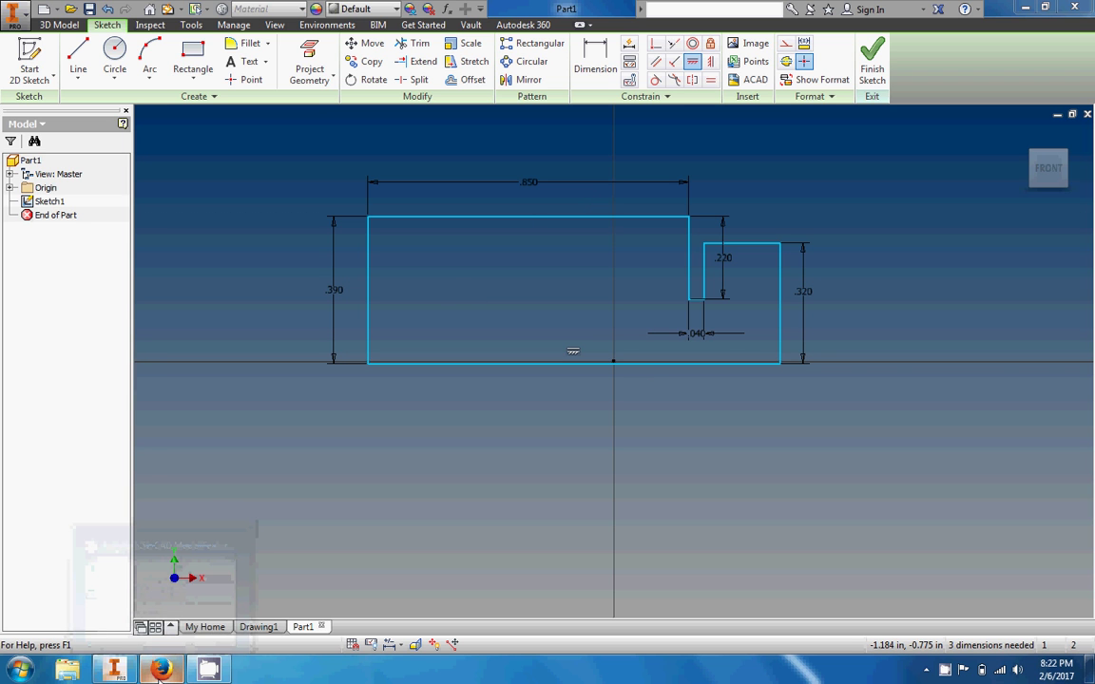
click(160, 670)
Step: Review the Automoblox connector quarter-profile dimensions and mirror step, then return to Inventor
scroll(493, 374, down, 4)
scroll(494, 374, up, 4)
scroll(493, 373, down, 10)
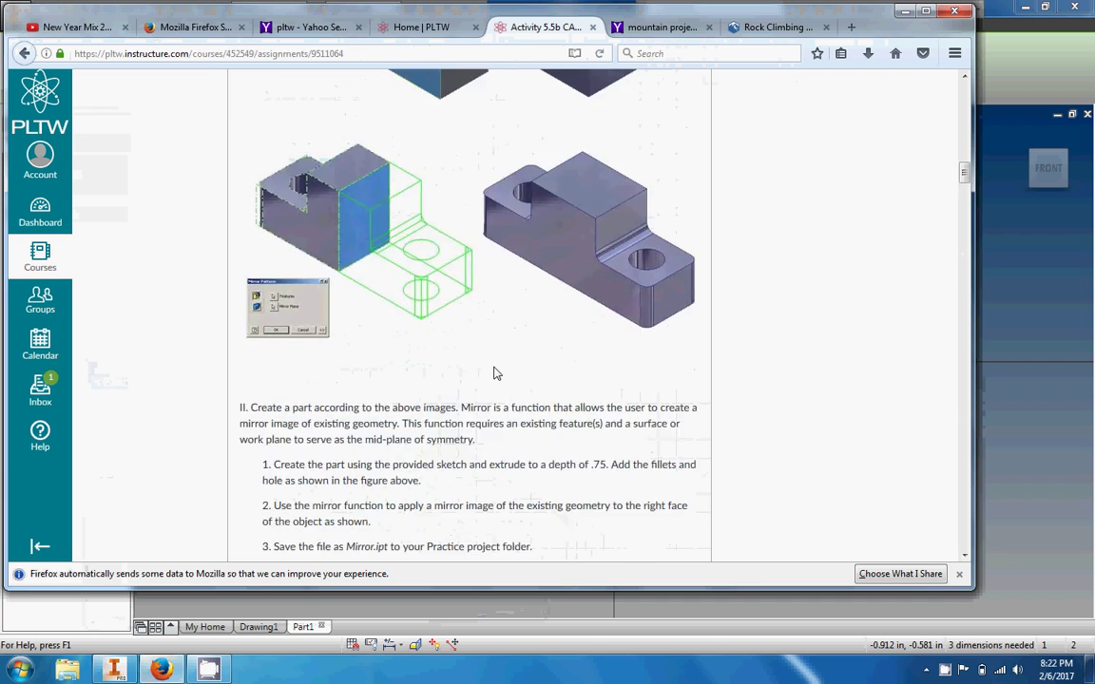
scroll(494, 367, up, 8)
scroll(493, 374, down, 10)
scroll(493, 373, down, 5)
scroll(493, 374, up, 8)
scroll(493, 373, up, 2)
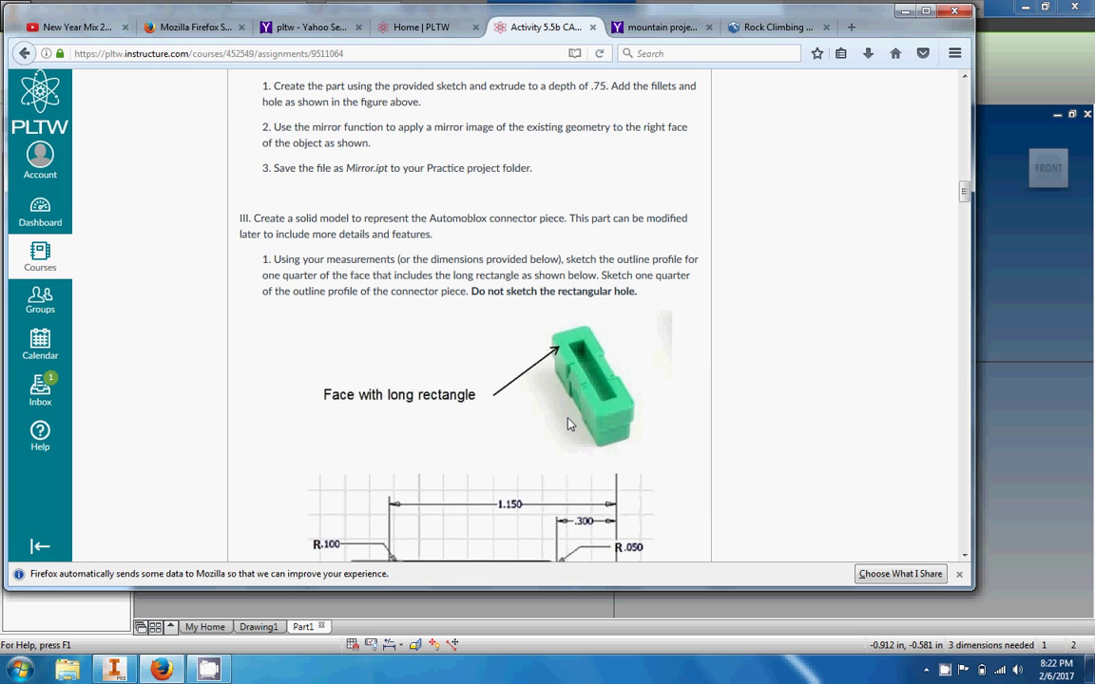
scroll(569, 424, down, 2)
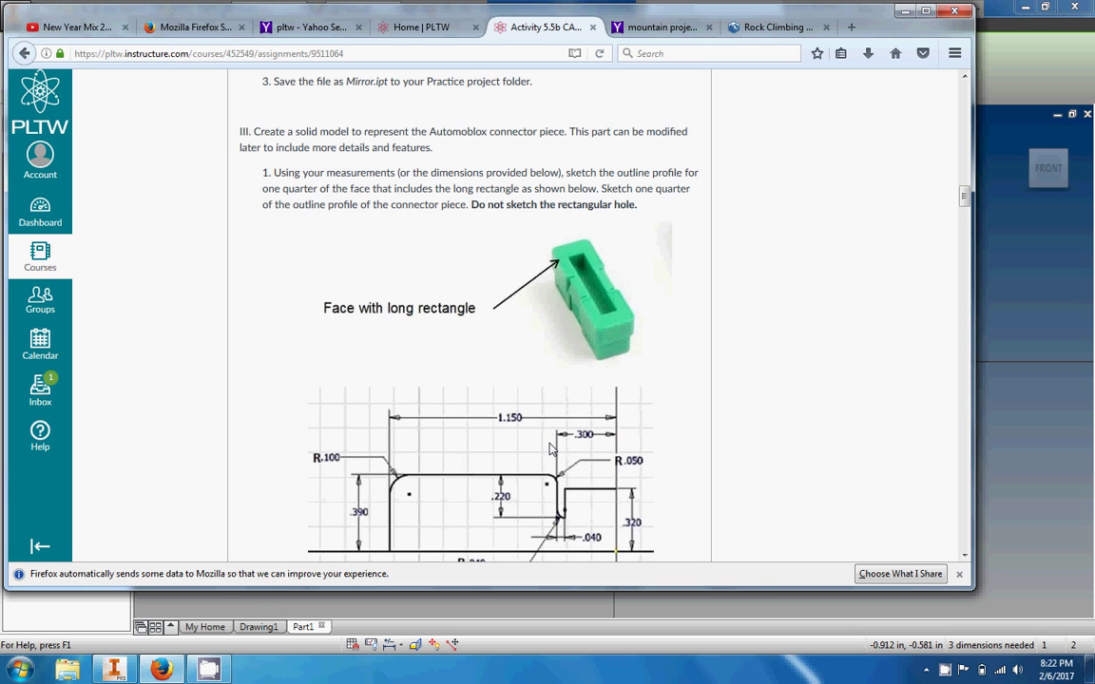
scroll(551, 449, down, 5)
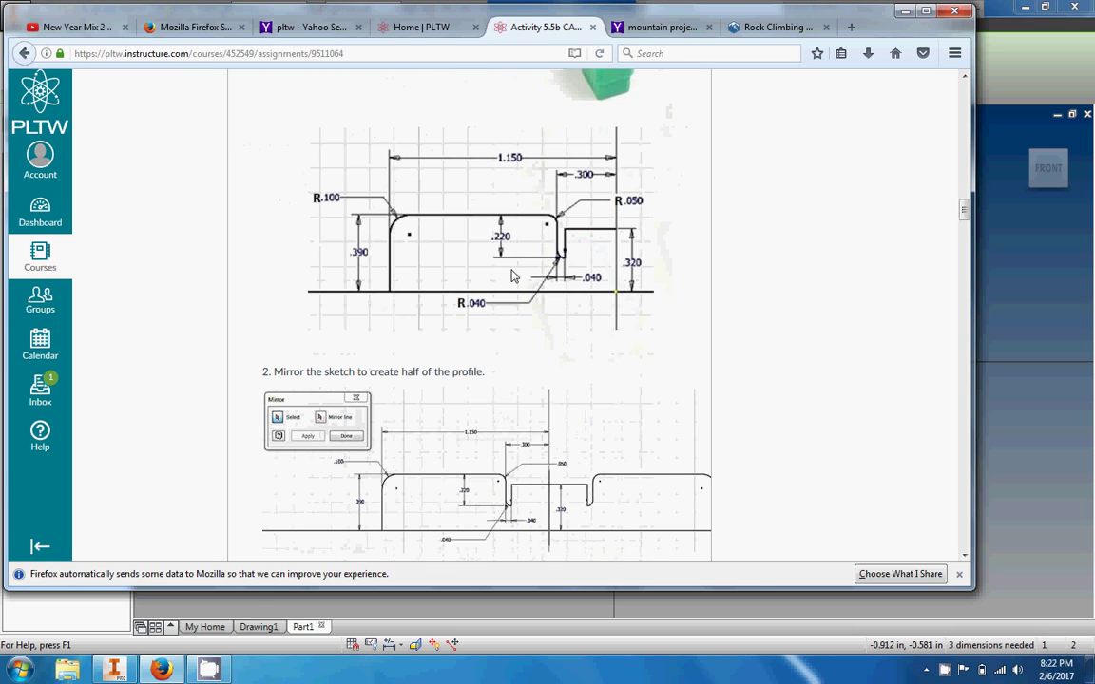
click(1046, 400)
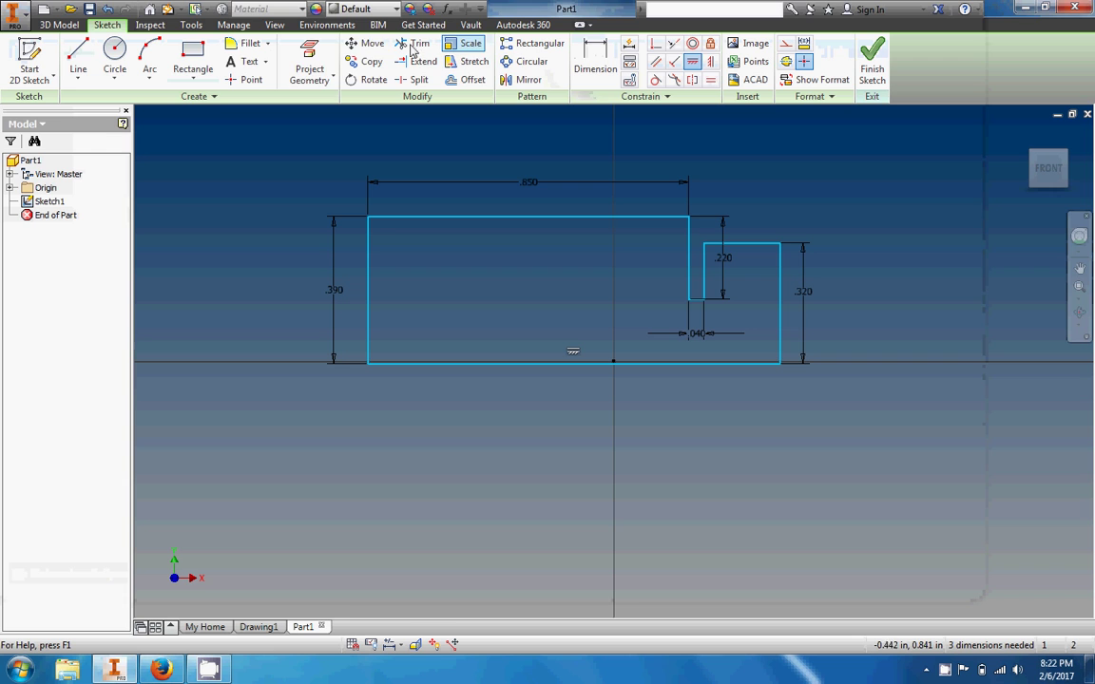
Step: Round the sketch's top-left corner with a 0.1 radius fillet
click(236, 52)
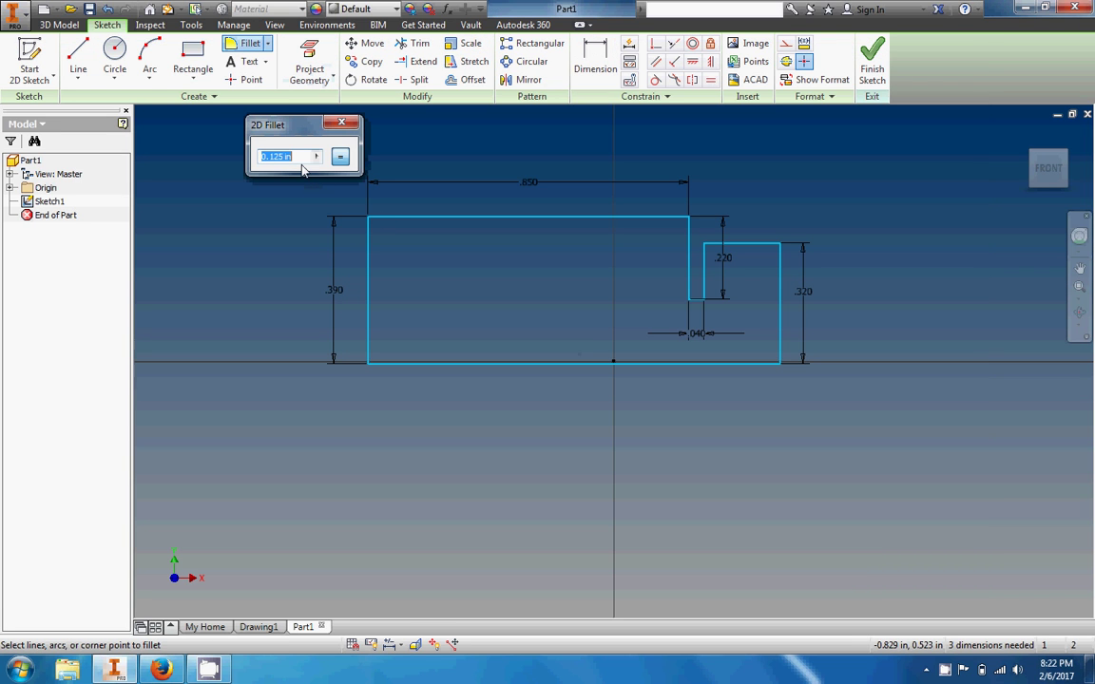
text(.1)
click(370, 220)
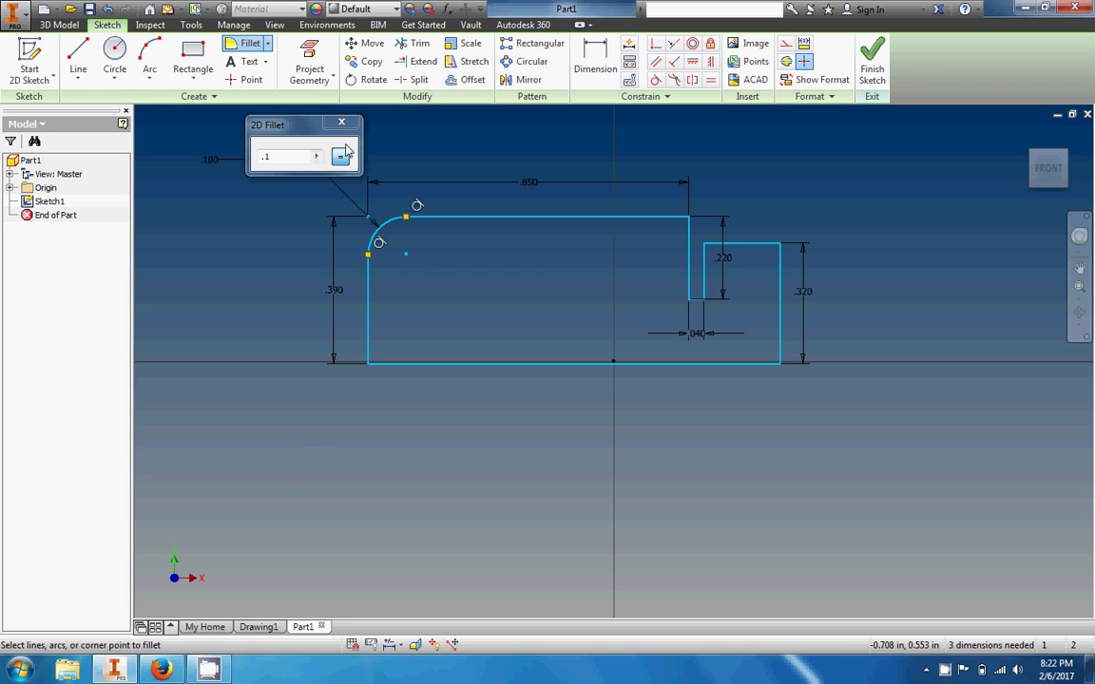
key(Escape)
Step: Check the activity page reference again and resume filleting in the Inventor sketch
click(161, 670)
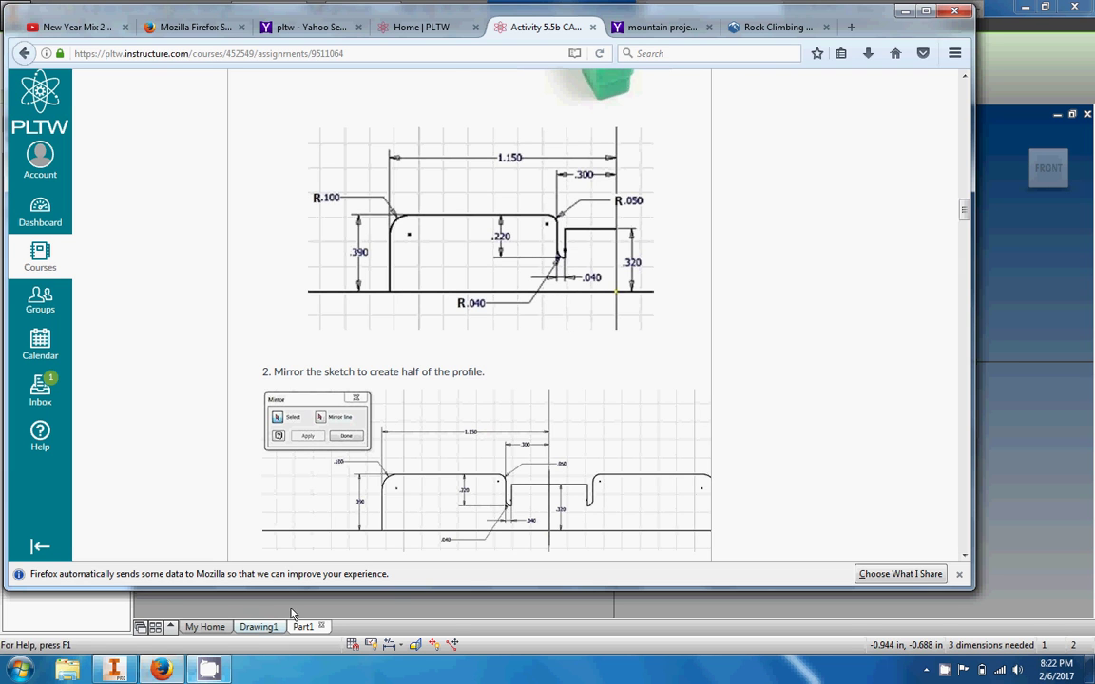
click(190, 608)
click(247, 42)
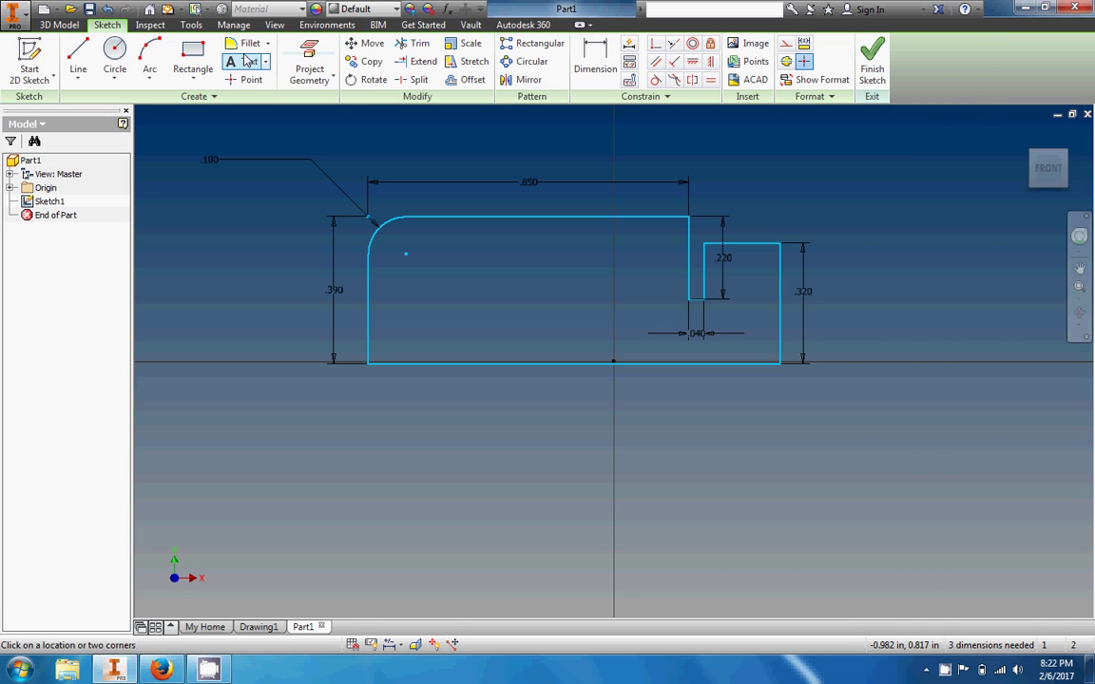
Step: Fillet the top-right corner at 0.100 and the inner notch corner at 0.050
click(688, 219)
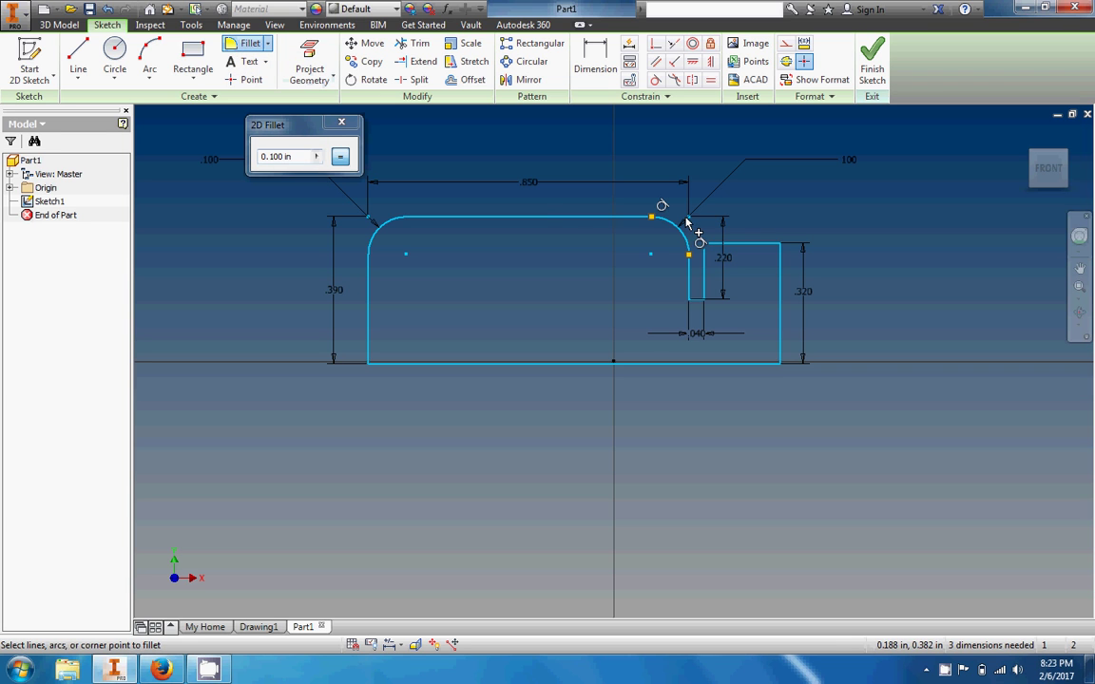
click(280, 160)
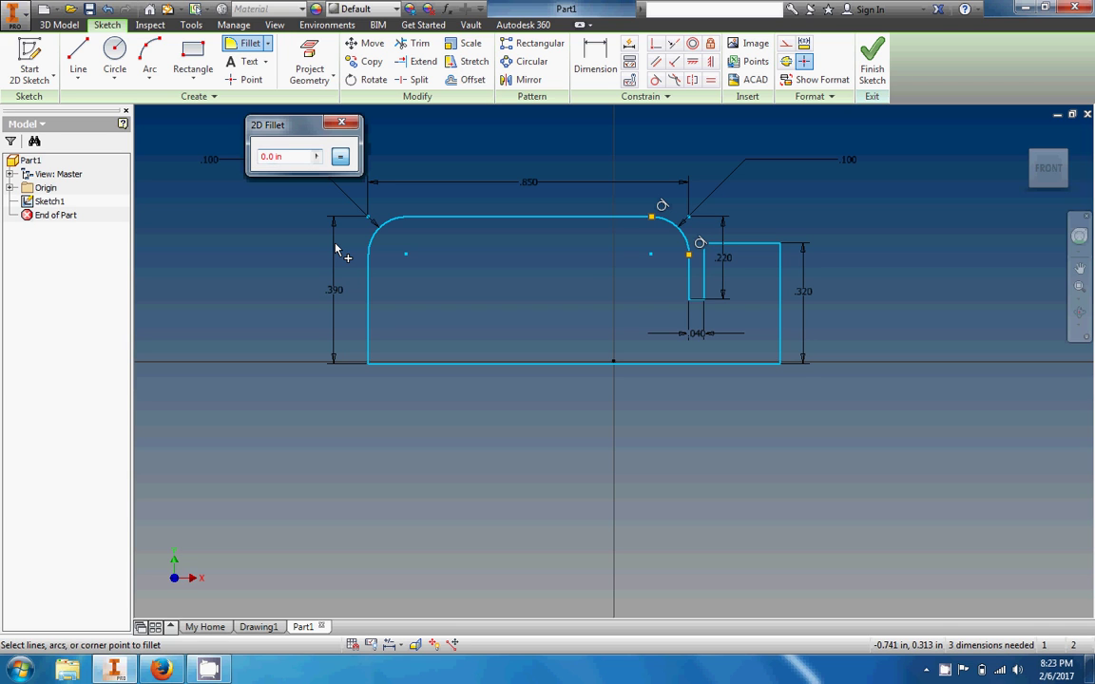
text(05)
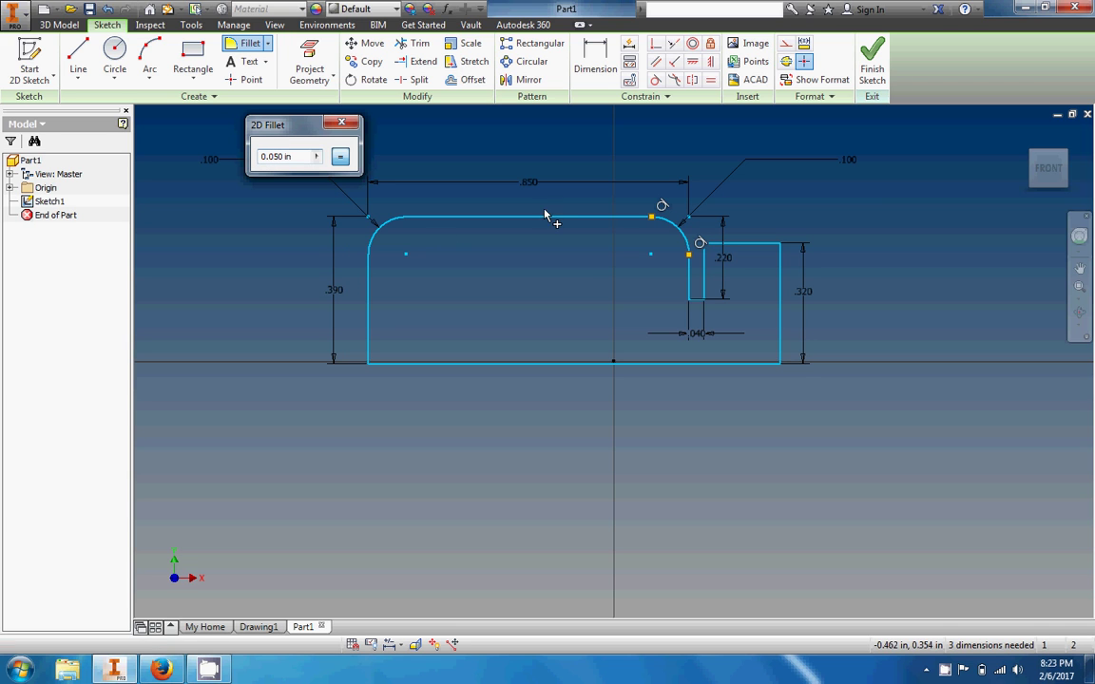
click(690, 302)
click(279, 157)
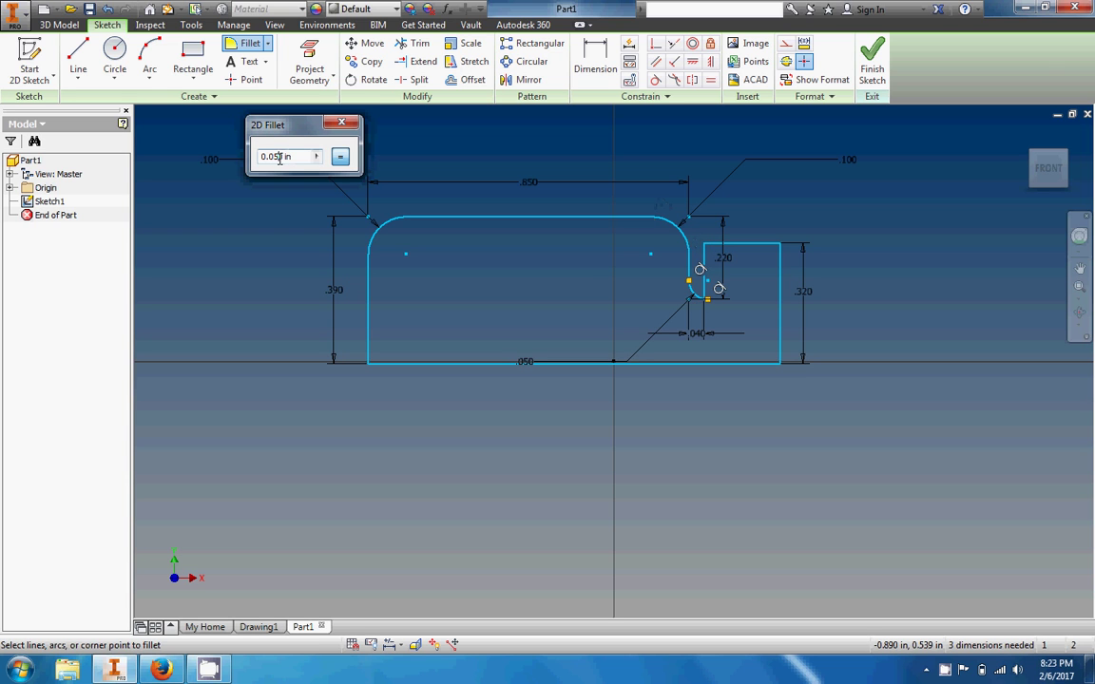
key(Escape)
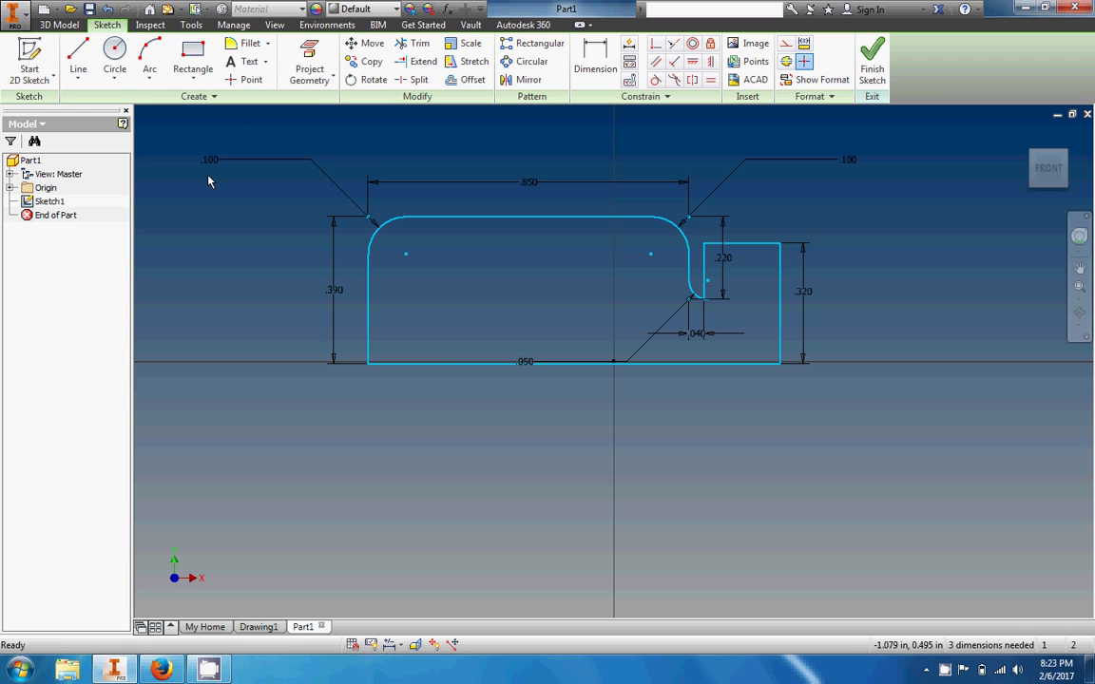
click(160, 670)
Step: Review step 2 'Mirror the sketch' on the activity page and return to Inventor
scroll(551, 455, down, 10)
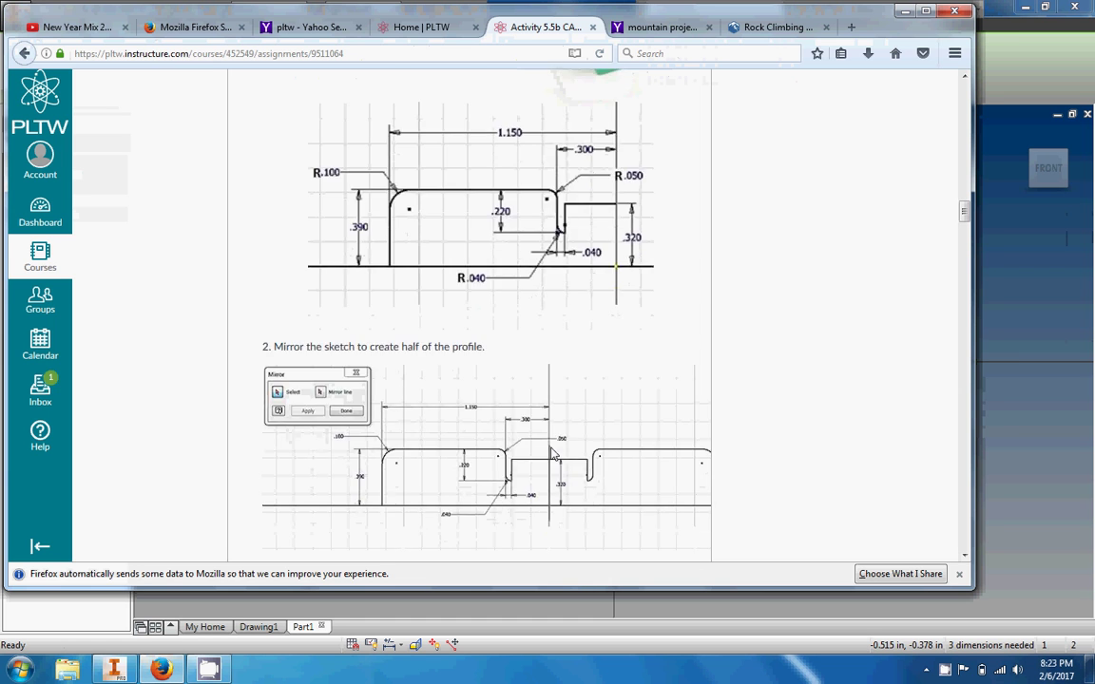
scroll(551, 455, up, 3)
scroll(582, 441, down, 4)
click(1051, 420)
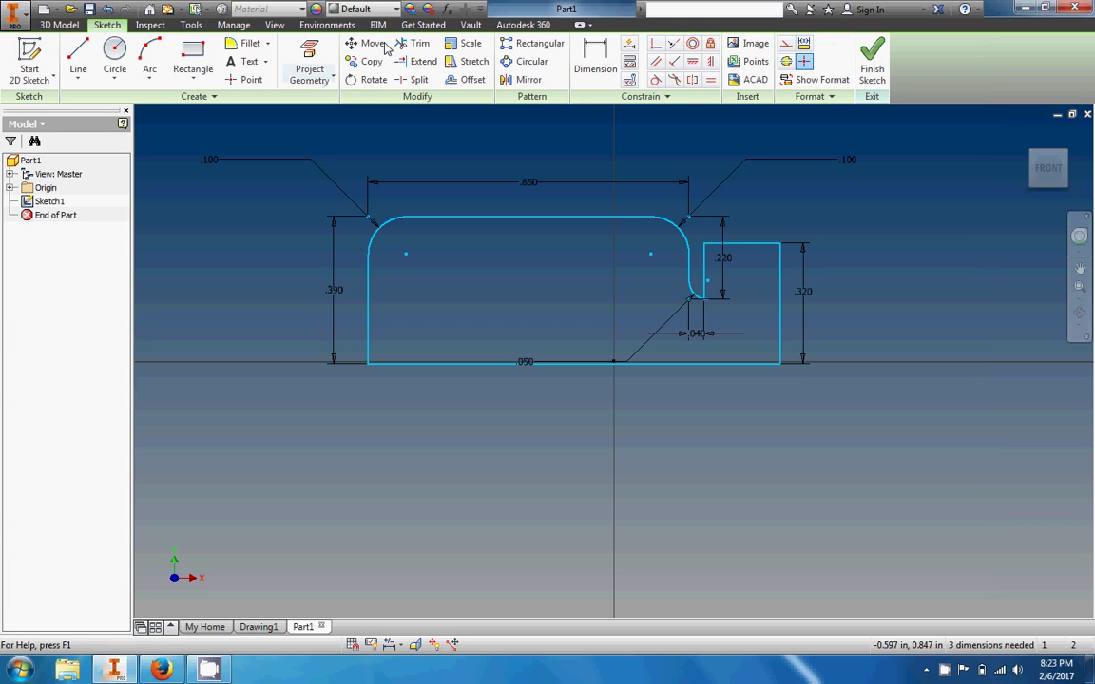
Step: Pick the filleted profile and the right .320 edge in Mirror, then cancel without mirroring
click(521, 79)
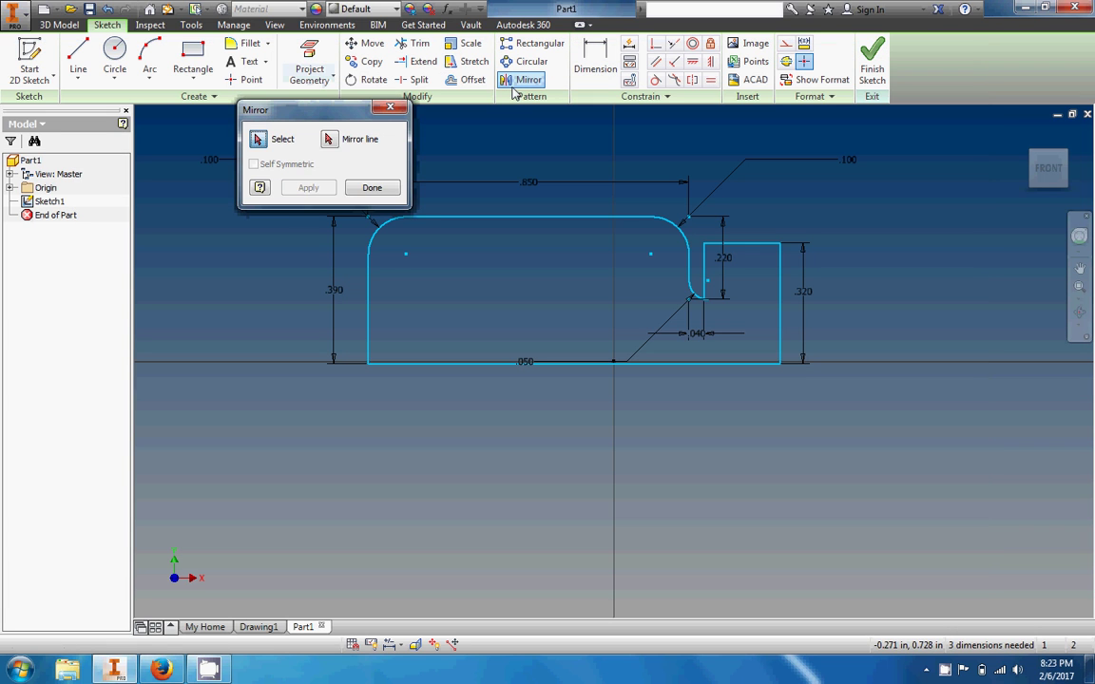
click(500, 218)
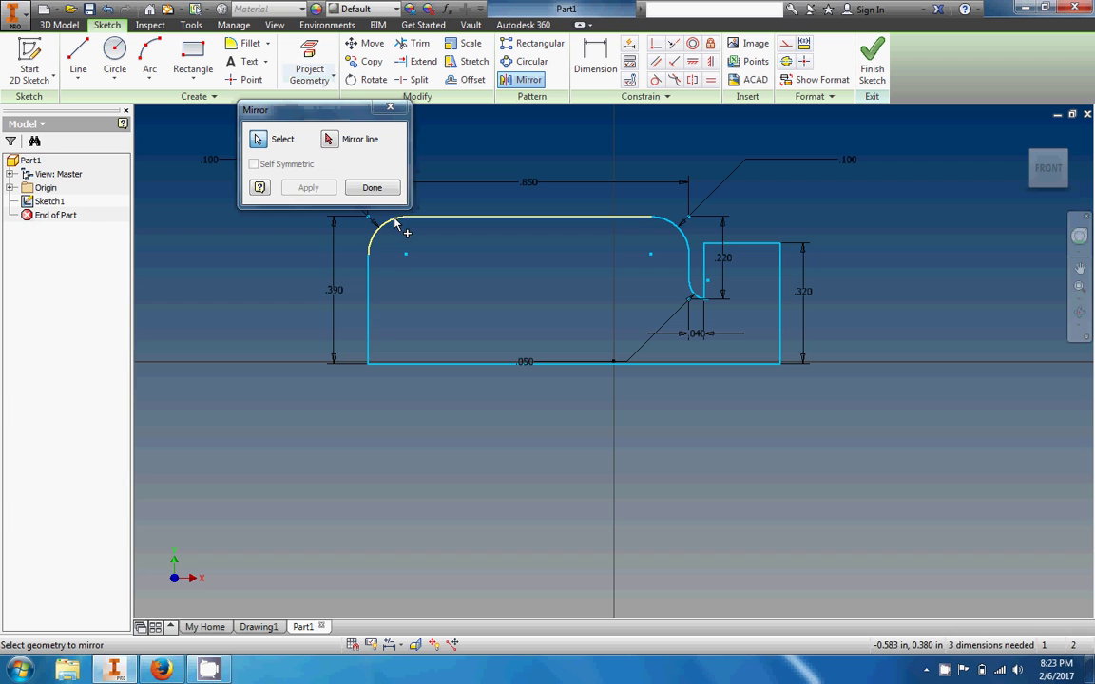
click(370, 290)
click(425, 362)
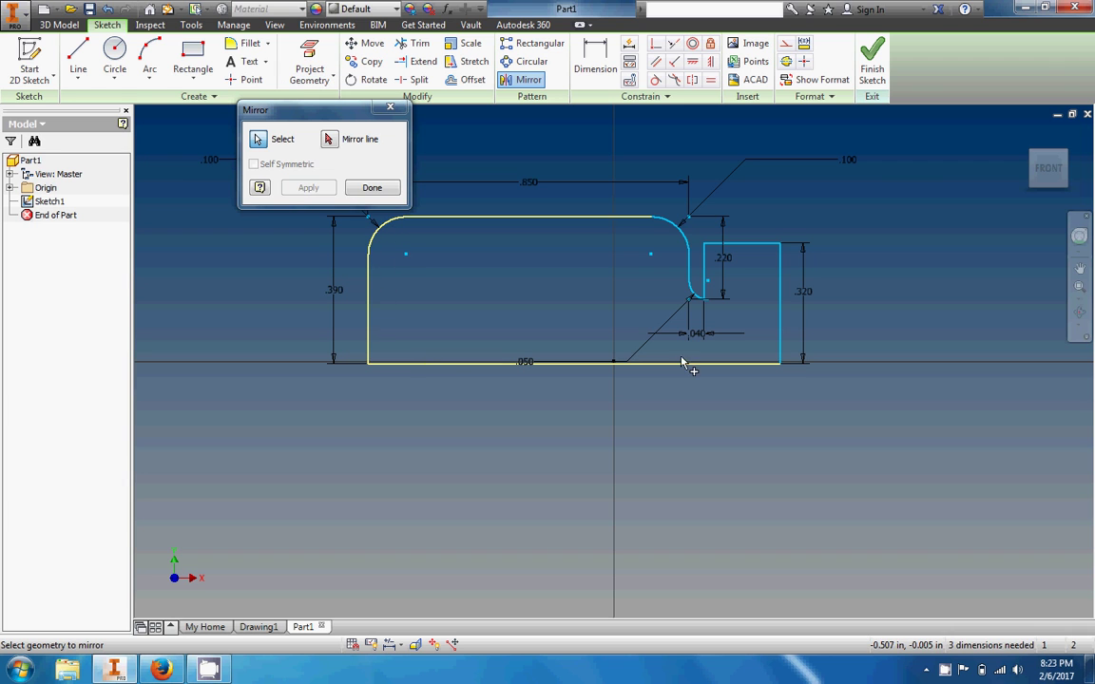
click(681, 246)
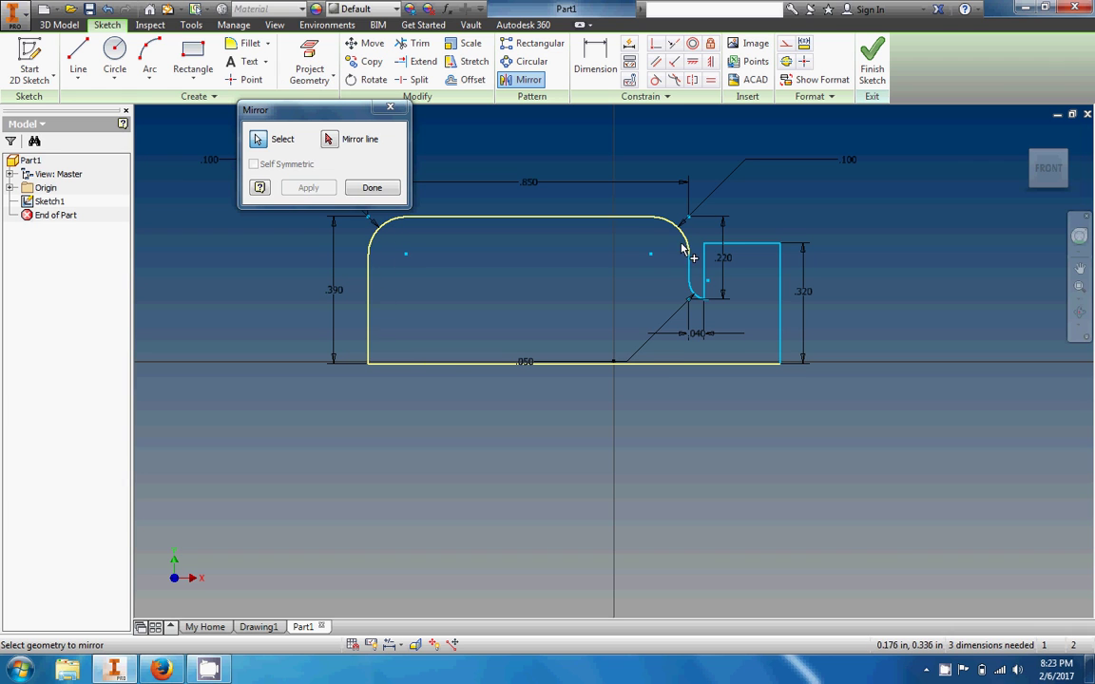
click(690, 273)
click(781, 293)
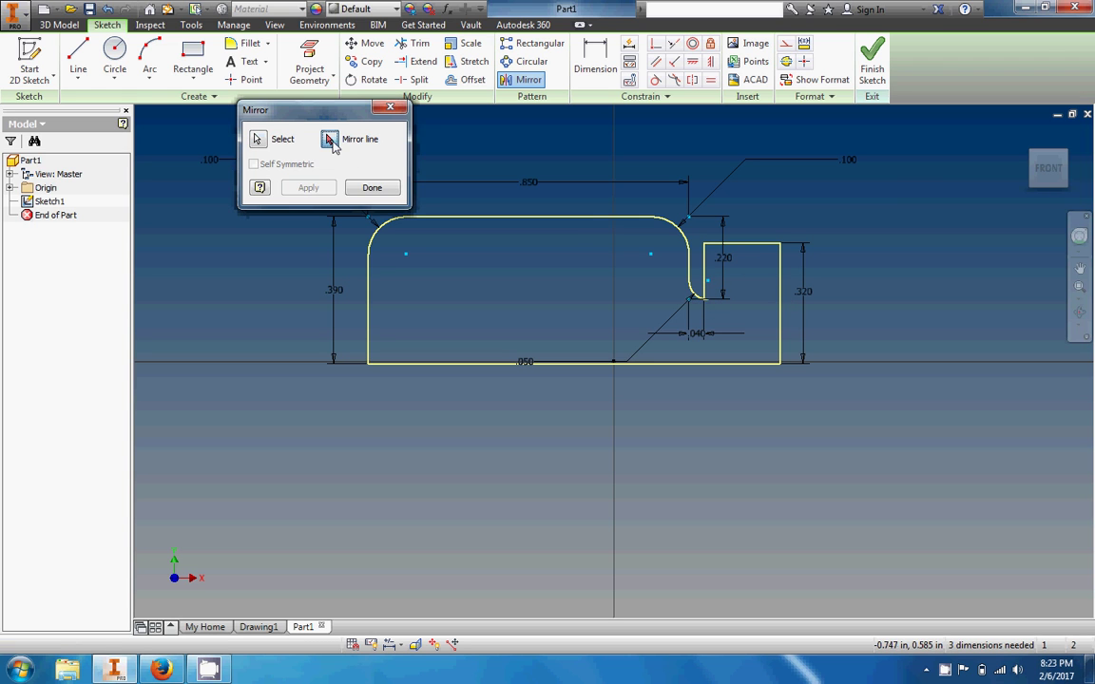
click(780, 297)
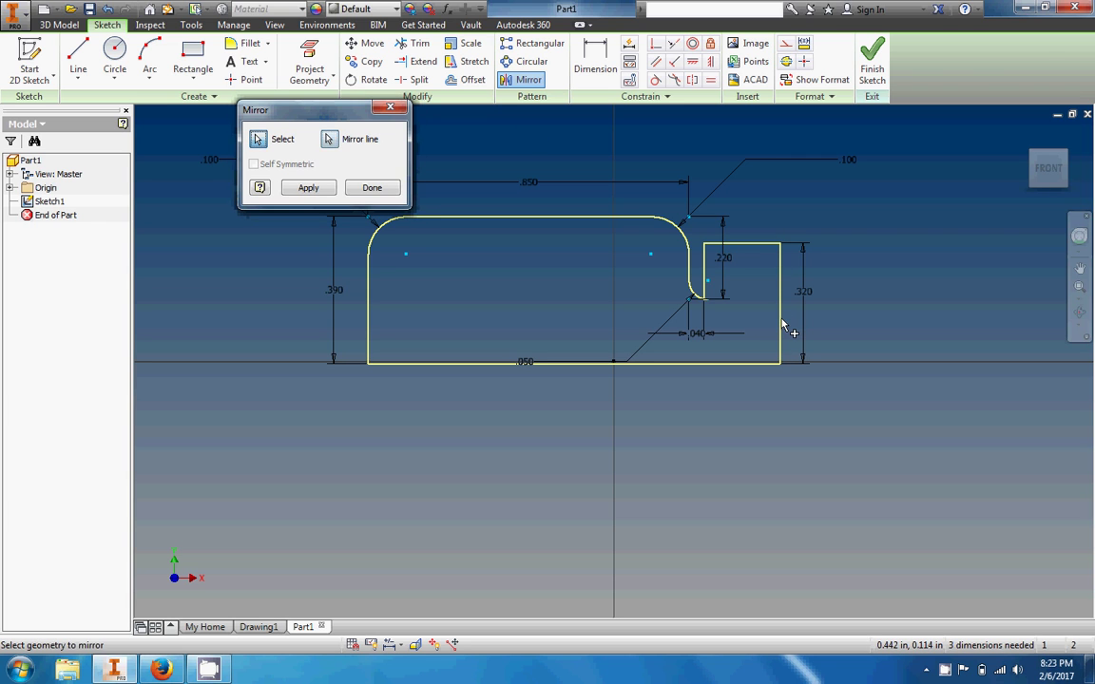
click(261, 142)
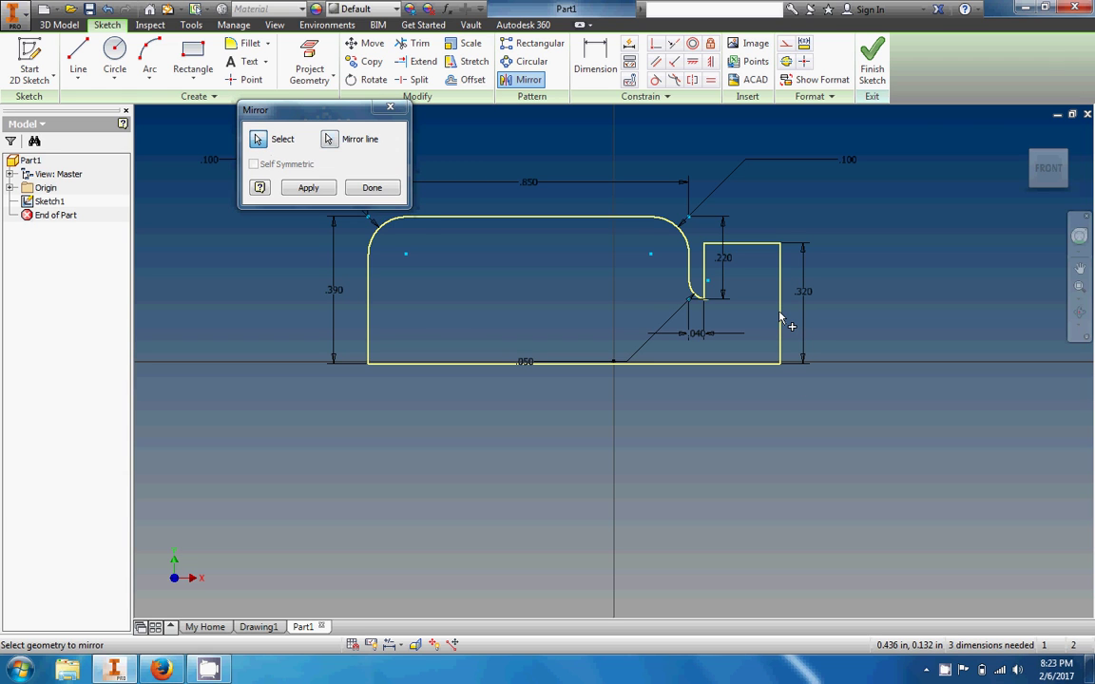
key(Escape)
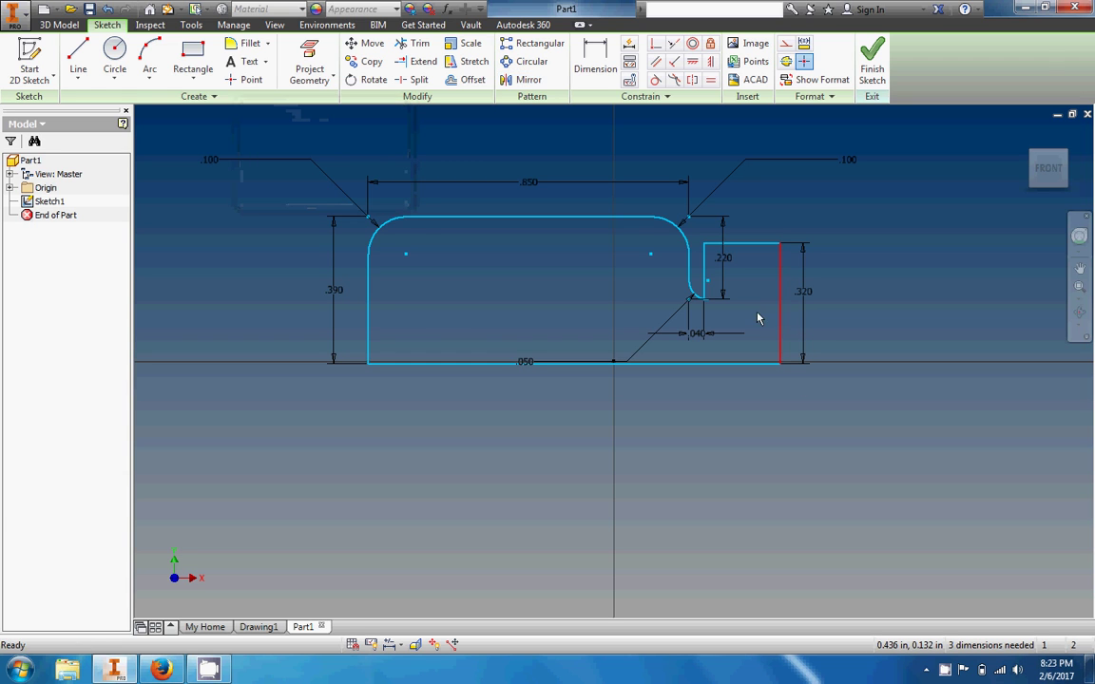
Step: Window-select the filleted profile and mirror it across its right vertical edge
click(522, 80)
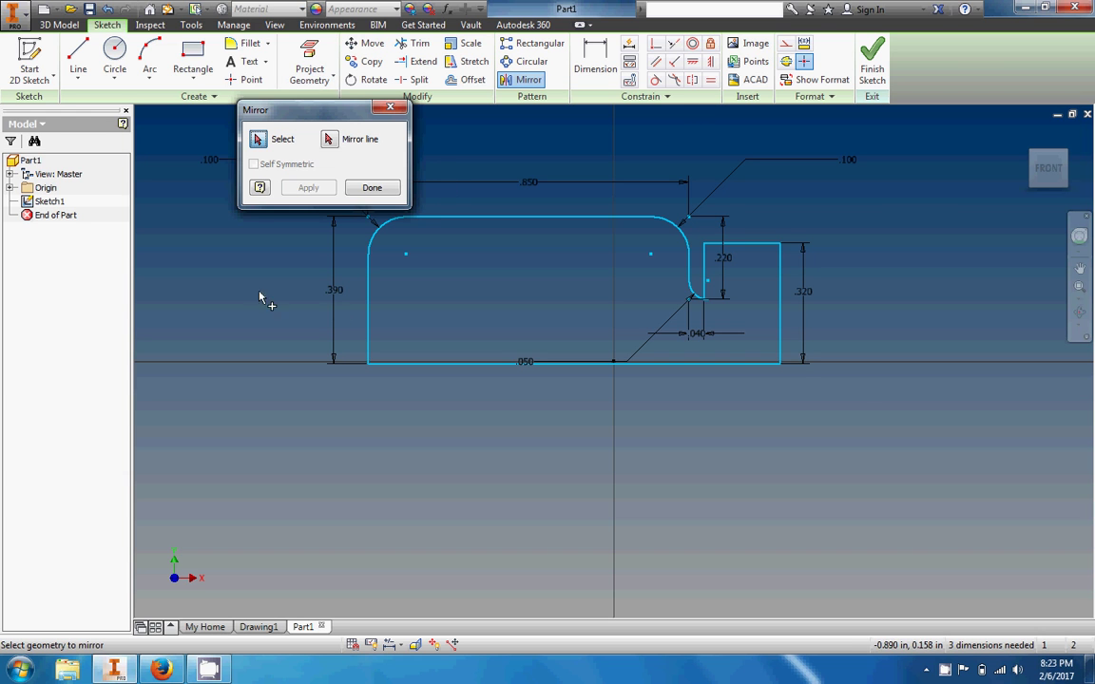
mouse_move(225, 232)
mouse_down()
mouse_move(538, 432)
mouse_move(777, 420)
mouse_move(642, 245)
mouse_move(566, 202)
mouse_move(403, 222)
mouse_move(230, 157)
mouse_move(454, 447)
mouse_move(230, 157)
mouse_move(222, 116)
mouse_up()
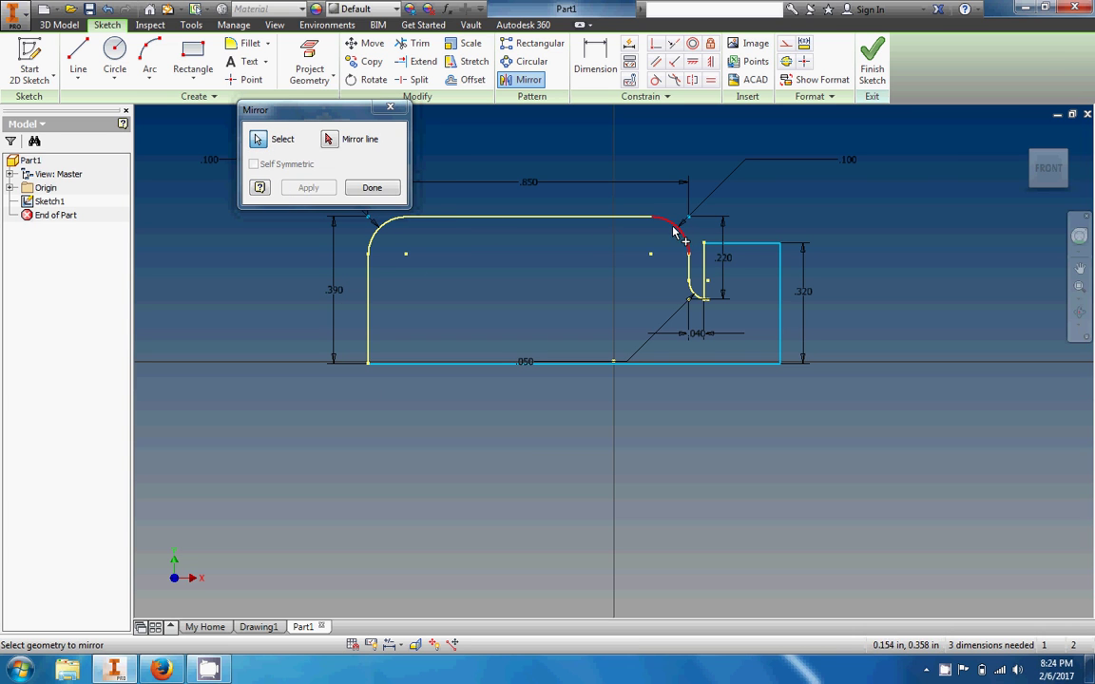
click(724, 244)
click(733, 363)
click(329, 140)
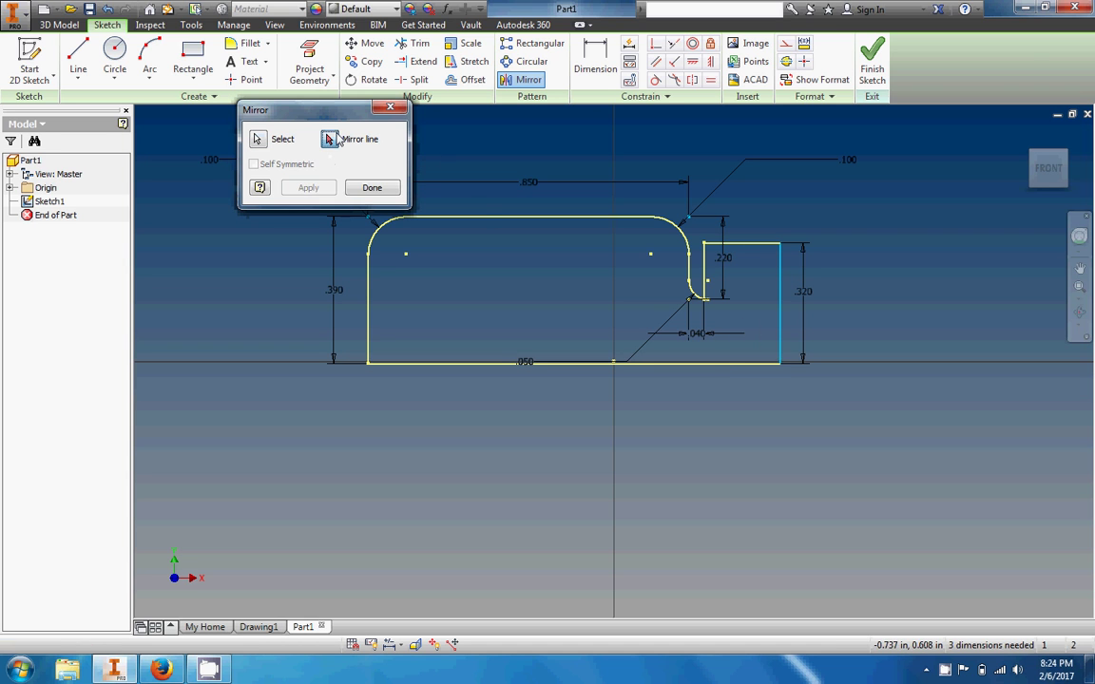
click(782, 304)
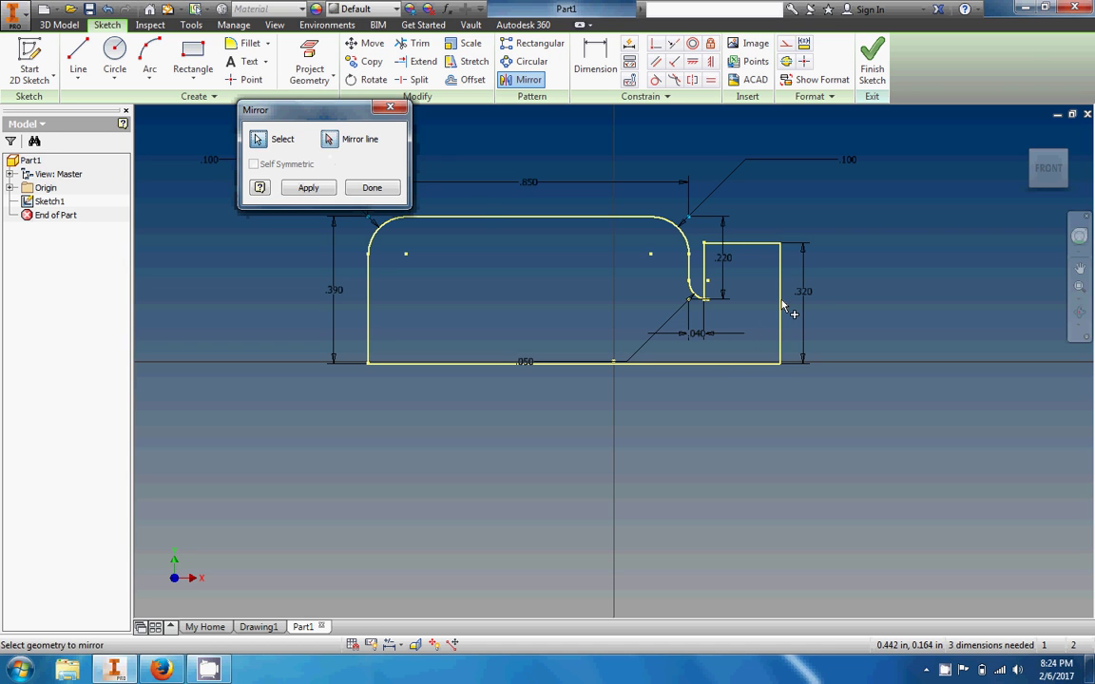
click(309, 188)
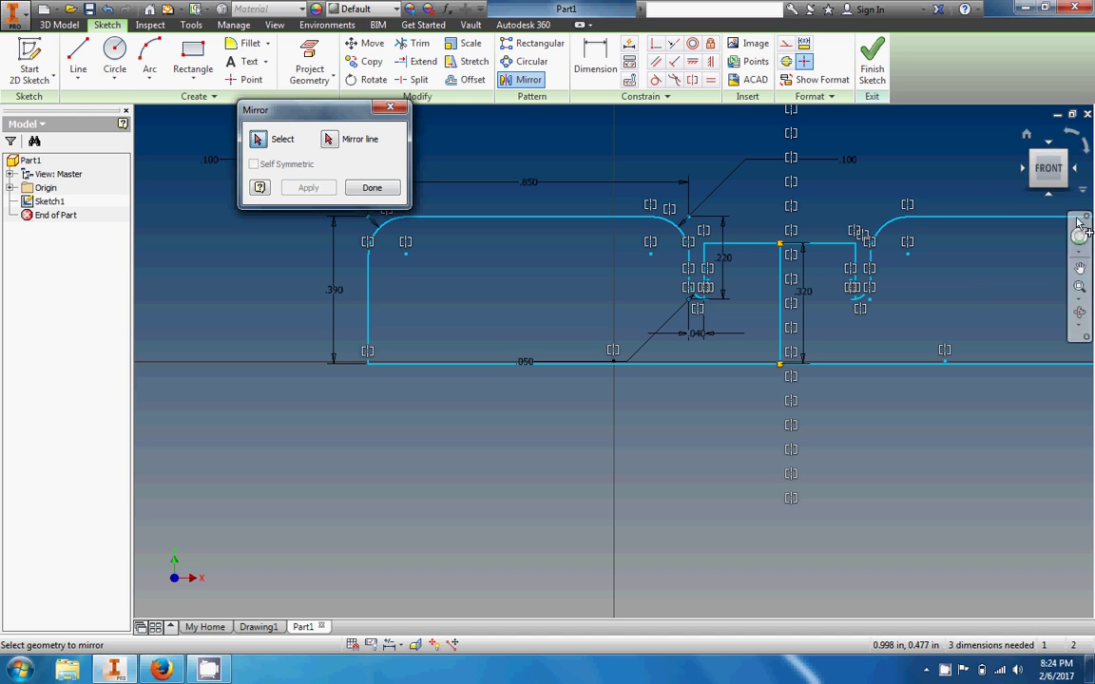
Step: Mirror both halves of the outline across the long bottom line to complete the shape
drag(961, 280, 807, 315)
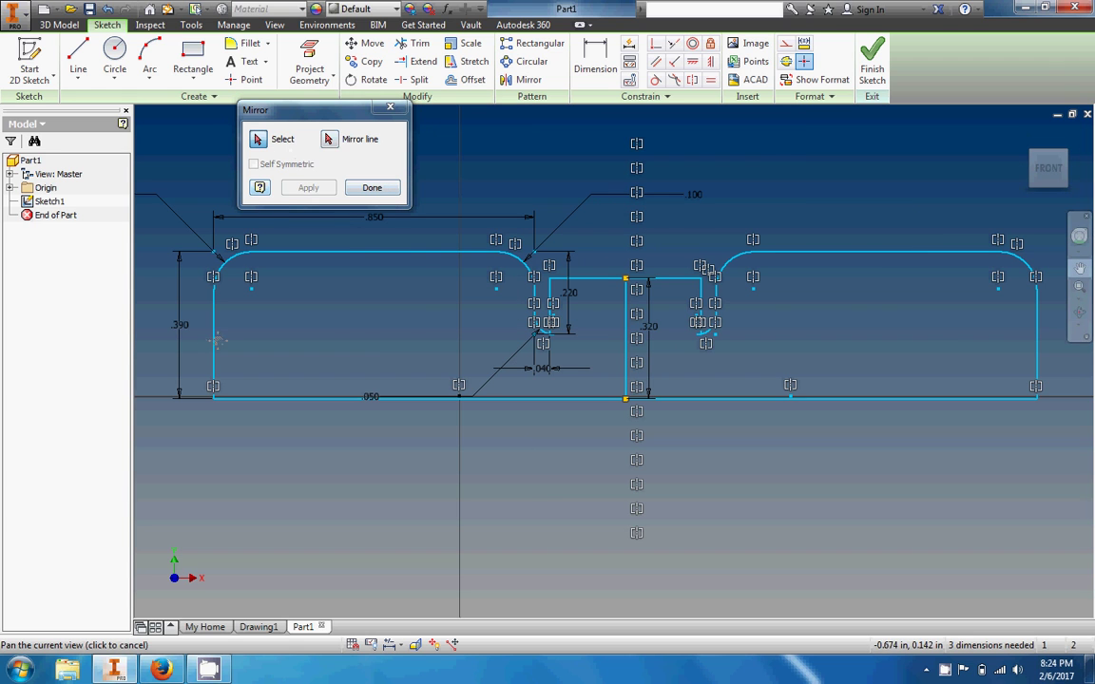
click(283, 139)
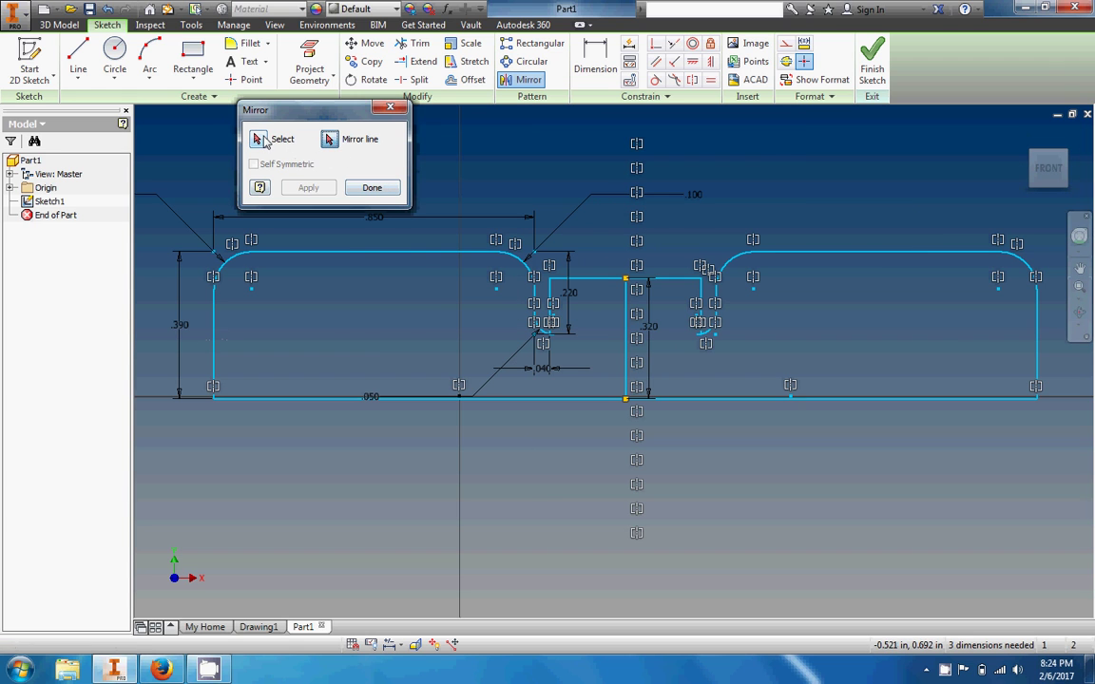
click(214, 324)
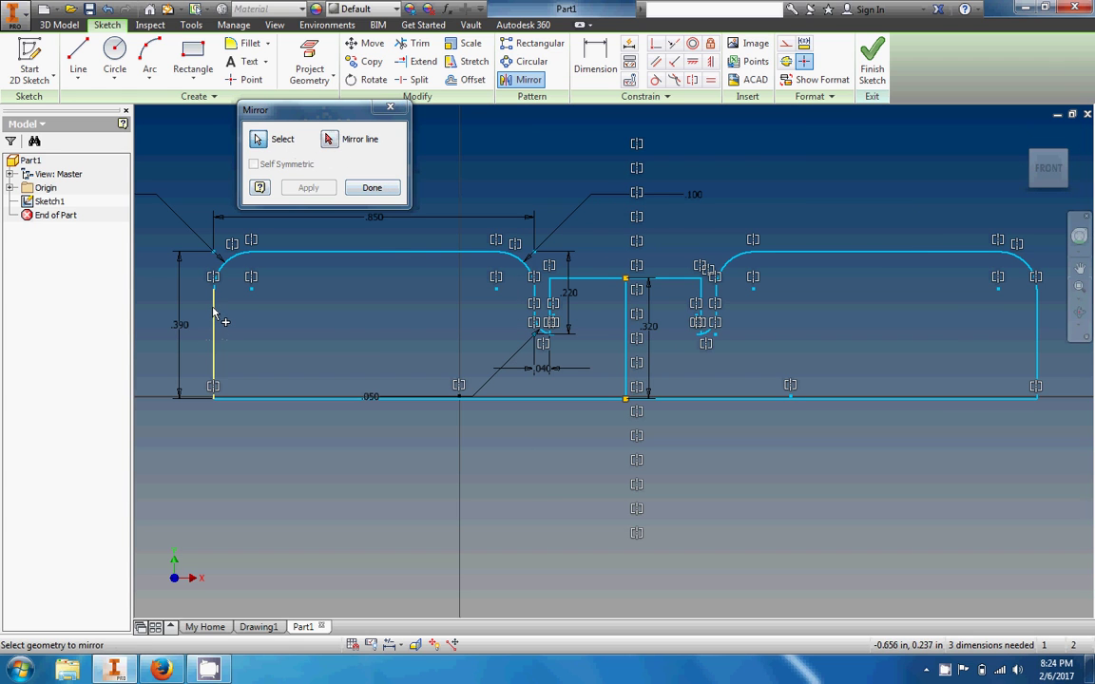
click(222, 259)
click(302, 254)
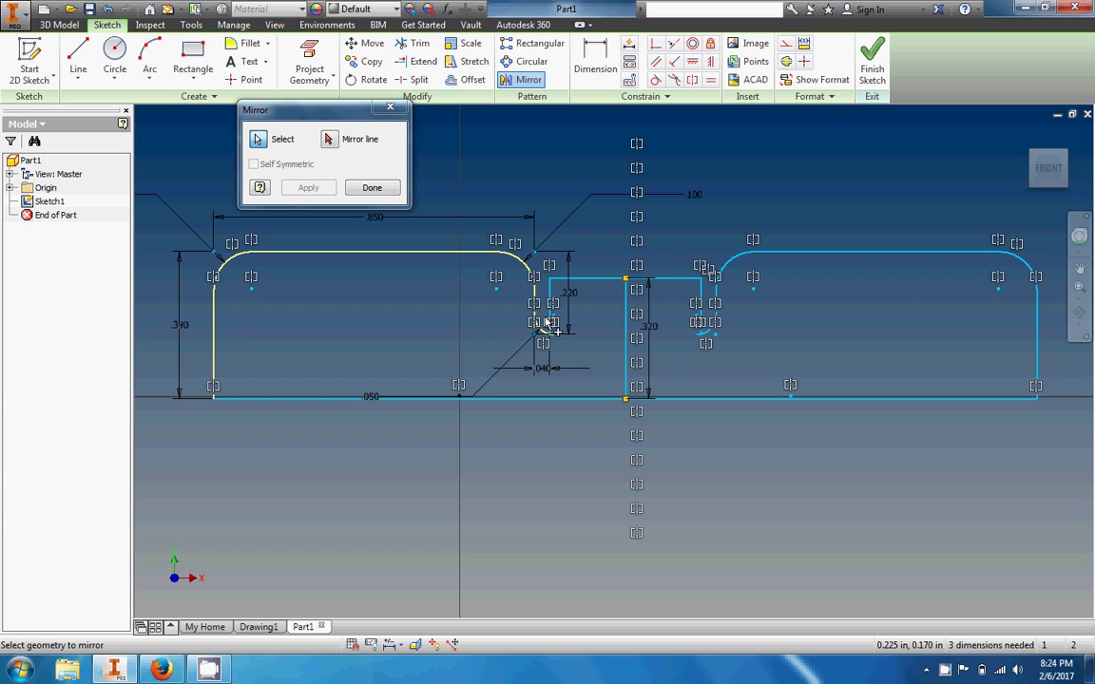
click(580, 278)
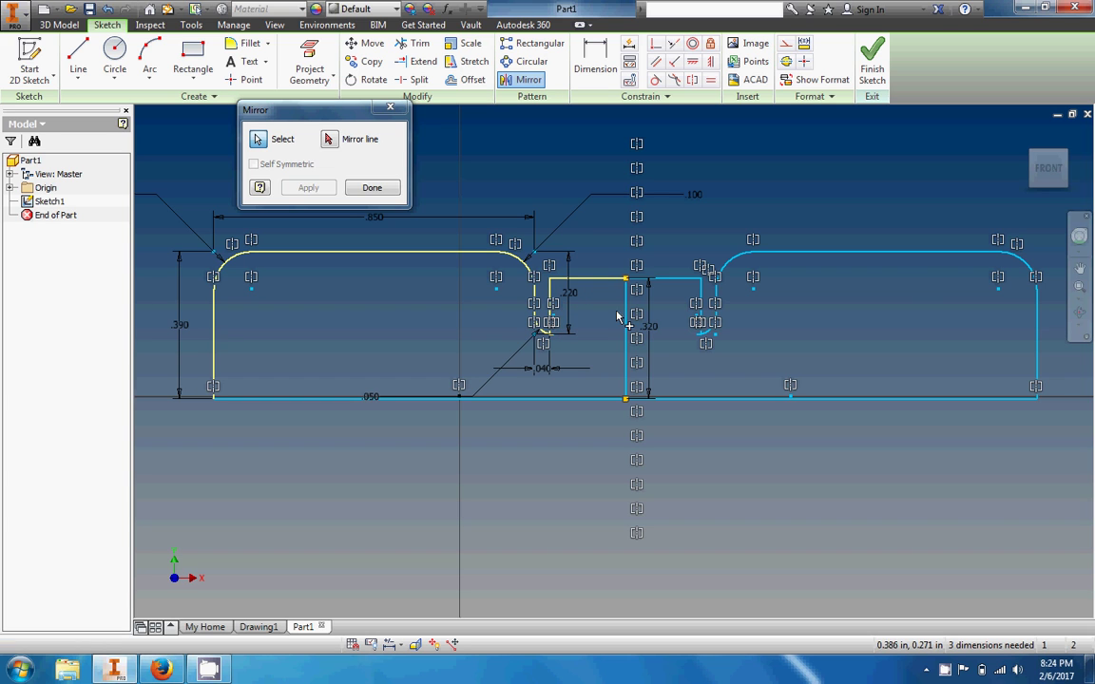
click(626, 323)
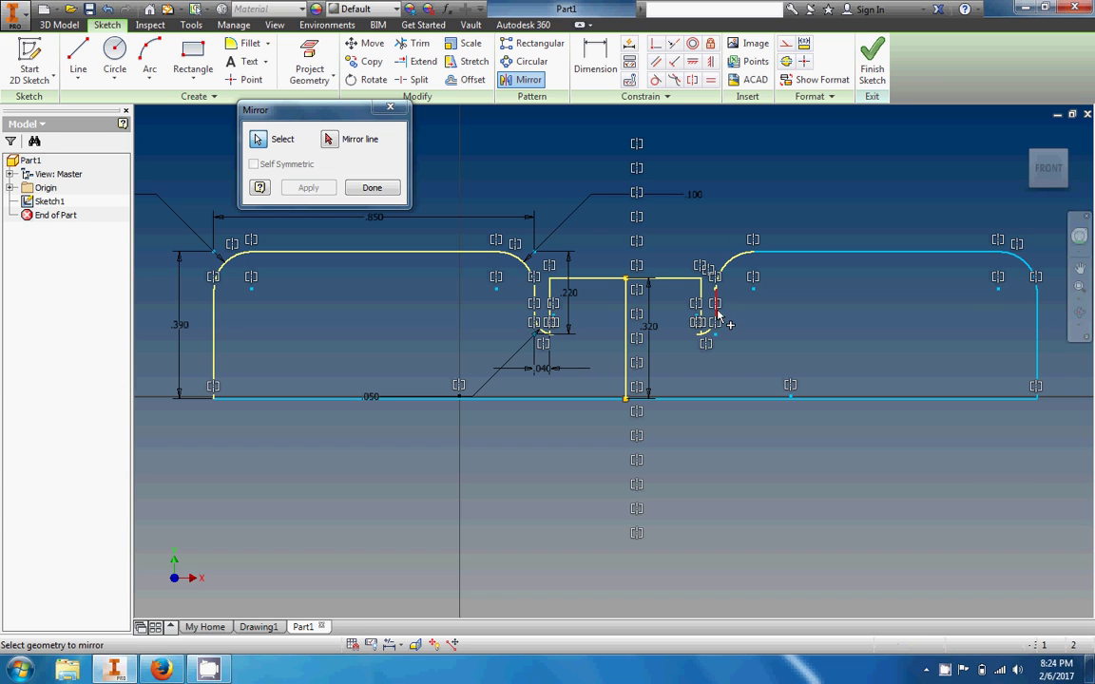
ctrl+click(806, 255)
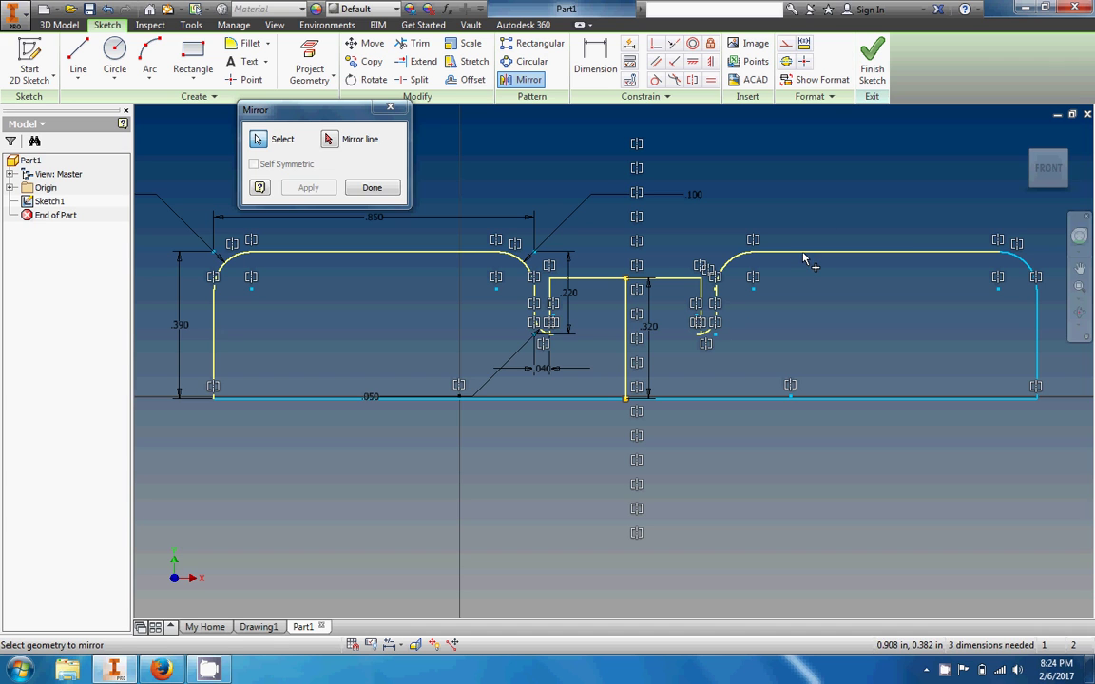
ctrl+click(1035, 325)
click(331, 142)
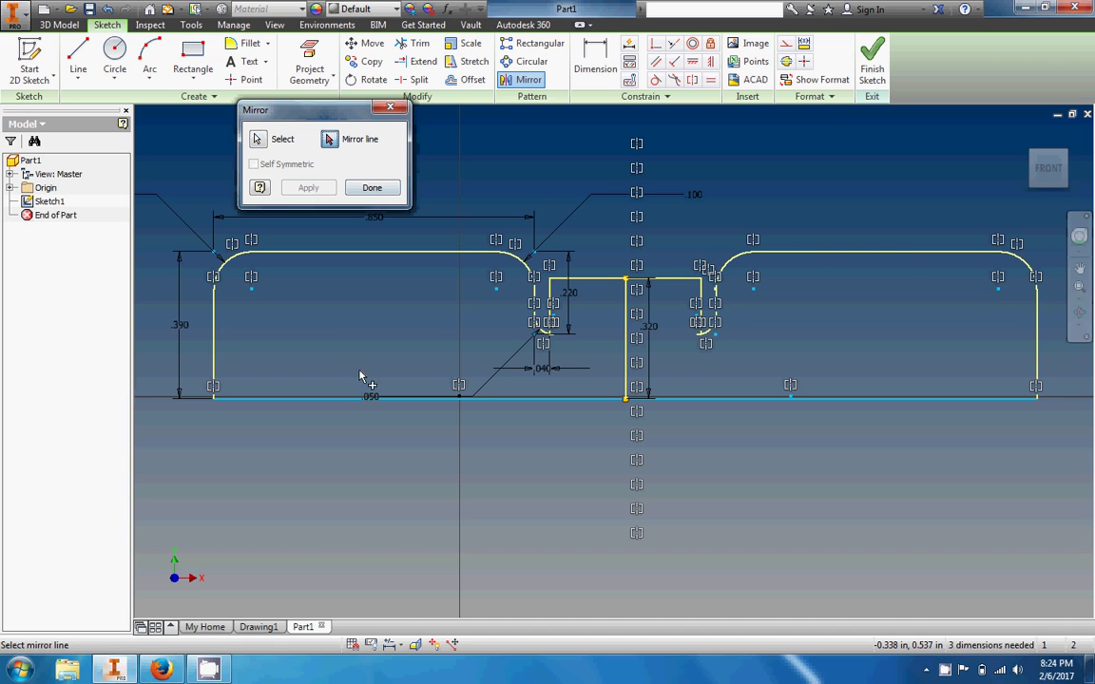
click(425, 397)
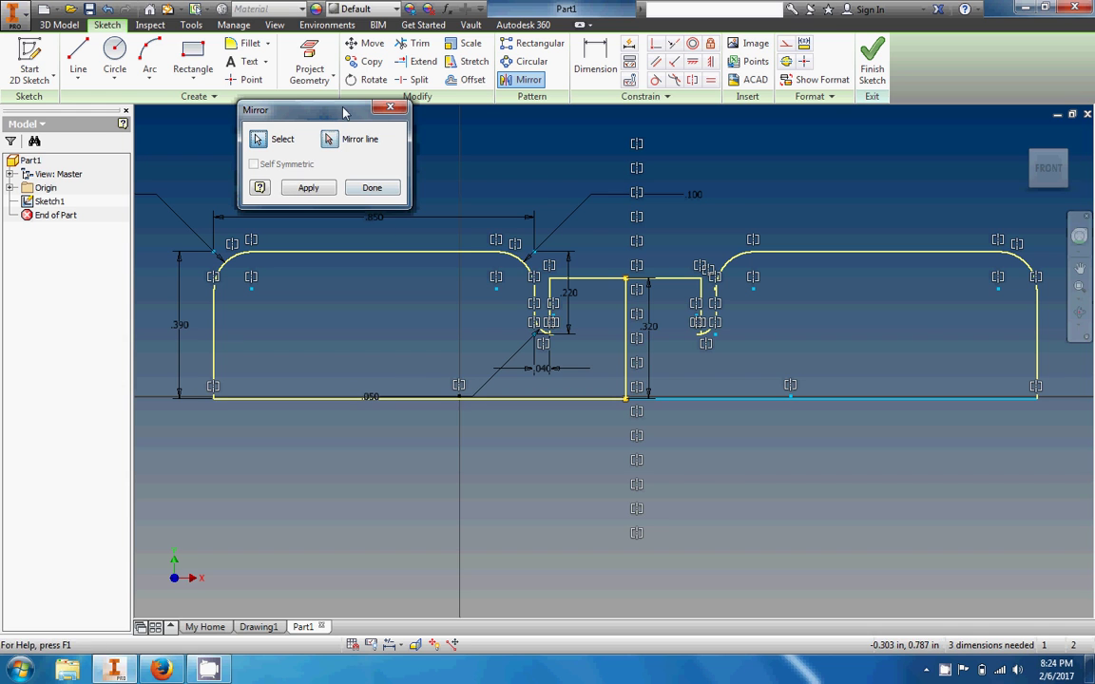
click(308, 189)
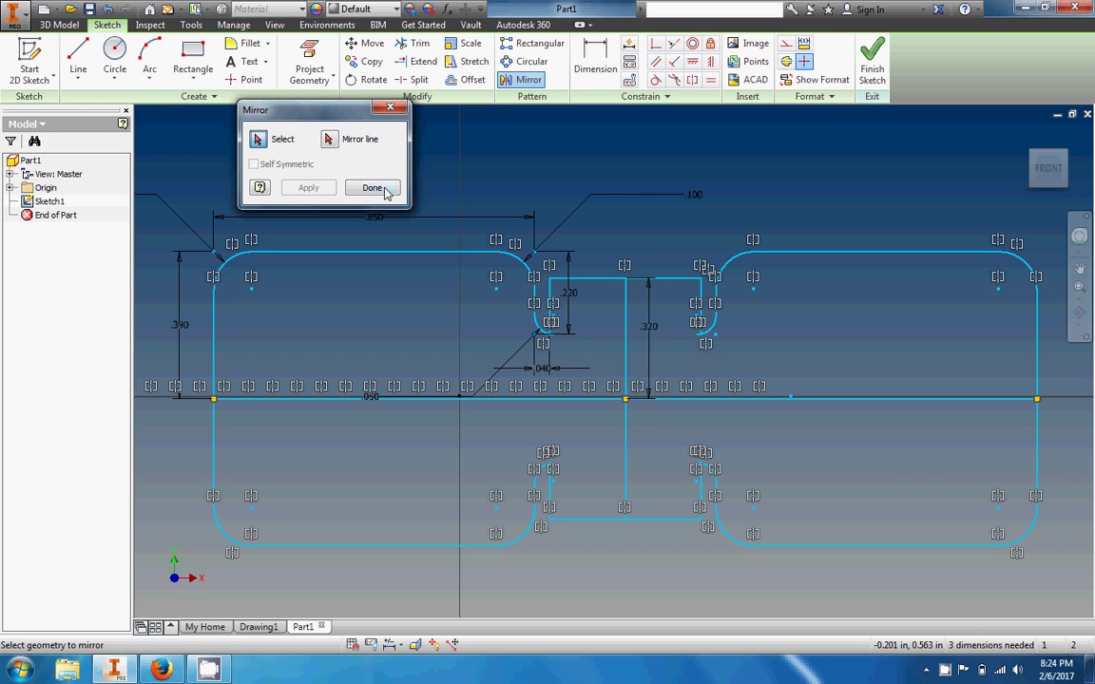
click(369, 187)
Step: Open the .050 (d7) dimension for editing
scroll(556, 350, down, 3)
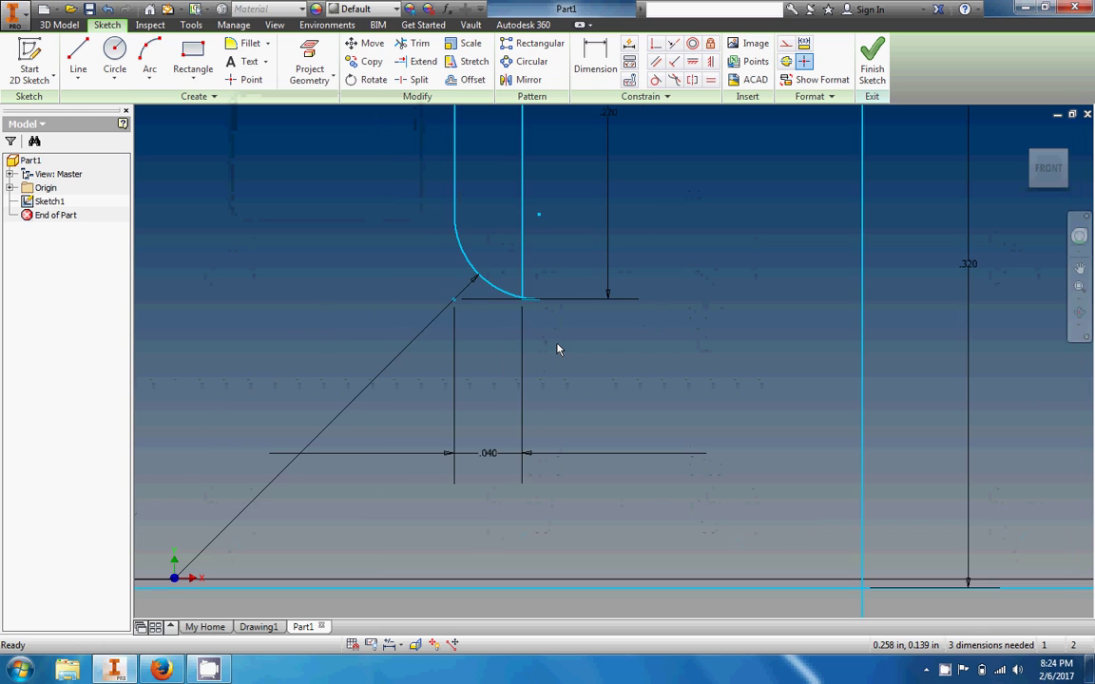
scroll(532, 300, down, 4)
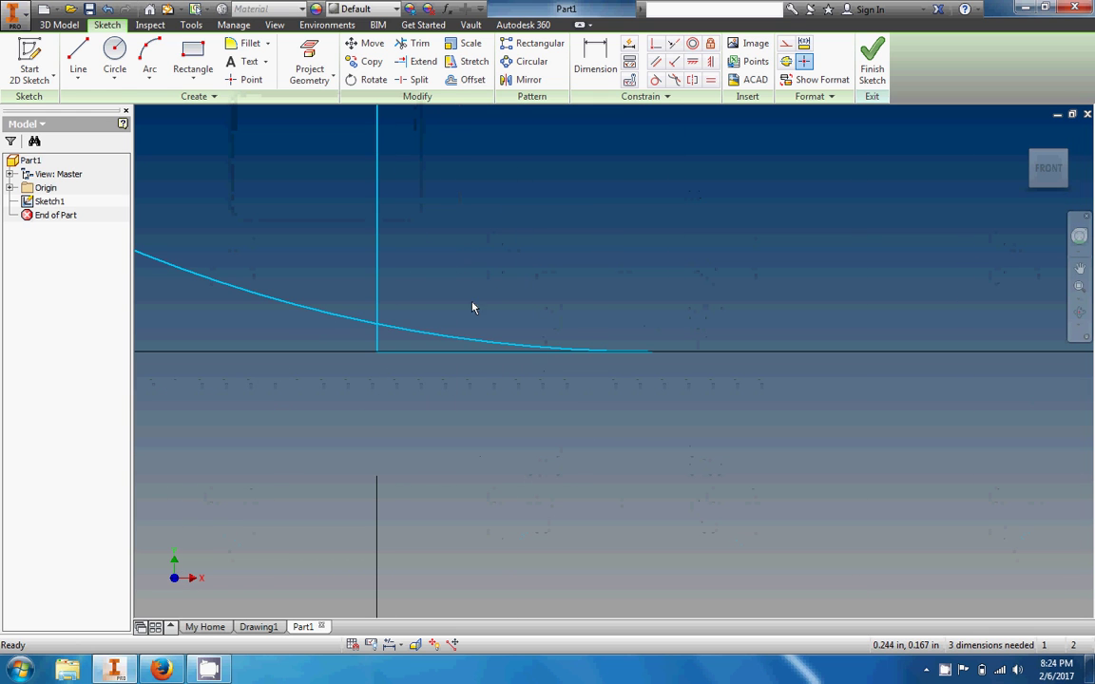
scroll(378, 329, up, 5)
scroll(378, 329, down, 4)
scroll(378, 329, up, 3)
scroll(378, 329, down, 3)
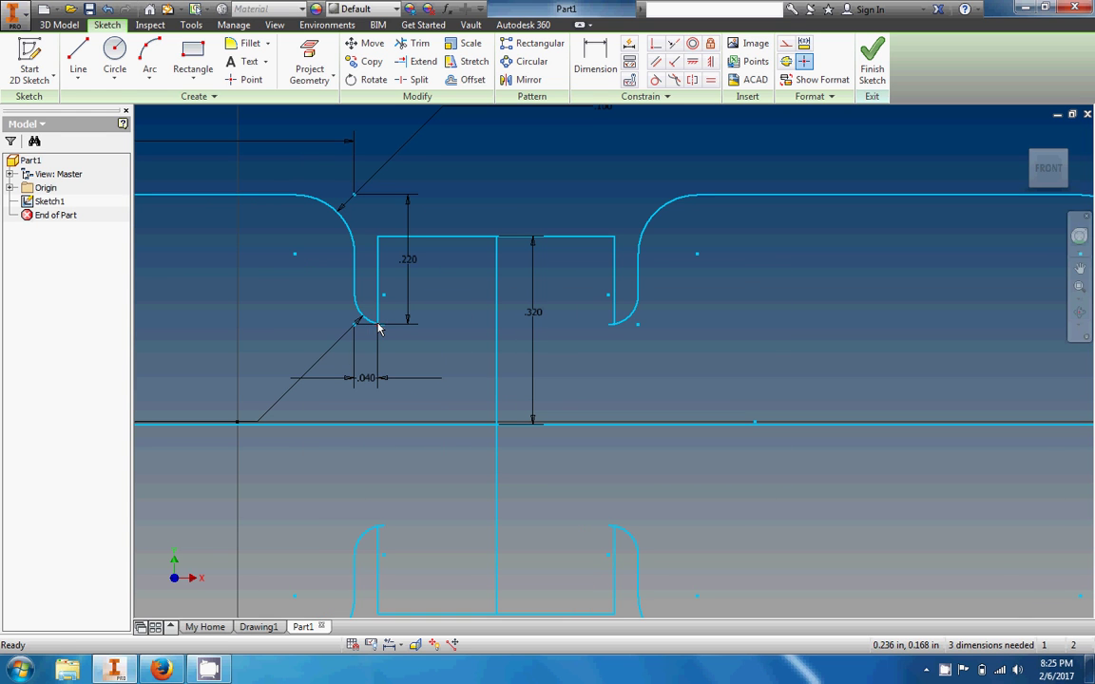
scroll(178, 298, down, 5)
scroll(178, 299, up, 7)
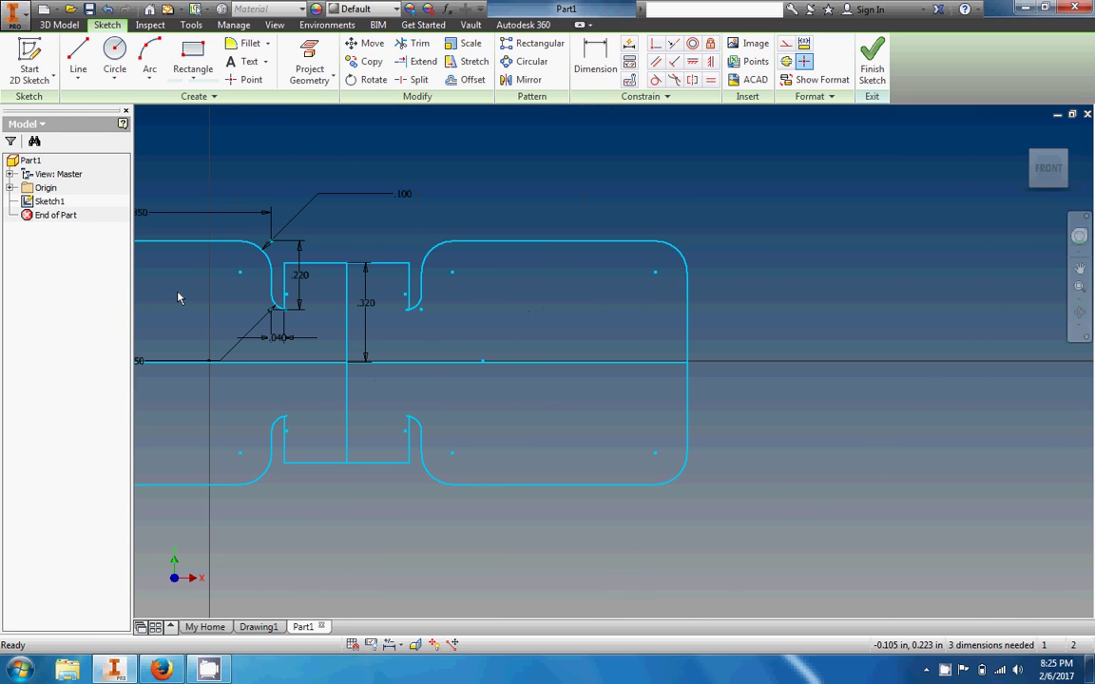
double_click(141, 361)
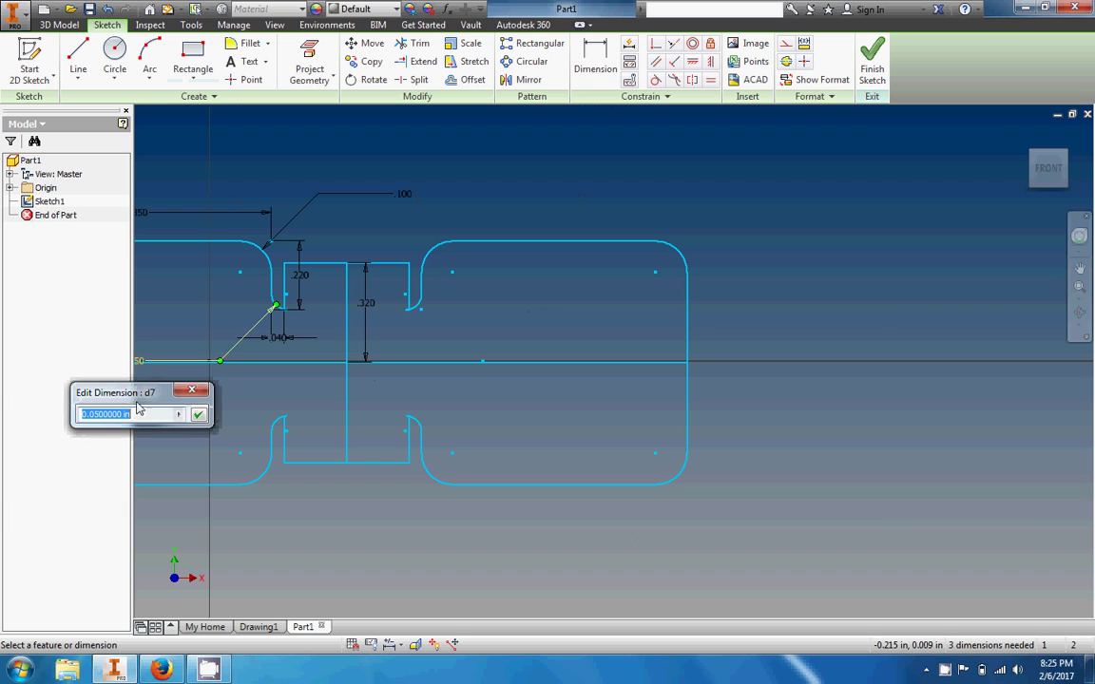
Step: Change the .050 dimension to .040 and finish Sketch1
text(.)
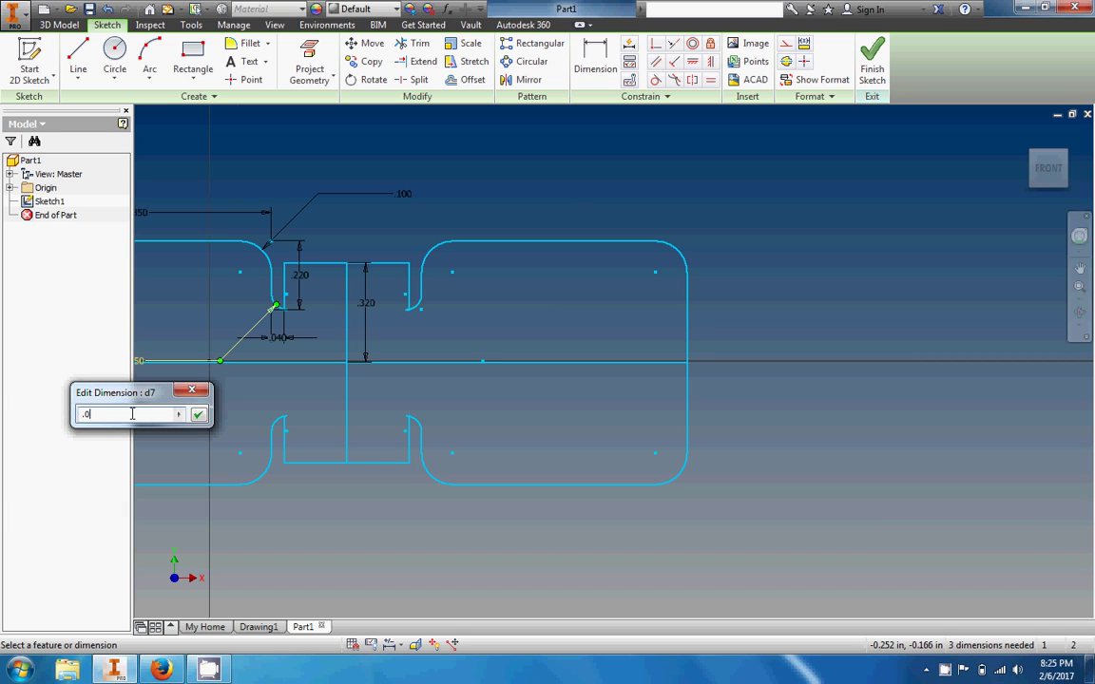
text(04)
key(Return)
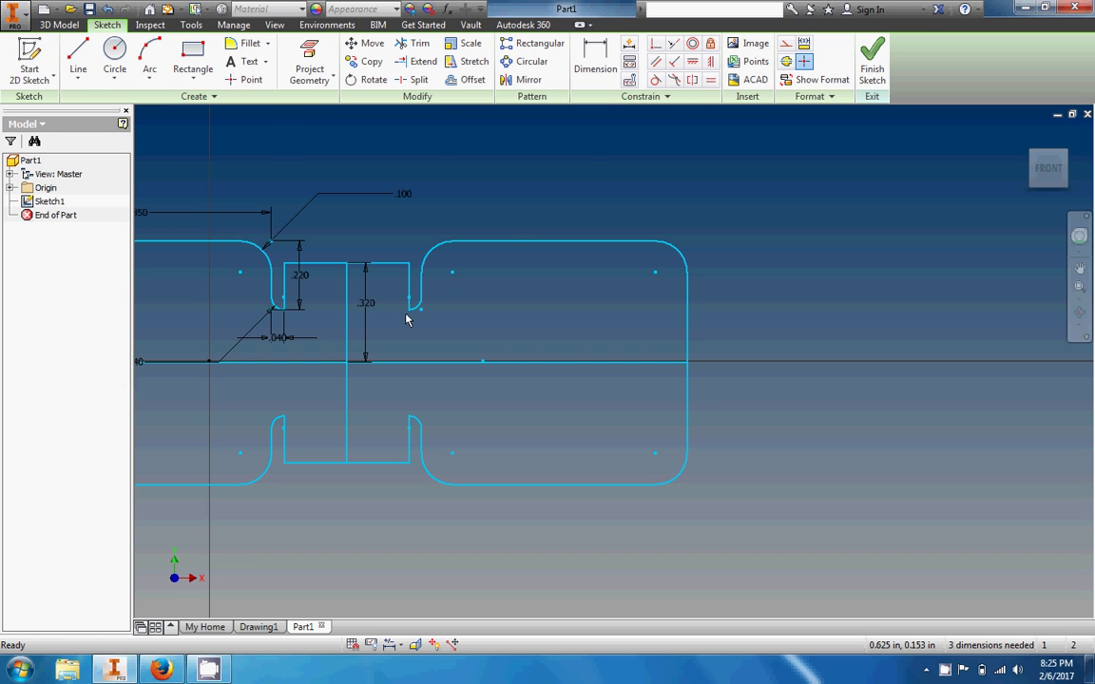
scroll(406, 320, up, 3)
scroll(406, 319, down, 6)
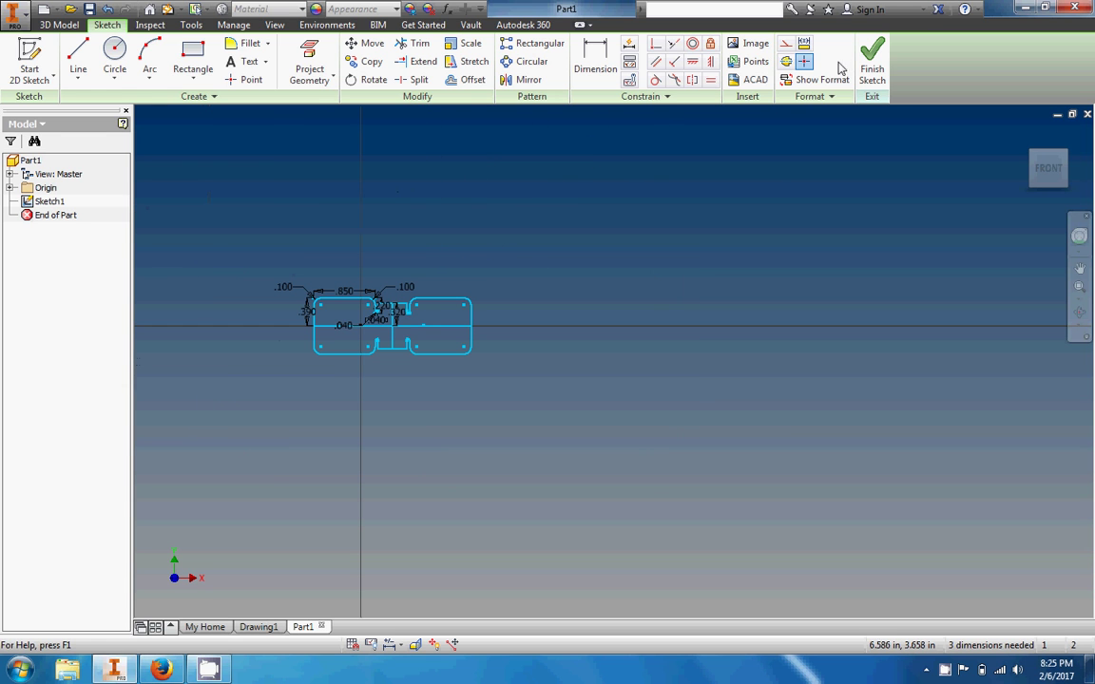
click(871, 66)
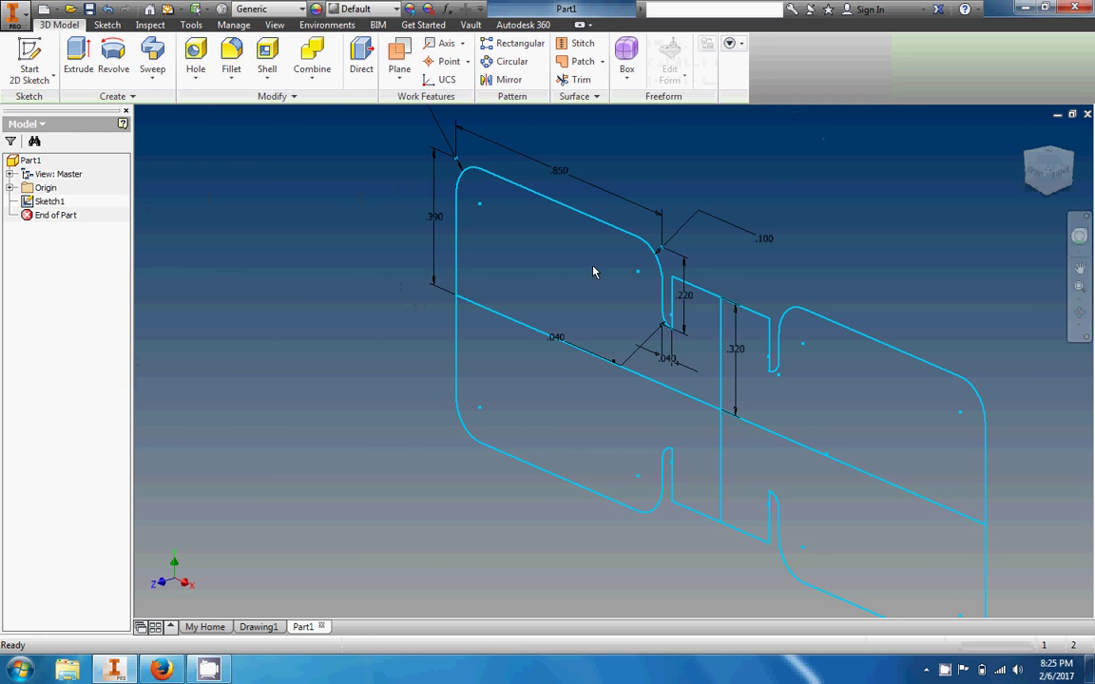
Step: Cancel the two-region extrude after viewing FRONT, and reopen Sketch1 for editing
click(78, 59)
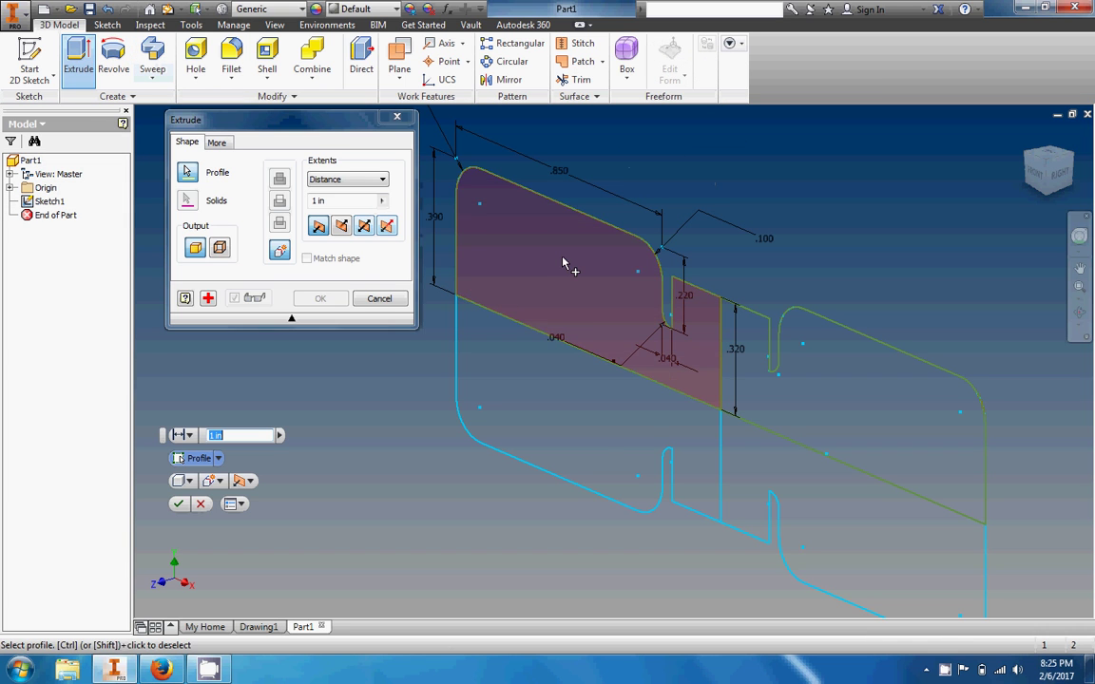
click(562, 263)
click(799, 446)
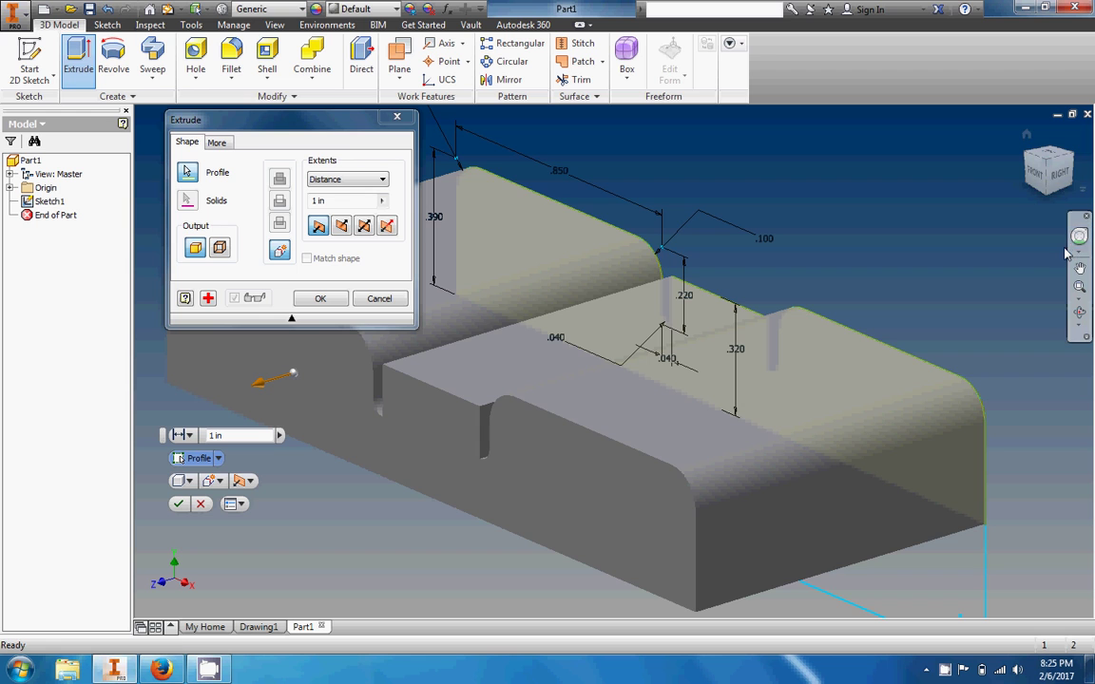
click(1038, 175)
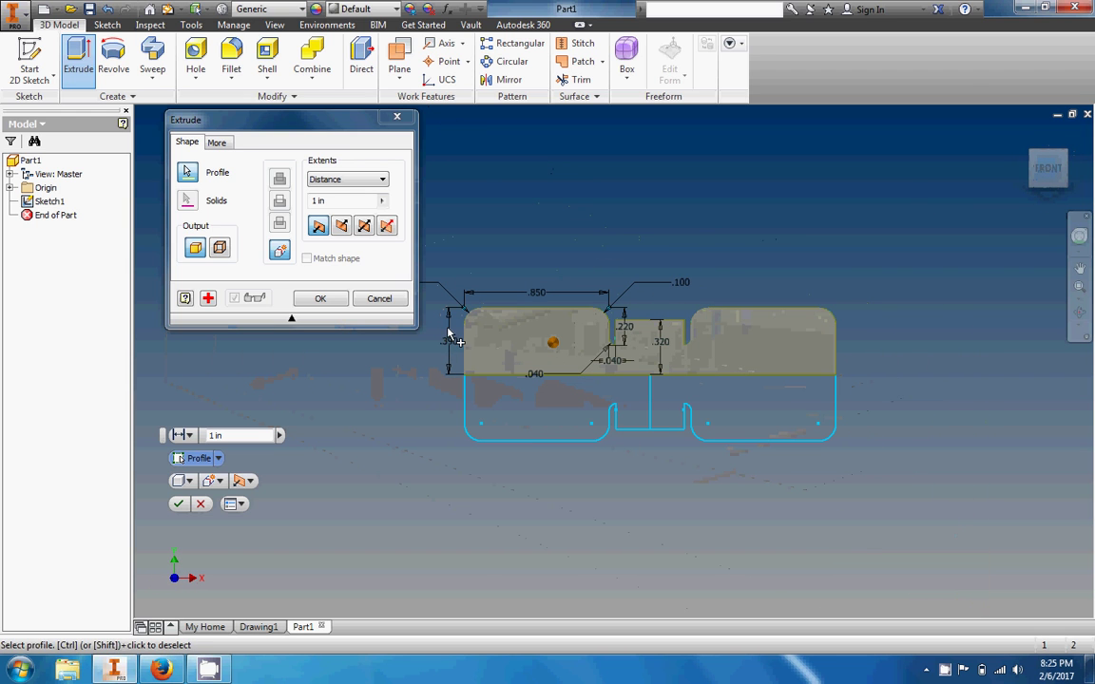
click(404, 121)
double_click(49, 201)
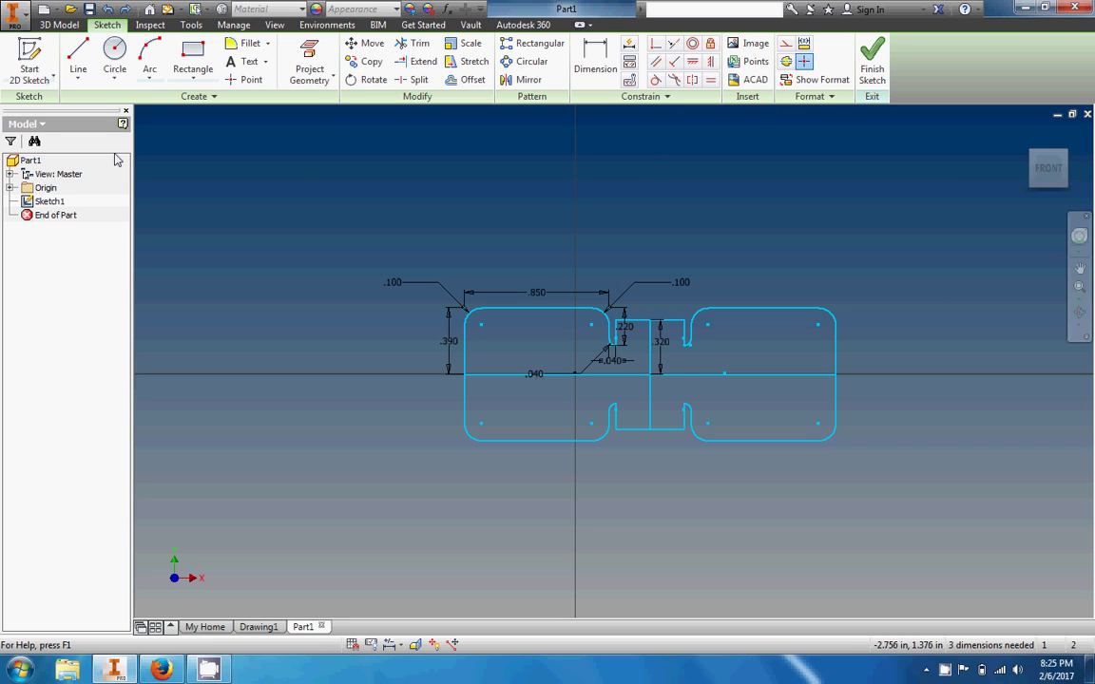
Step: Display every constraint glyph on the connector sketch outline
click(370, 645)
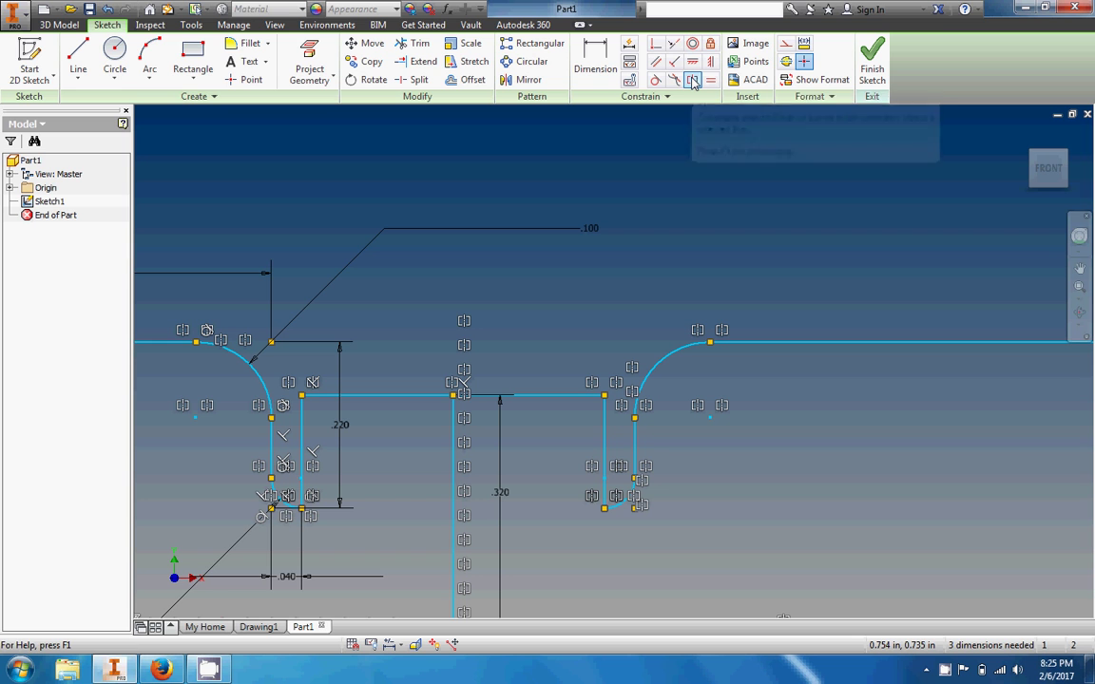
Step: Pan and zoom around the sketch to inspect the notch geometry, then pick the Coincident constraint
scroll(560, 501, down, 3)
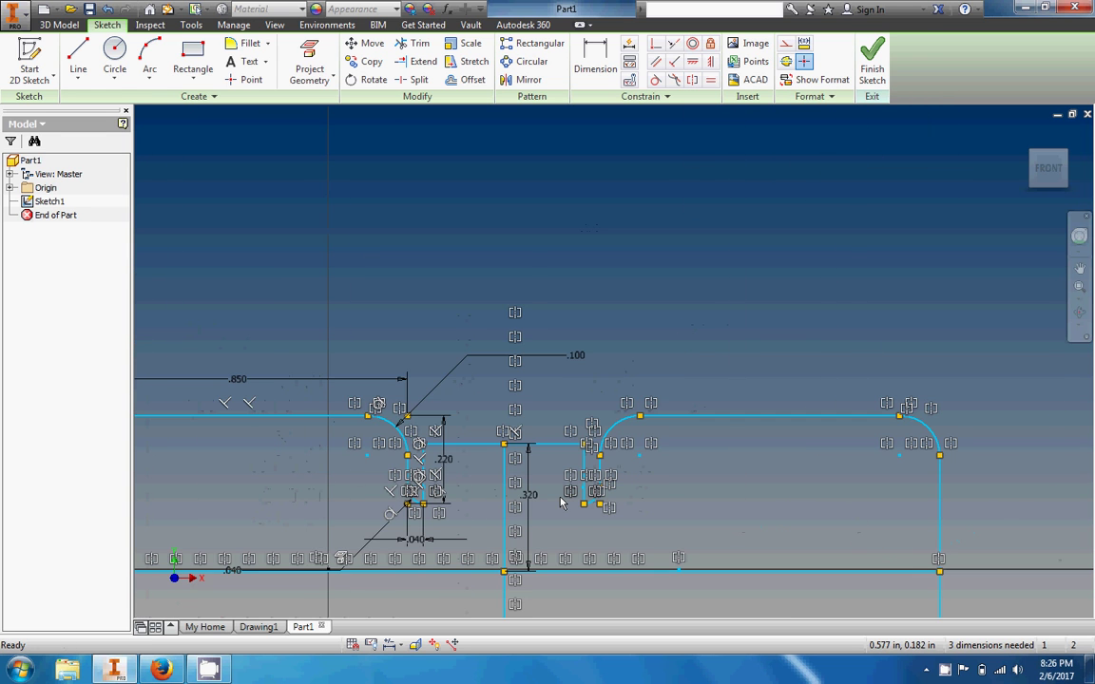
scroll(560, 502, up, 3)
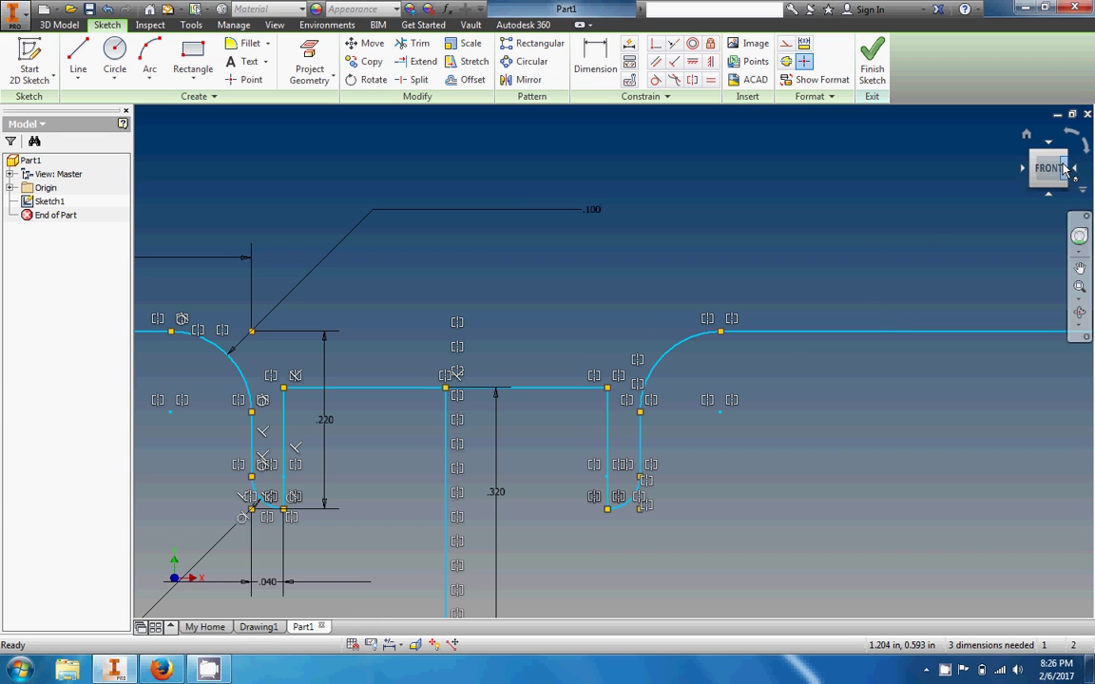
click(1077, 275)
right_click(775, 316)
key(Escape)
drag(722, 267, 670, 270)
scroll(670, 271, down, 3)
drag(526, 159, 525, 73)
scroll(554, 143, up, 3)
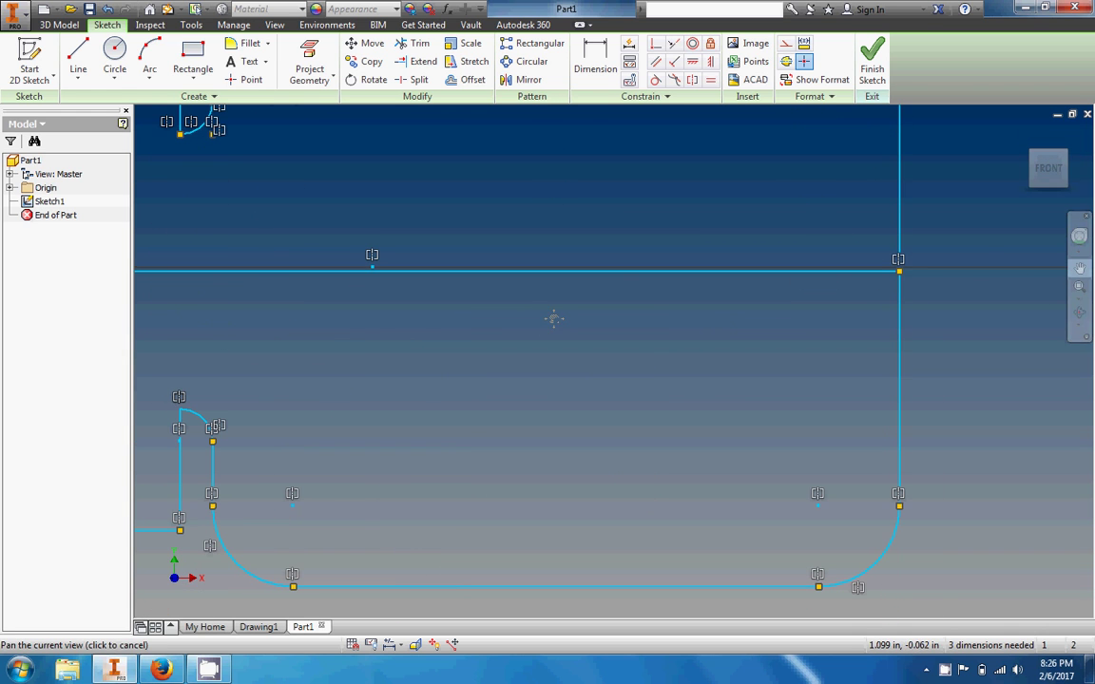
drag(732, 220, 603, 216)
scroll(728, 242, up, 5)
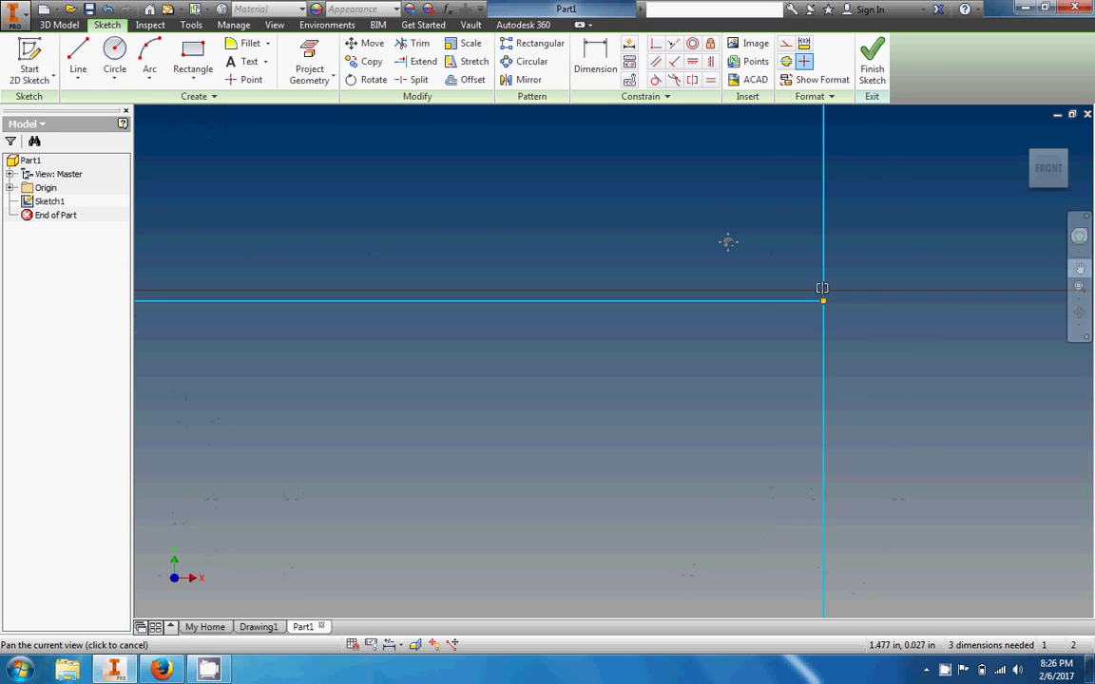
scroll(728, 242, down, 8)
scroll(728, 242, up, 3)
scroll(728, 242, up, 3)
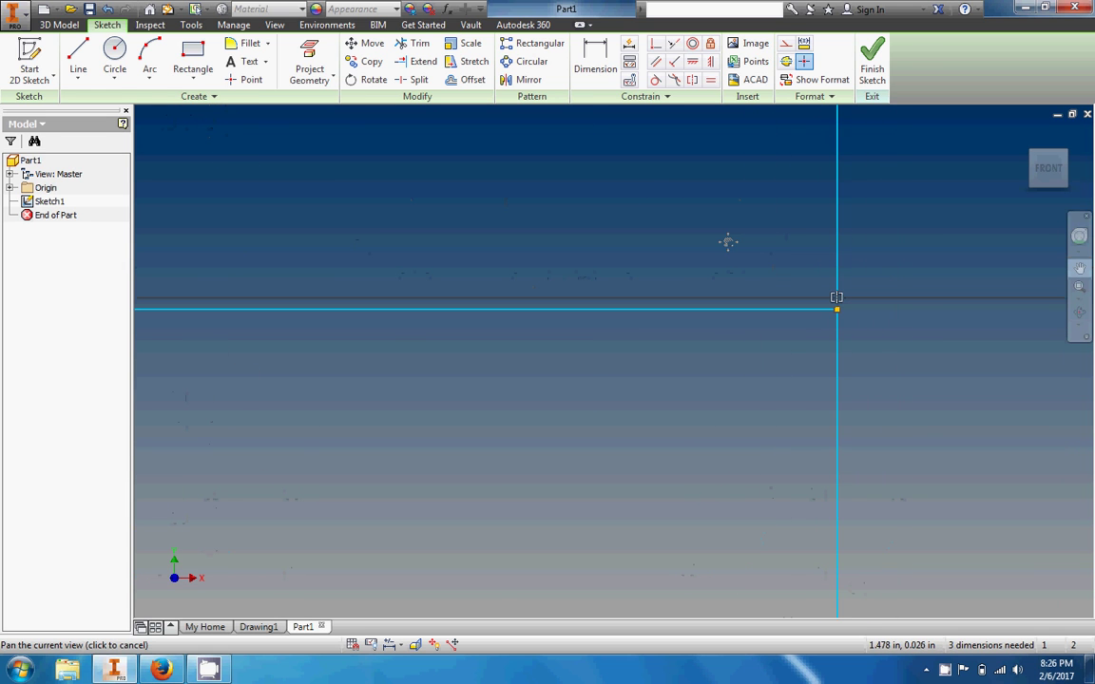
scroll(728, 243, down, 3)
mouse_move(621, 357)
mouse_down()
mouse_move(706, 346)
mouse_move(783, 355)
mouse_up()
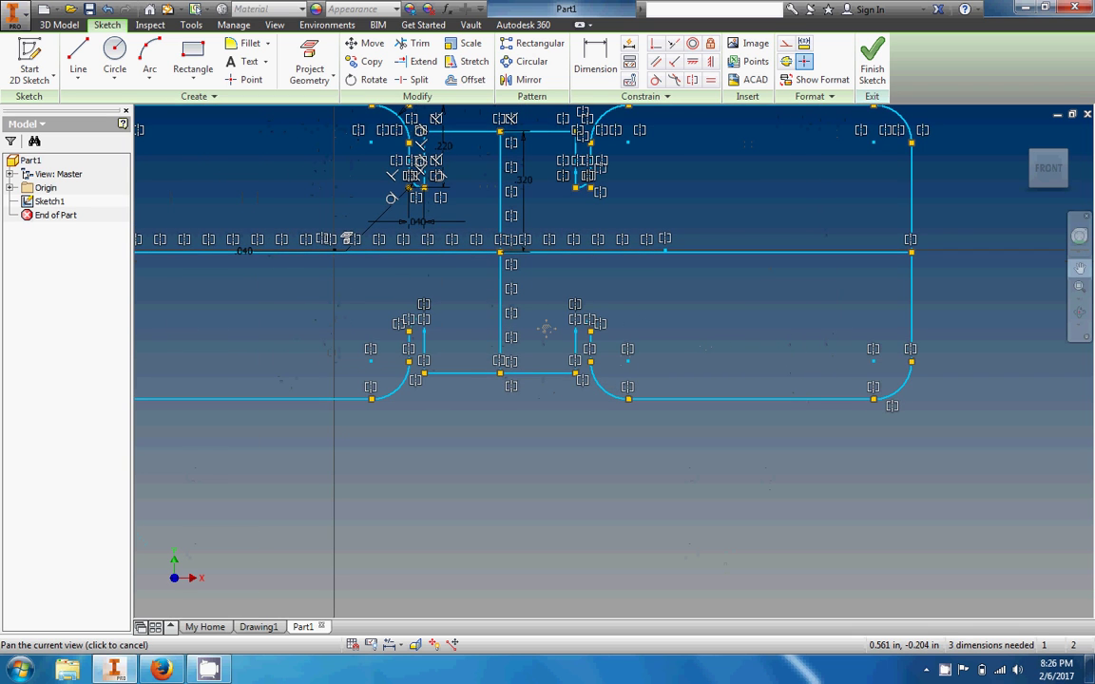
scroll(547, 330, up, 4)
scroll(756, 237, down, 4)
scroll(751, 249, down, 2)
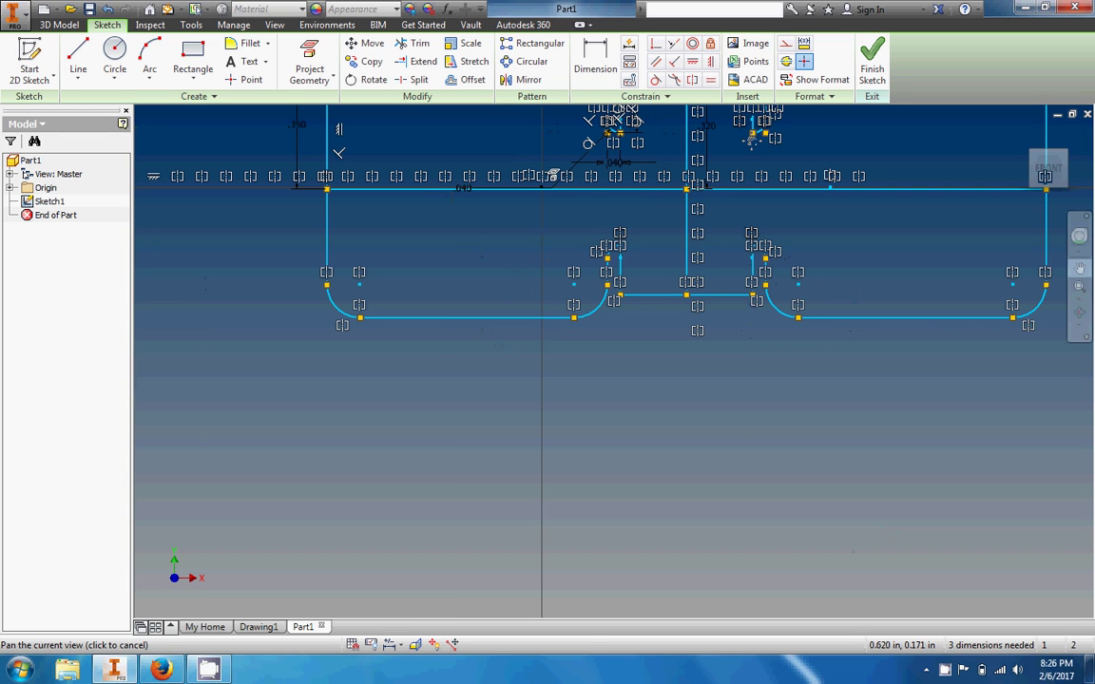
scroll(777, 237, up, 5)
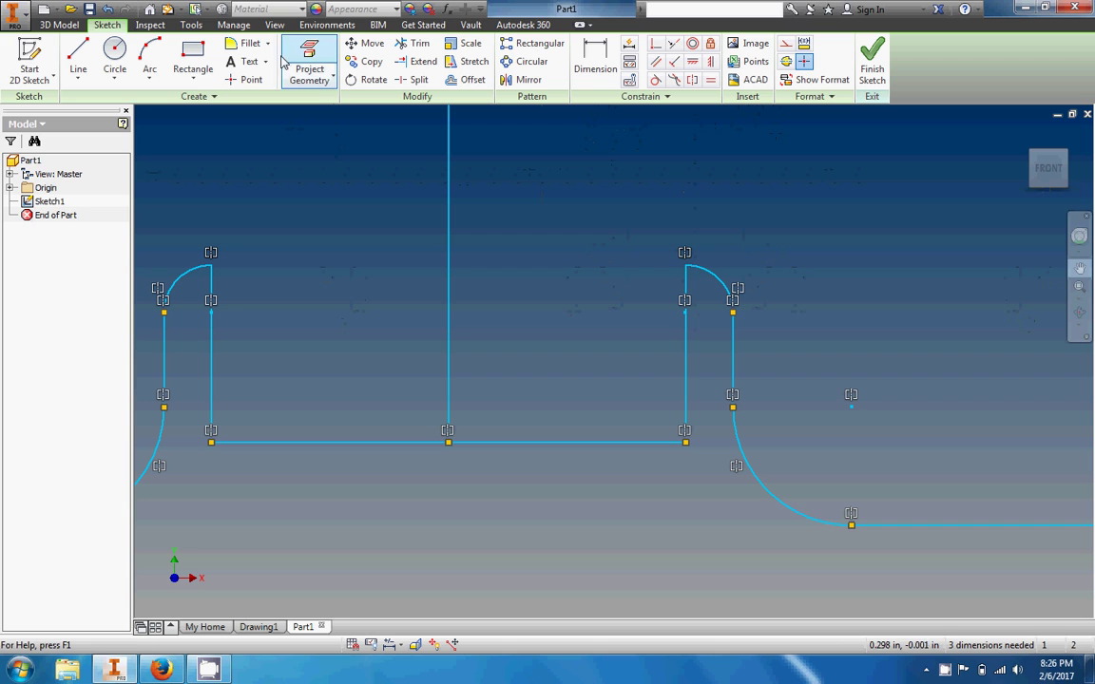
click(655, 45)
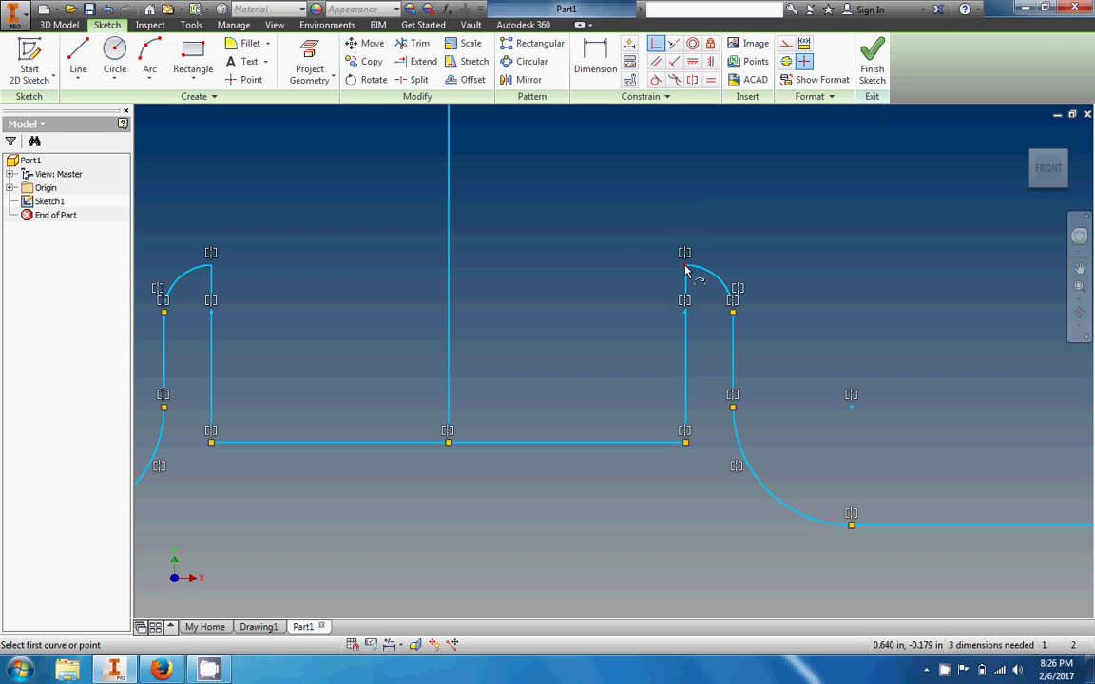
scroll(684, 272, up, 5)
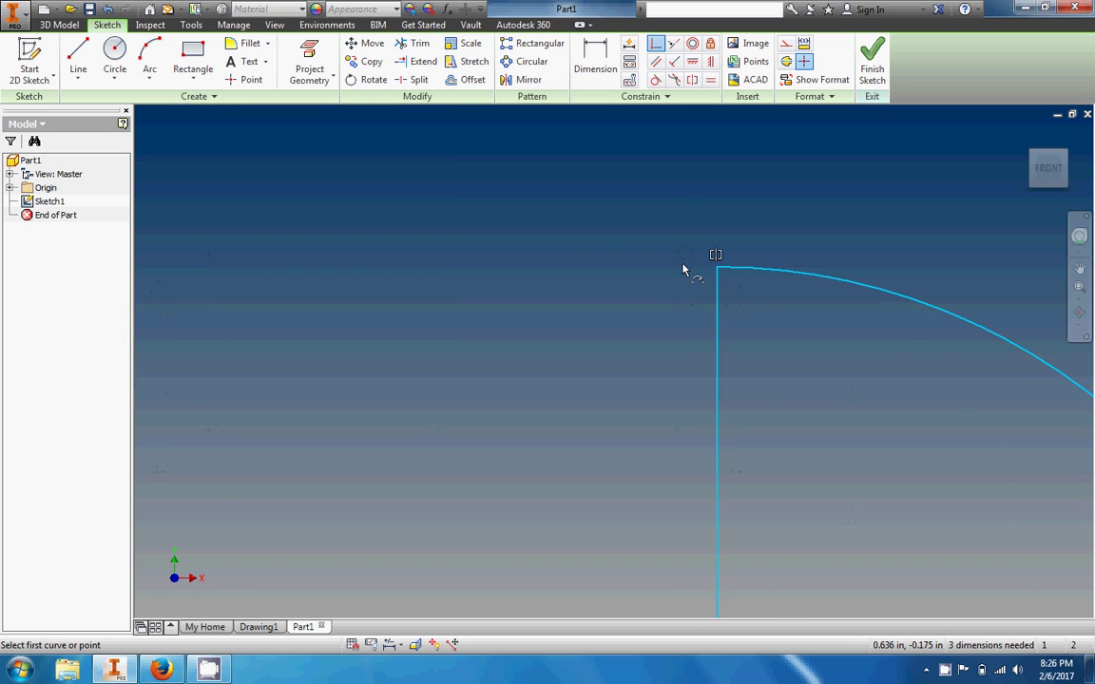
click(747, 275)
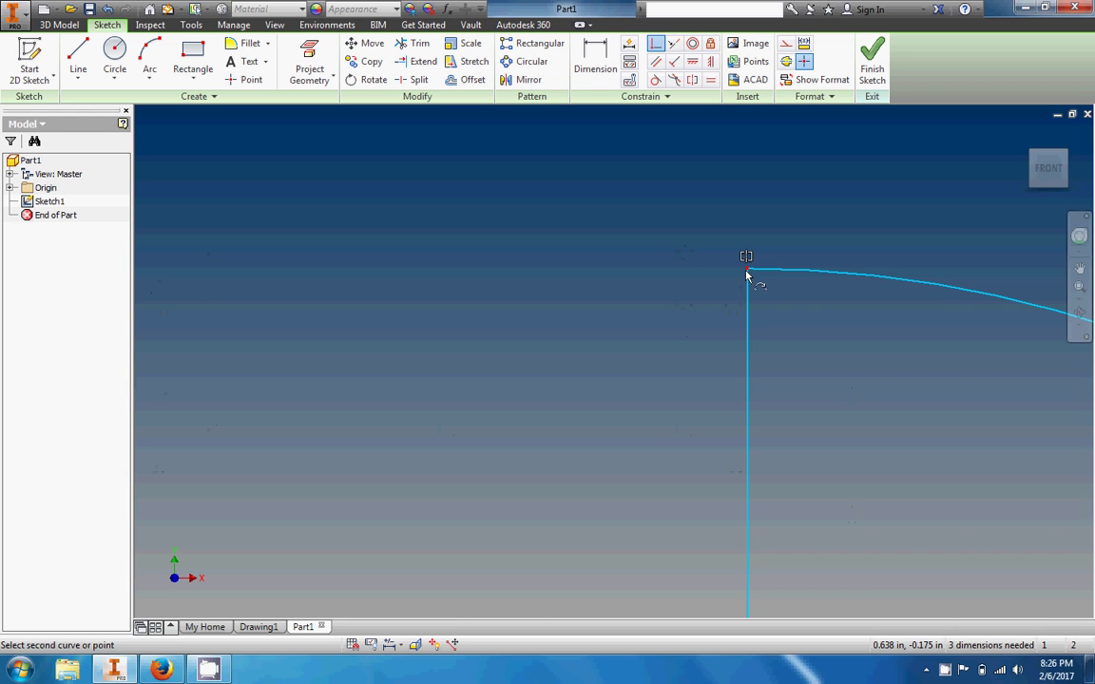
click(771, 274)
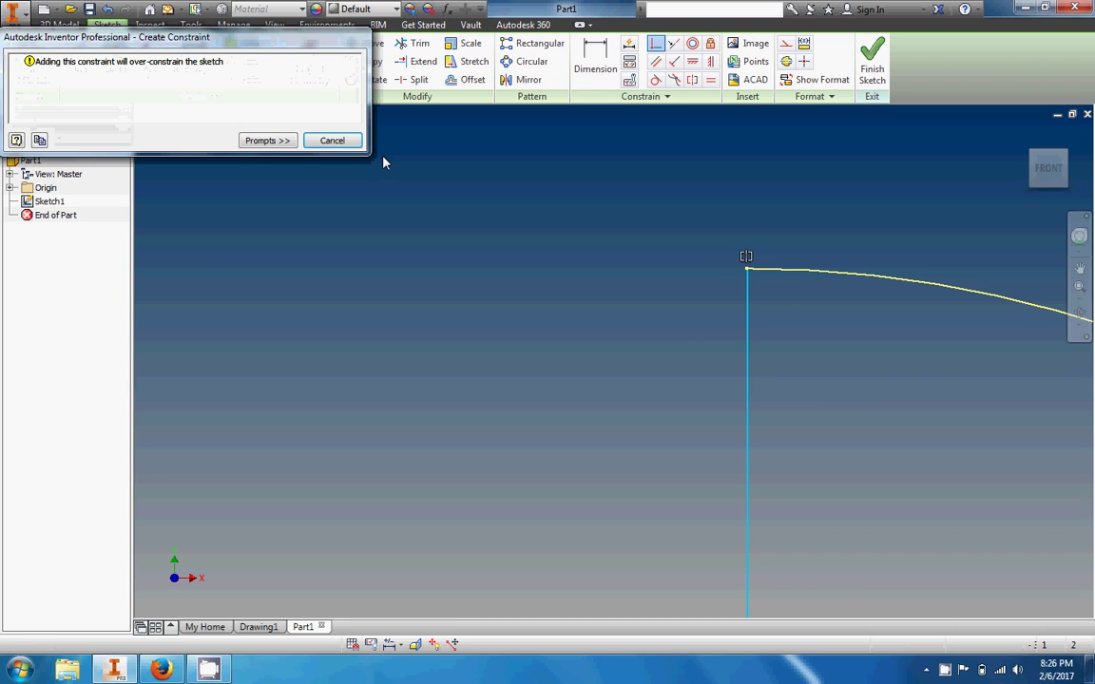
click(331, 140)
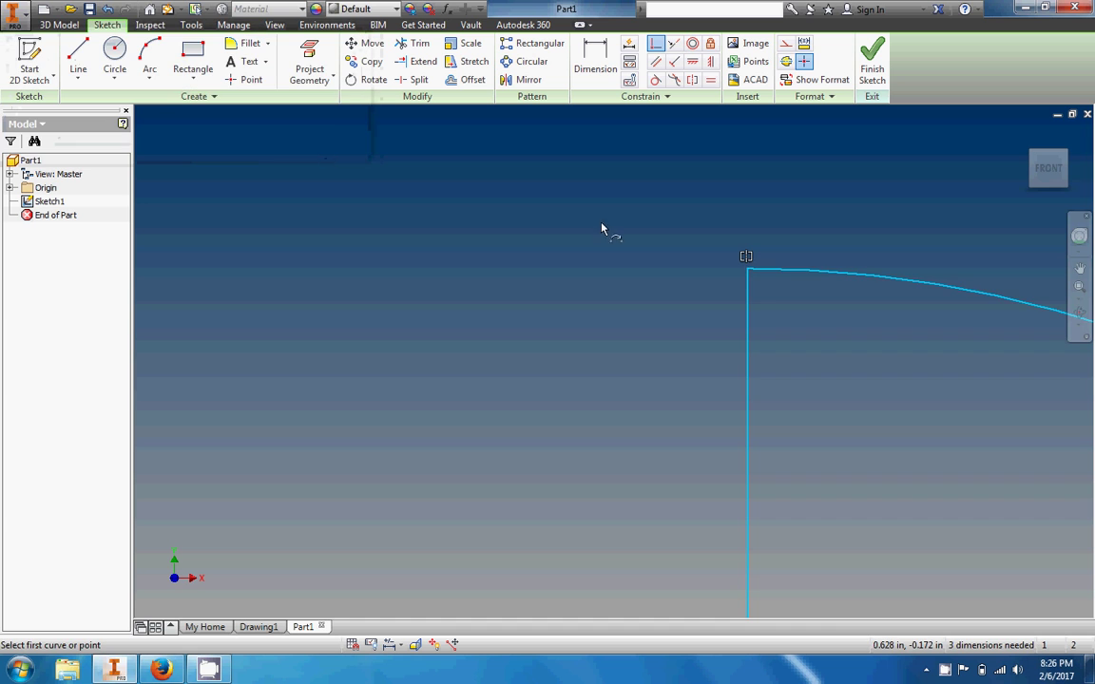
click(747, 269)
right_click(747, 270)
click(749, 291)
click(748, 294)
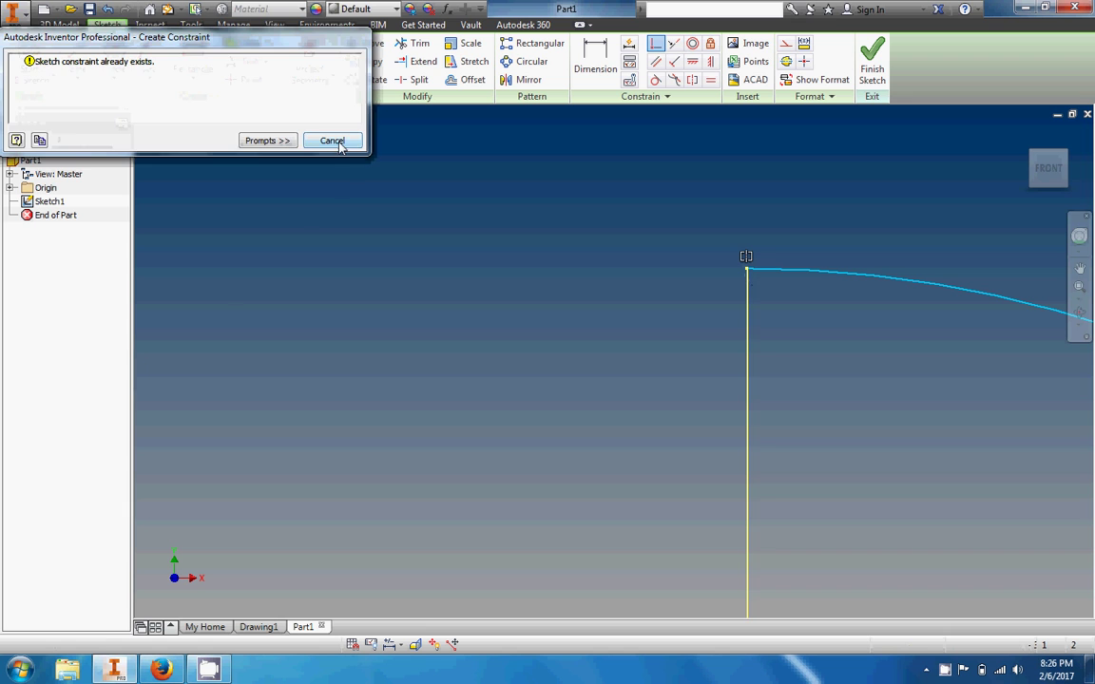
click(332, 140)
click(752, 288)
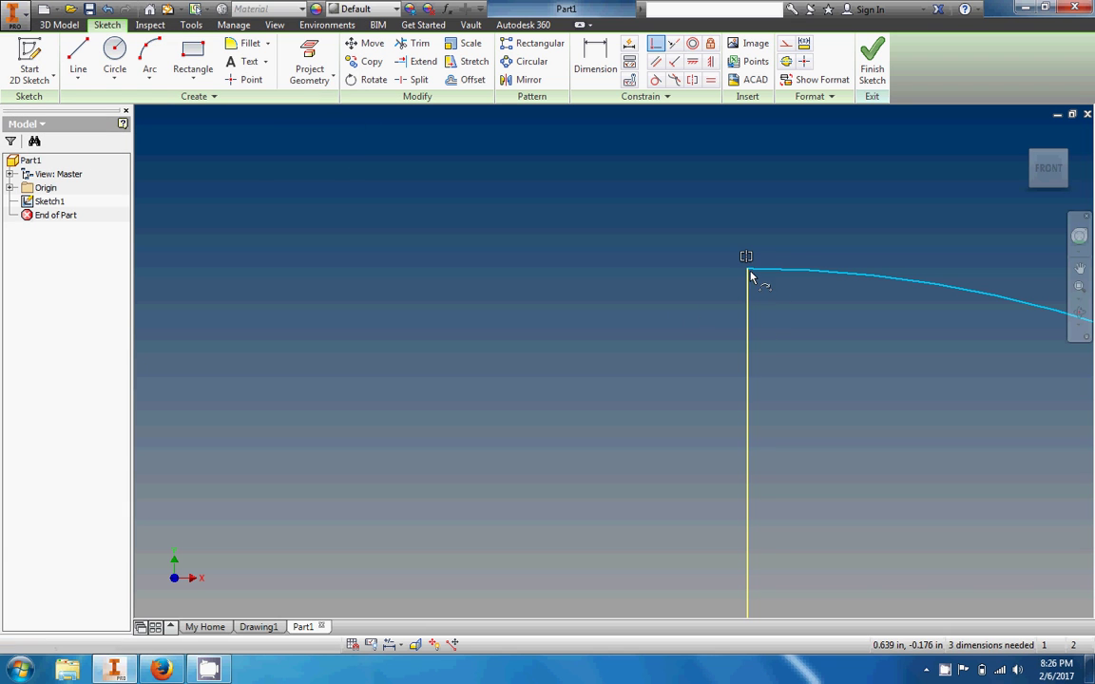
click(749, 274)
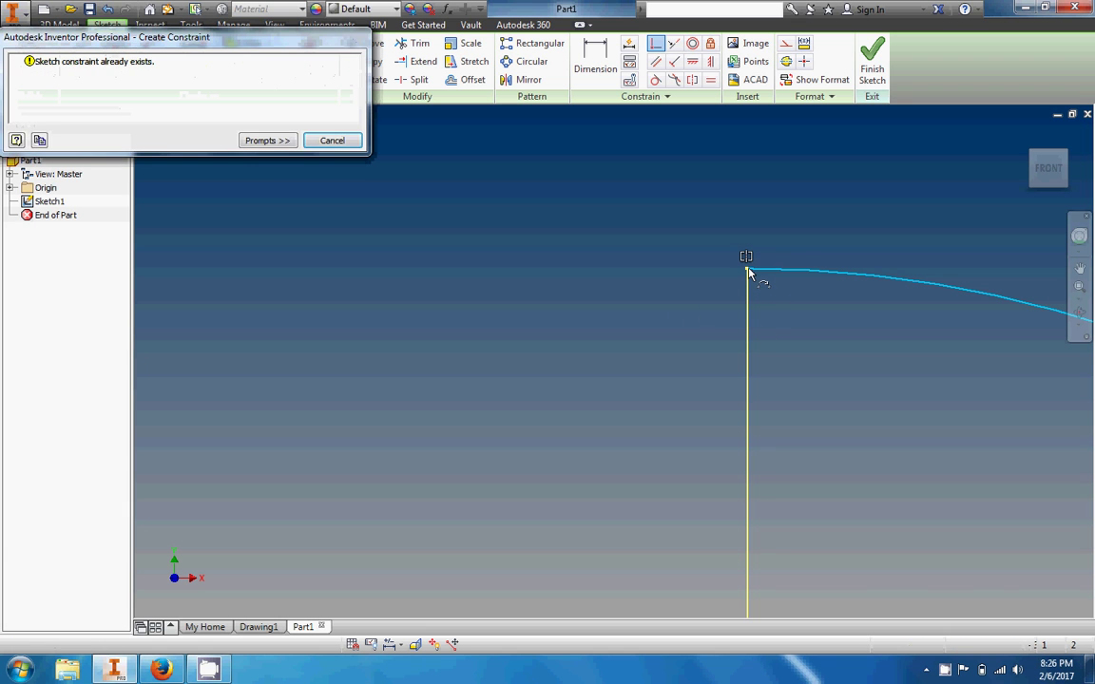
click(332, 140)
scroll(465, 343, up, 5)
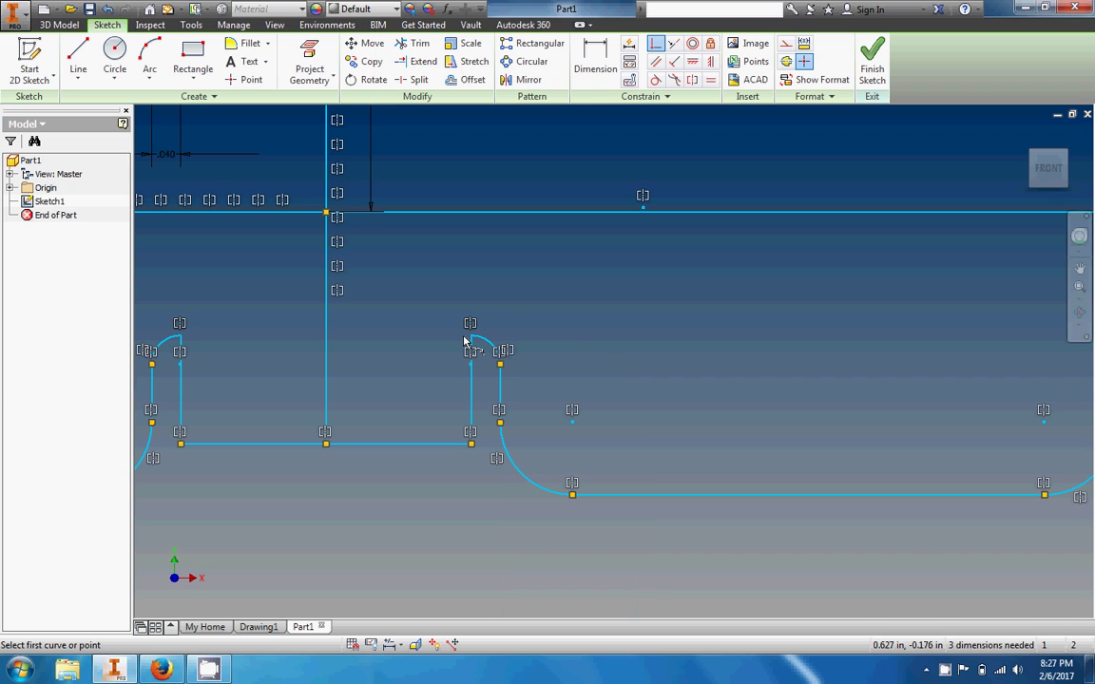
Step: End the constraint command and trim away the upper part of the notch's vertical line
scroll(465, 340, down, 5)
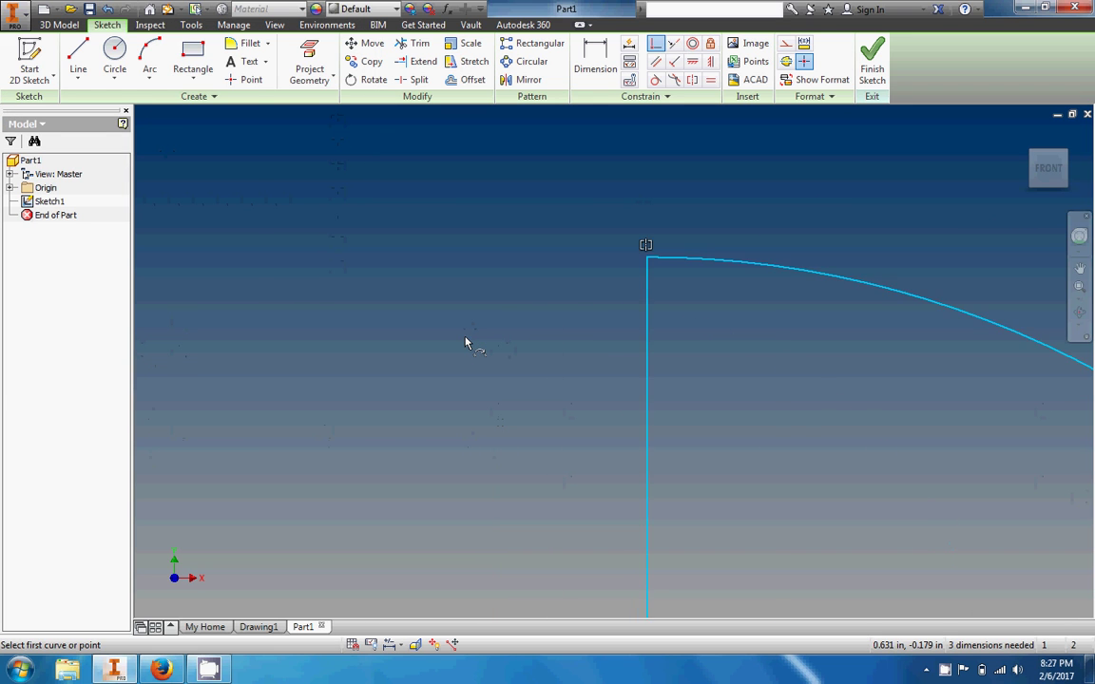
scroll(466, 340, up, 4)
key(Escape)
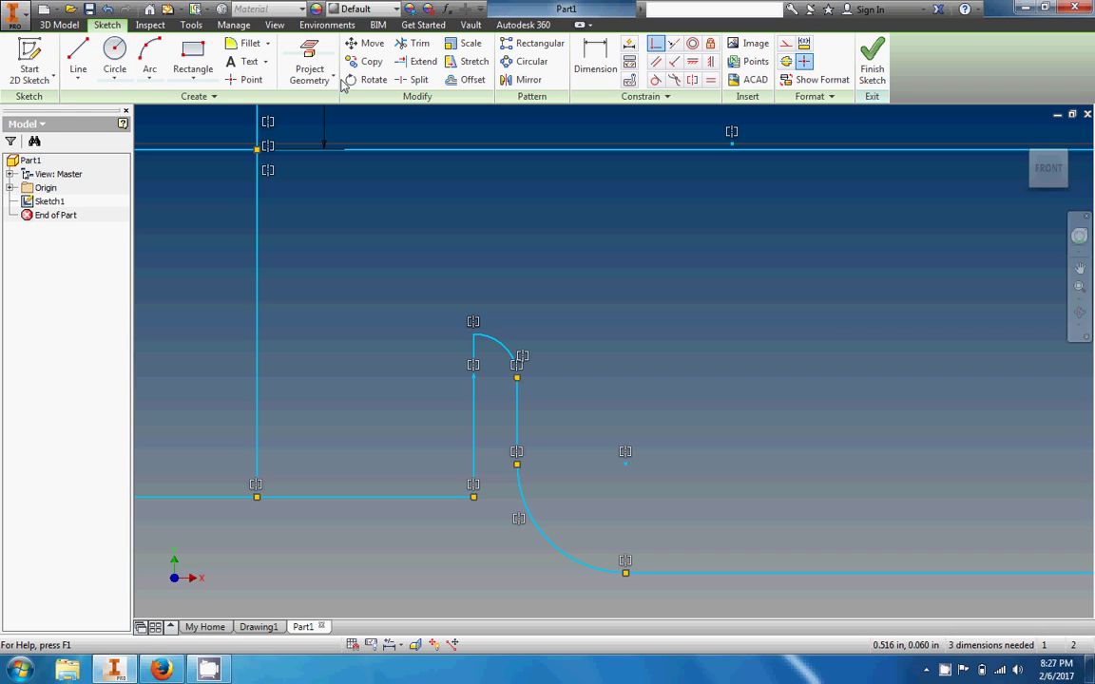
right_click(417, 43)
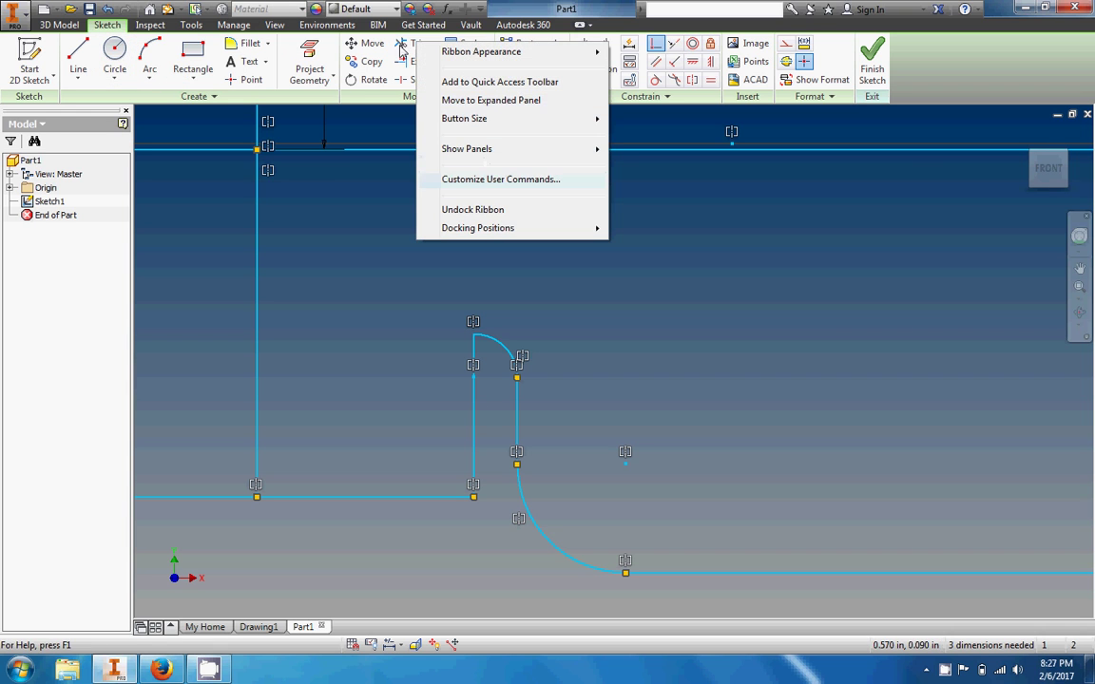
click(413, 43)
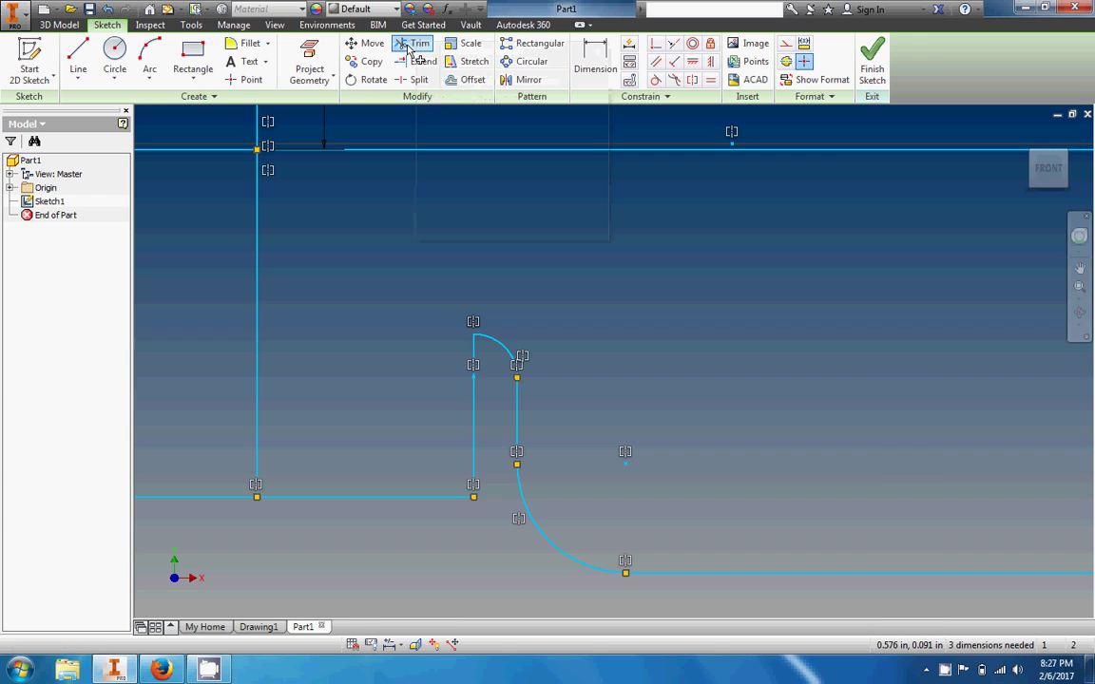
click(474, 394)
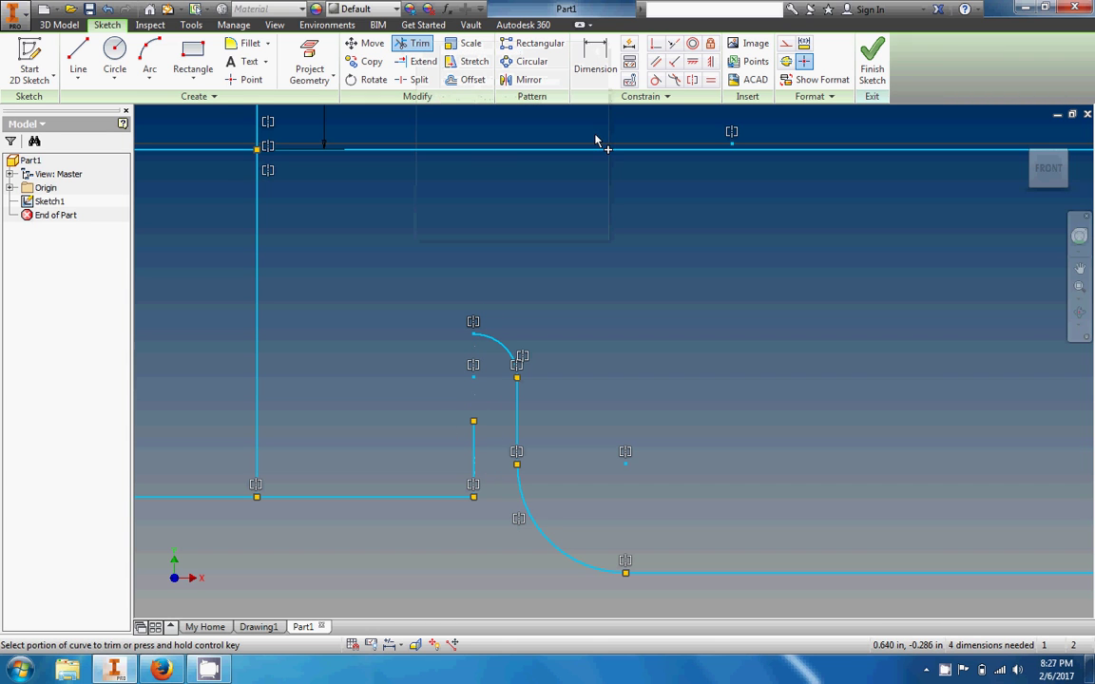
Step: Draw a vertical line from the trimmed line's top end up to the arc's top endpoint
click(78, 57)
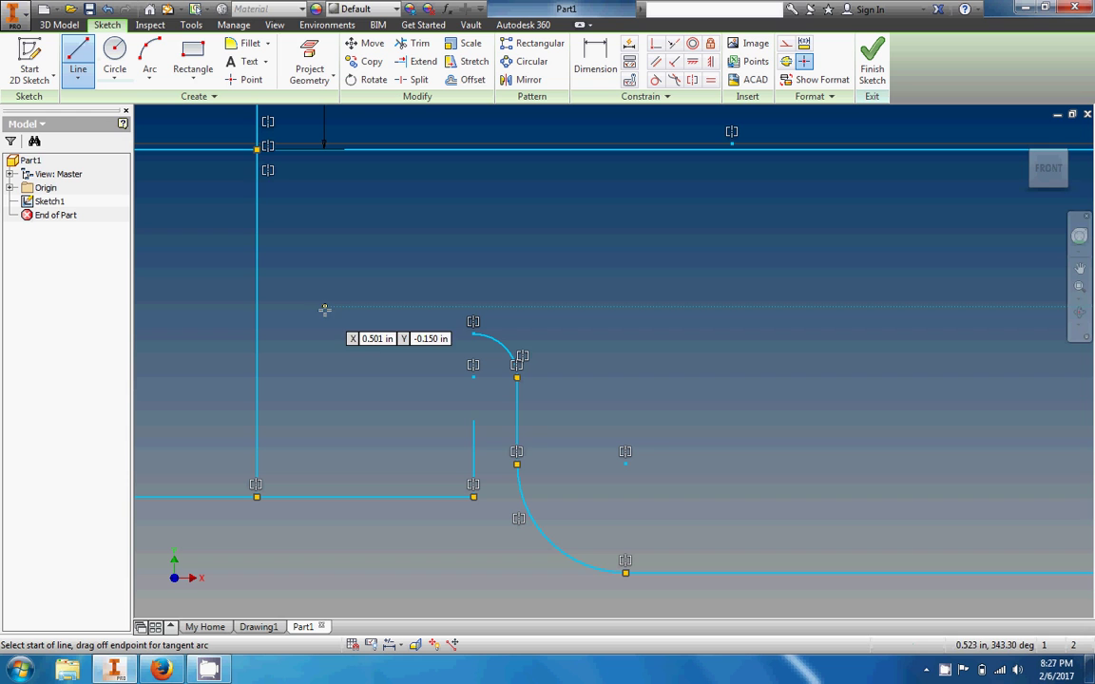
click(473, 421)
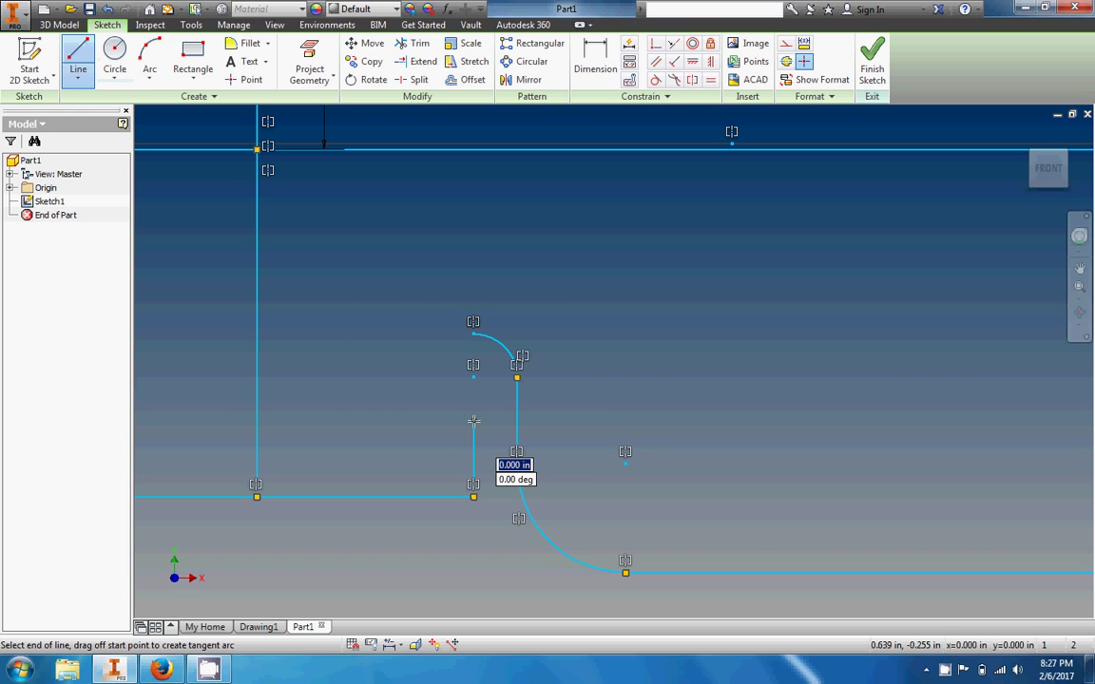
double_click(474, 336)
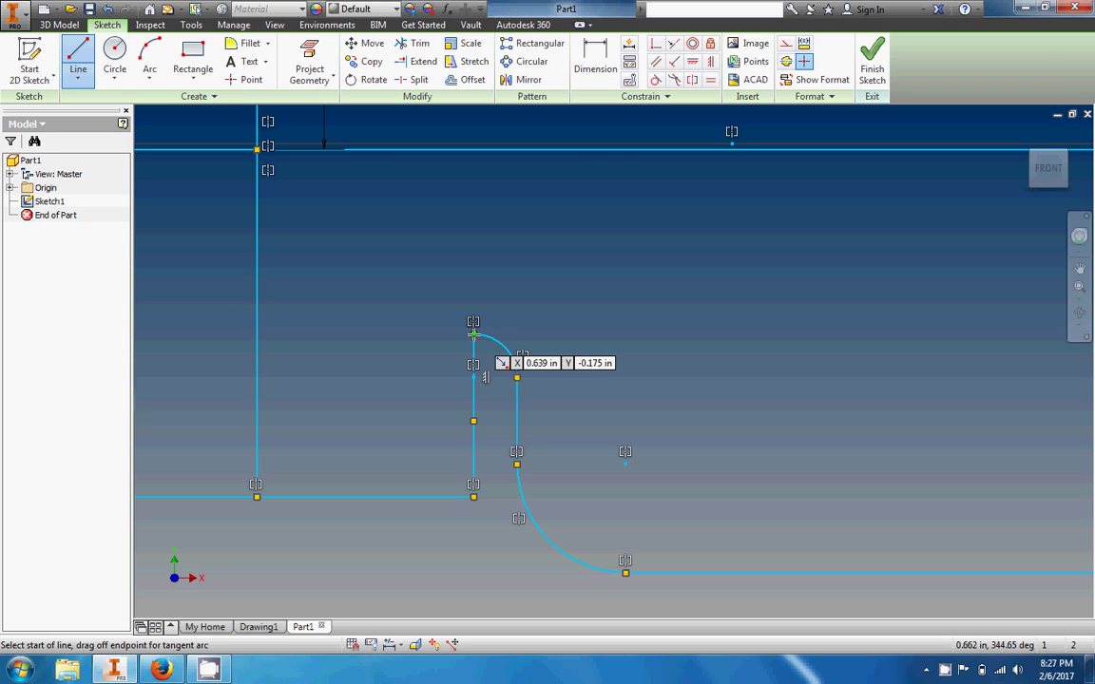
click(630, 81)
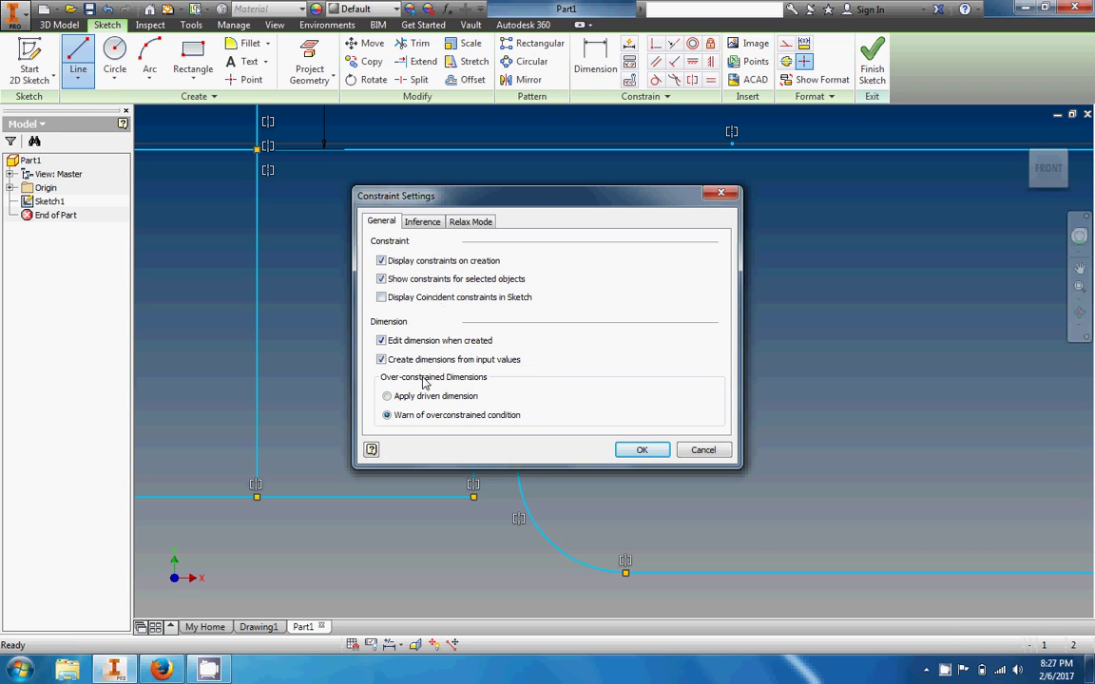
Step: Accept the Constraint Settings with Coincident inference on, then pan so both notches are centred
click(423, 221)
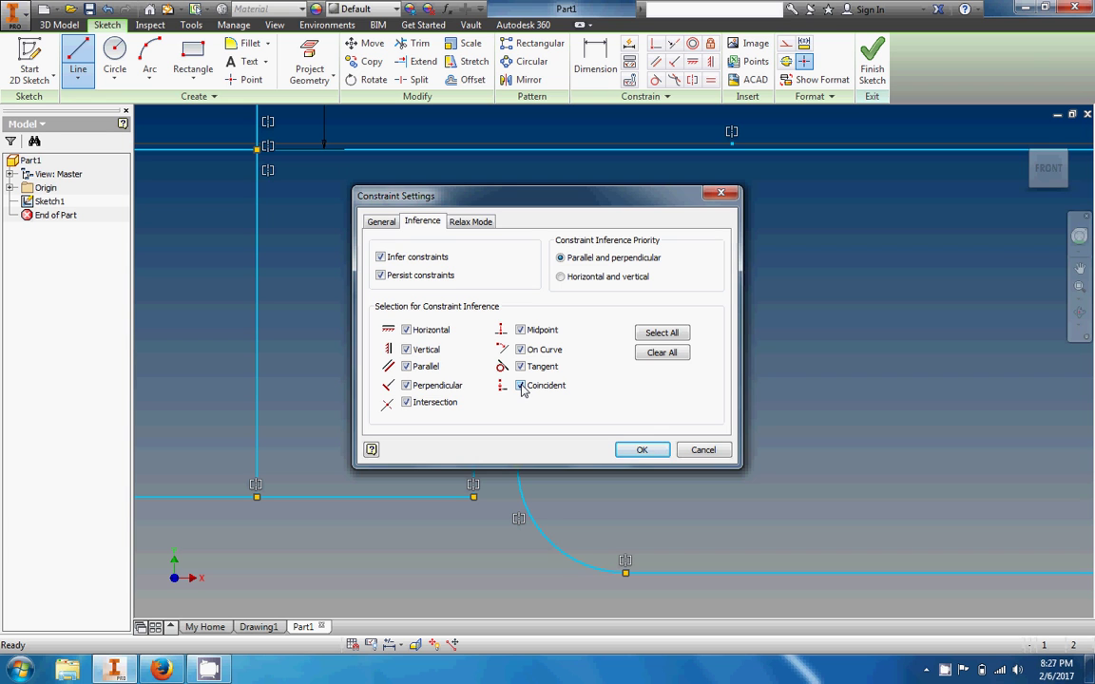
click(640, 450)
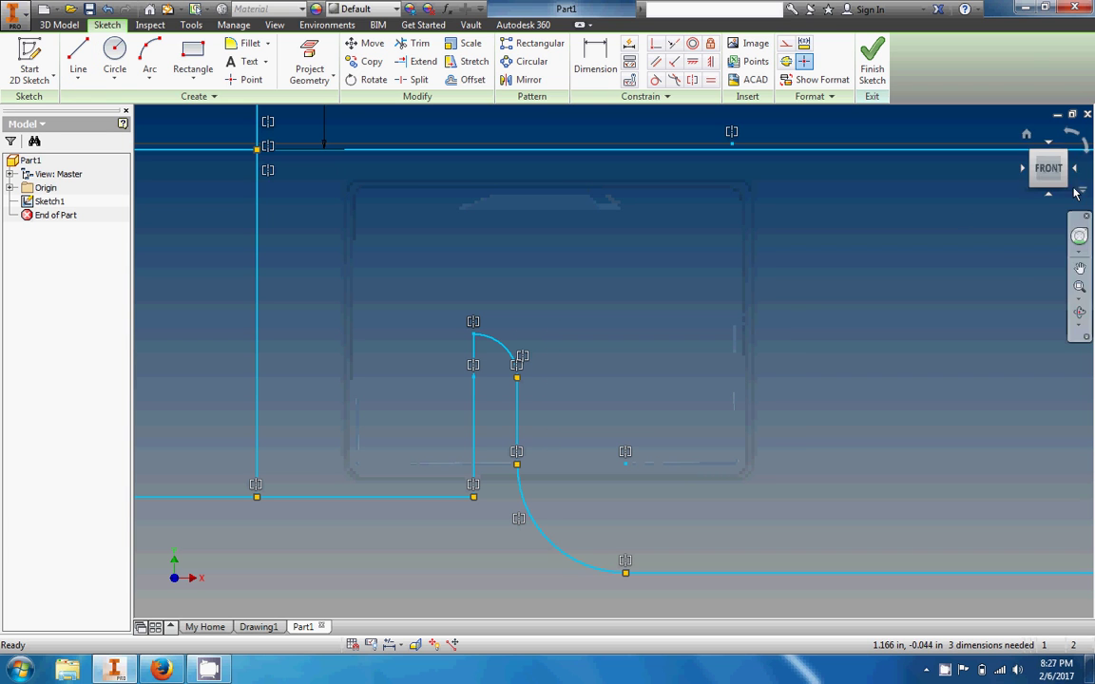
click(1080, 269)
drag(680, 320, 960, 306)
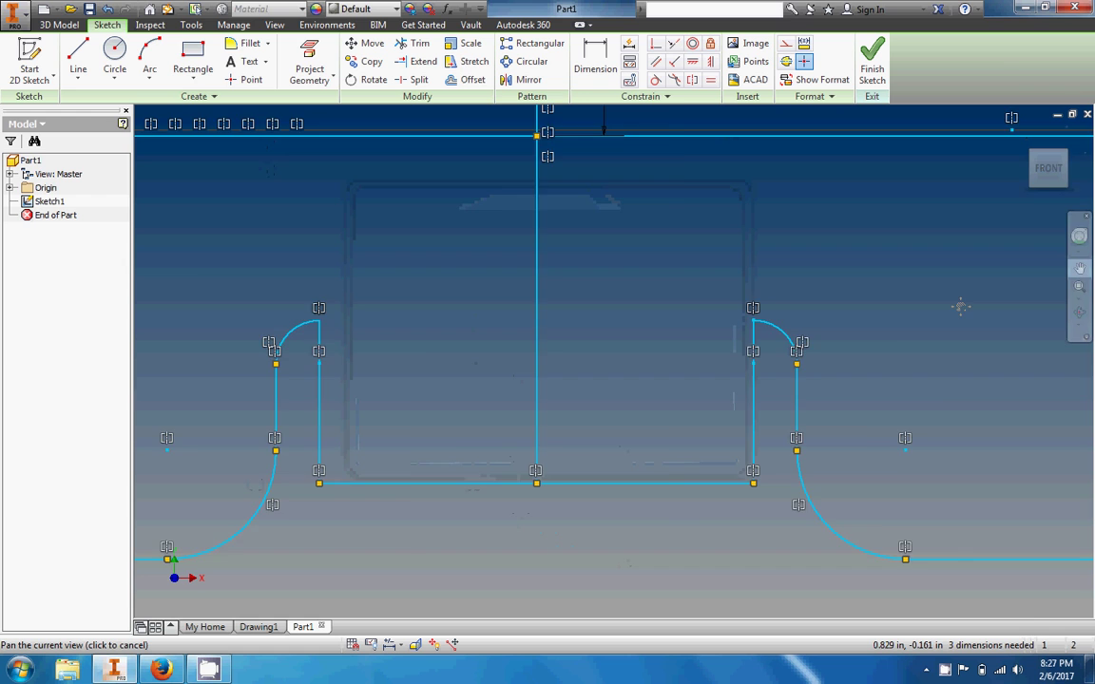
drag(634, 297, 762, 344)
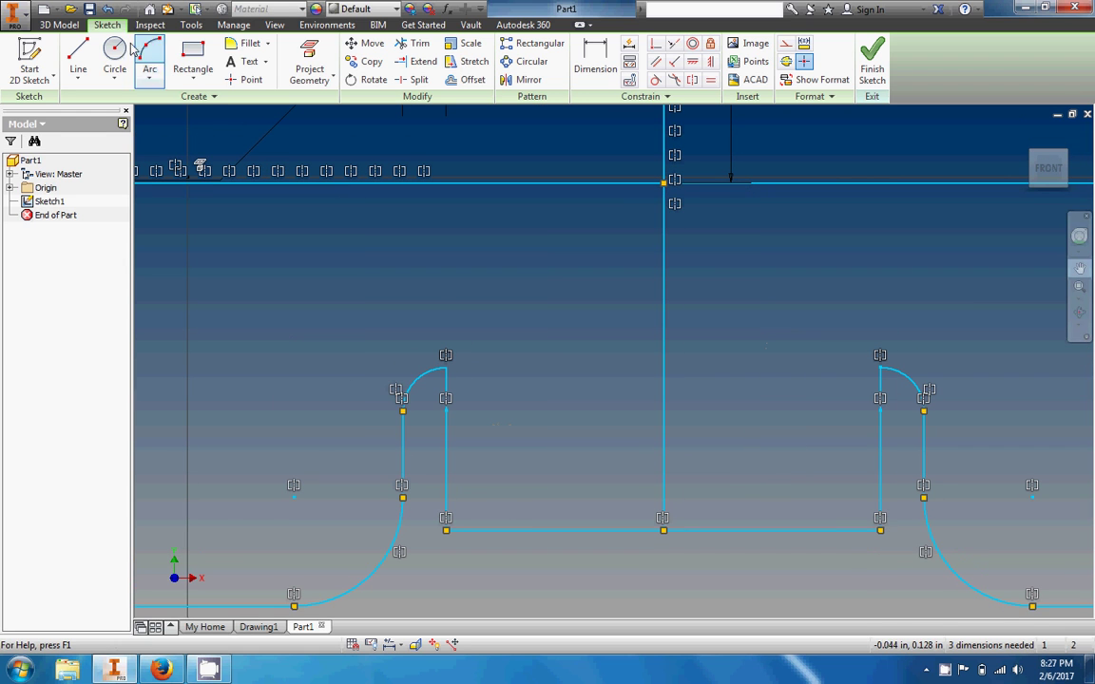
Step: Trim the upper part of the left notch's inner line, start a line there, and finish the sketch
click(421, 46)
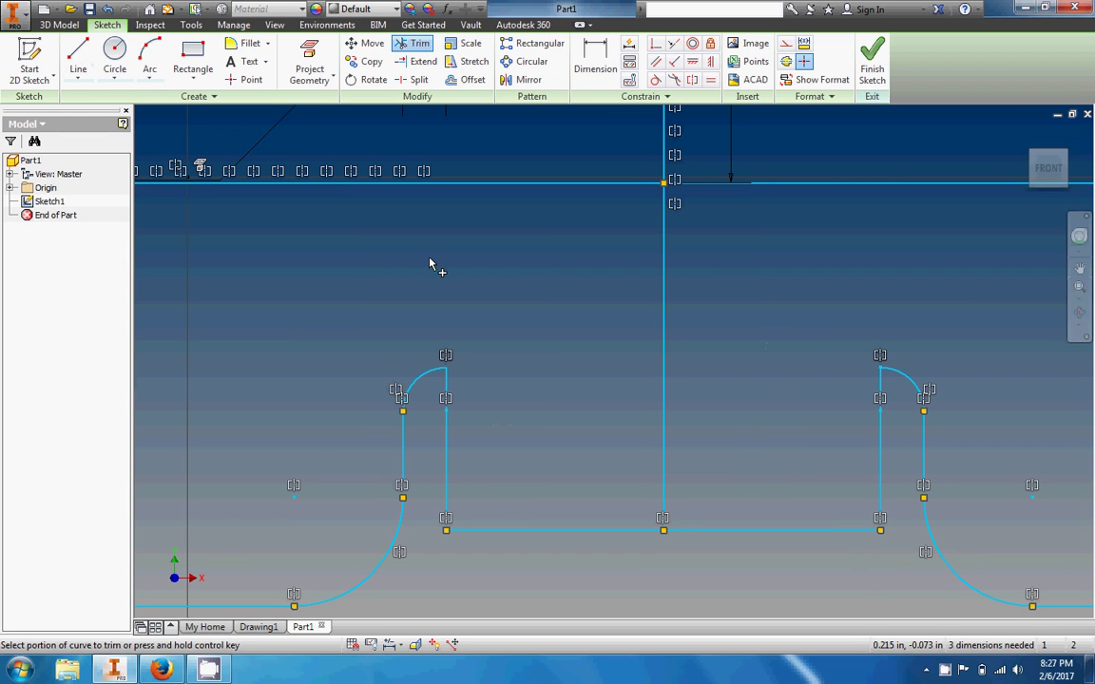
click(447, 389)
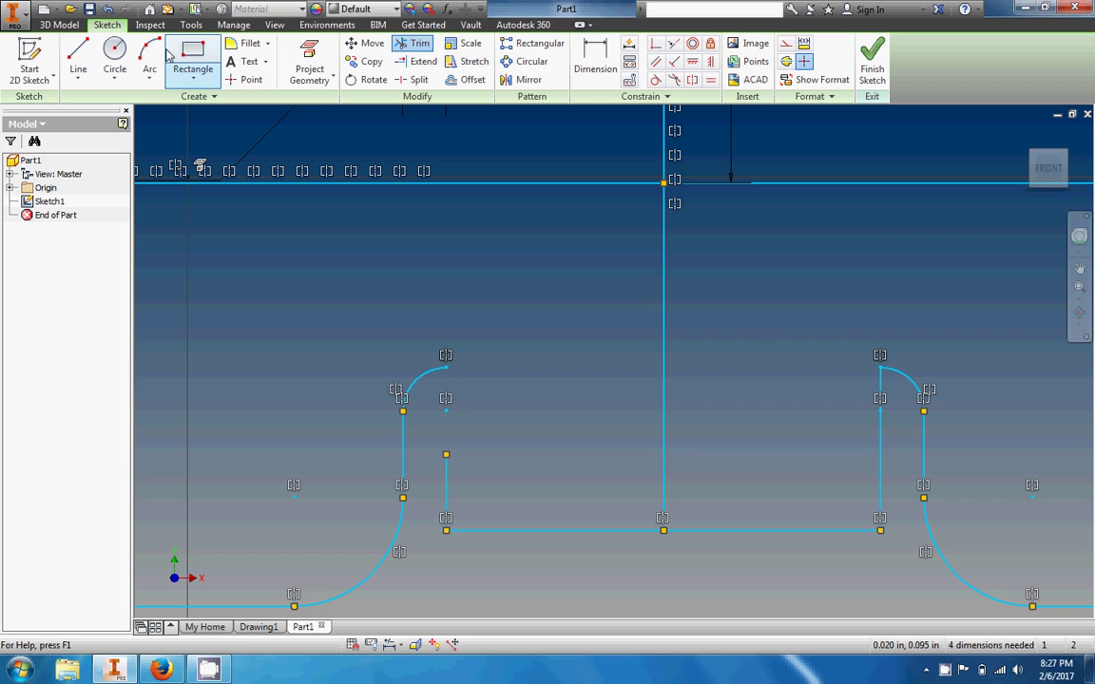
click(78, 59)
click(445, 454)
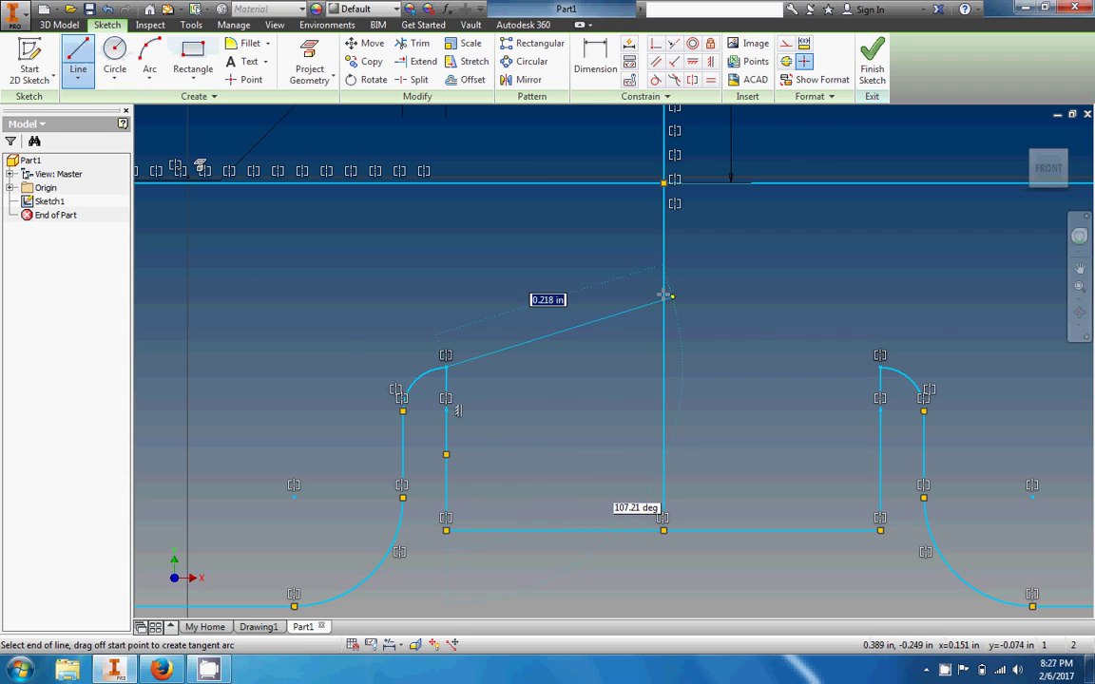
click(872, 66)
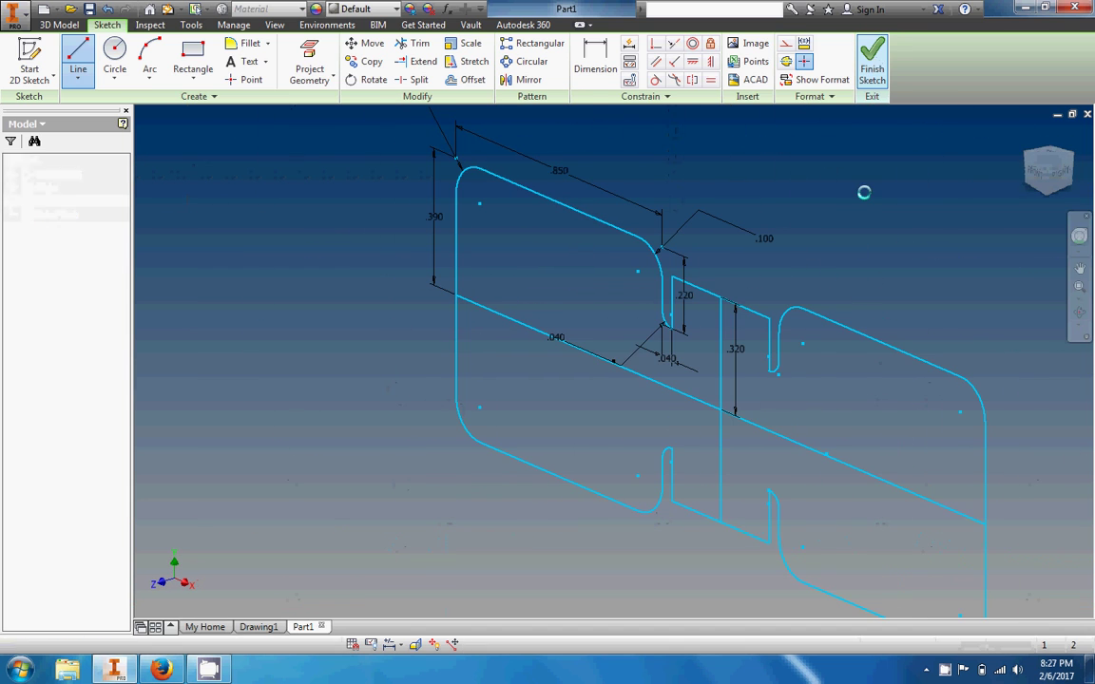
Step: Extrude both connector profiles as a trial, then undo it and select Sketch1 in the browser
click(74, 59)
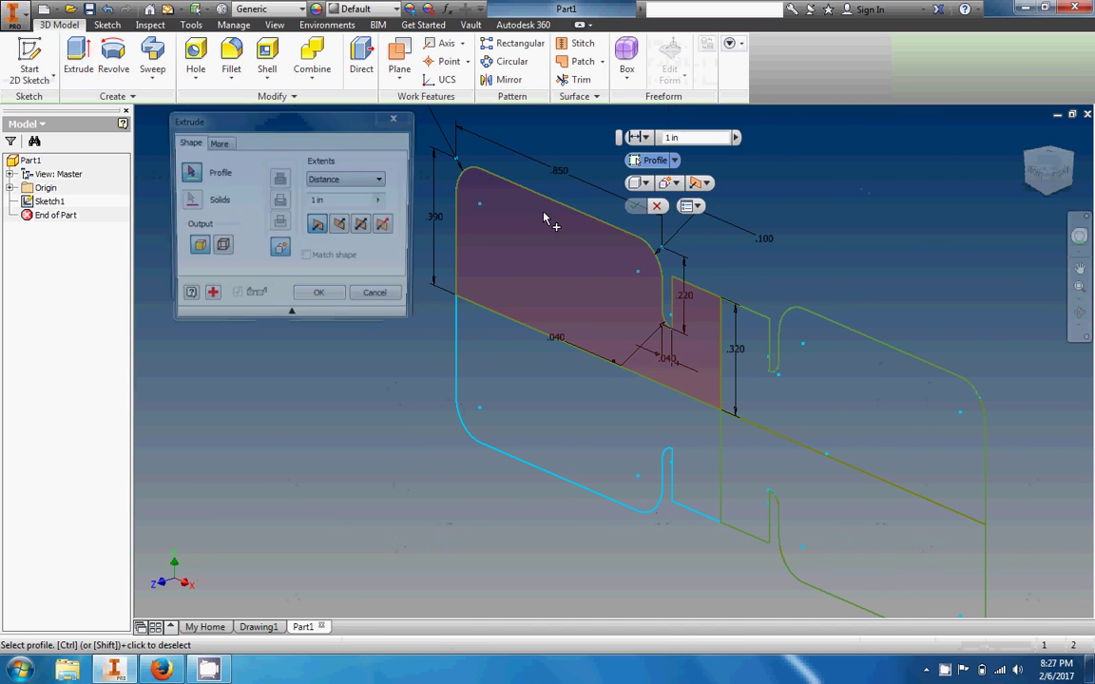
click(492, 206)
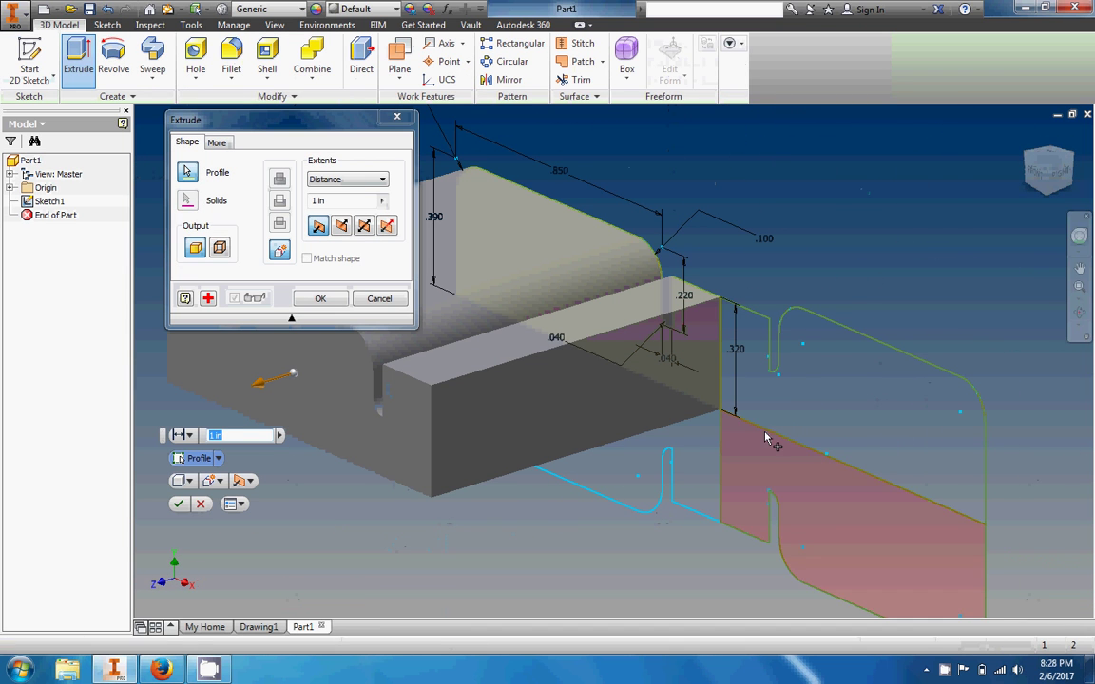
click(870, 426)
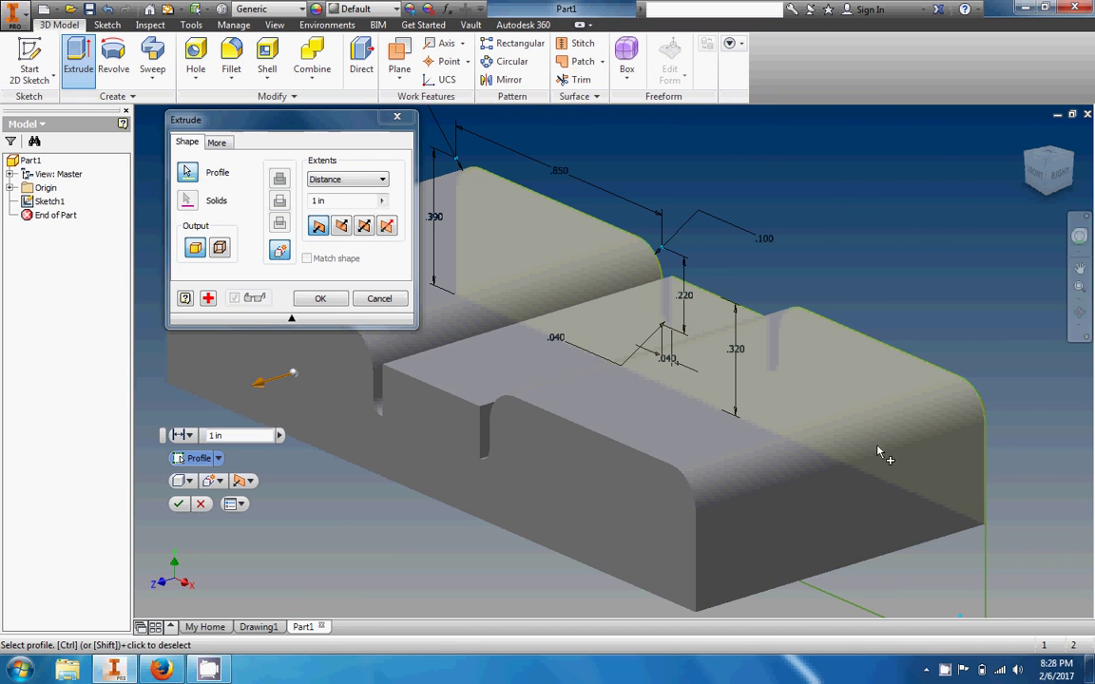
click(1036, 173)
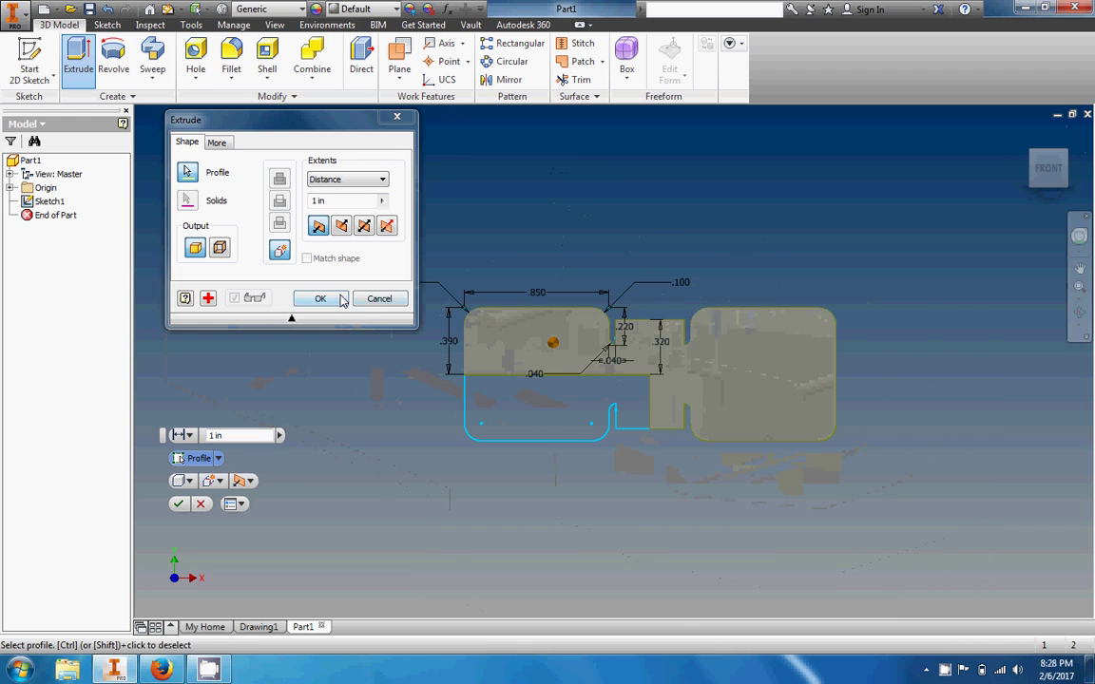
click(340, 299)
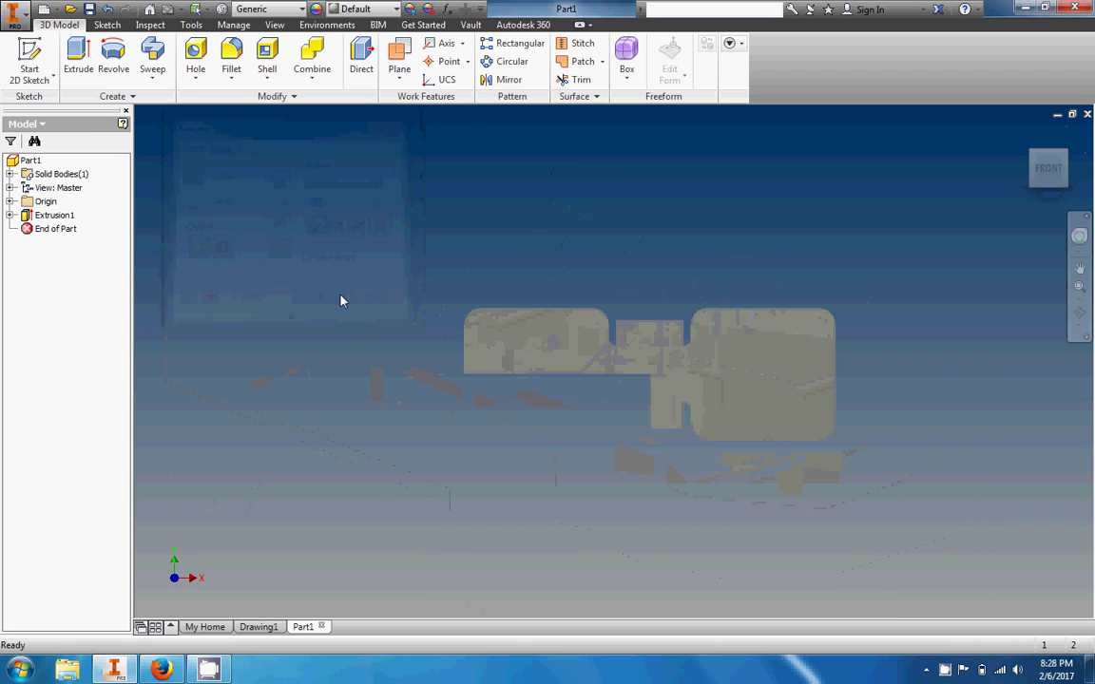
click(107, 10)
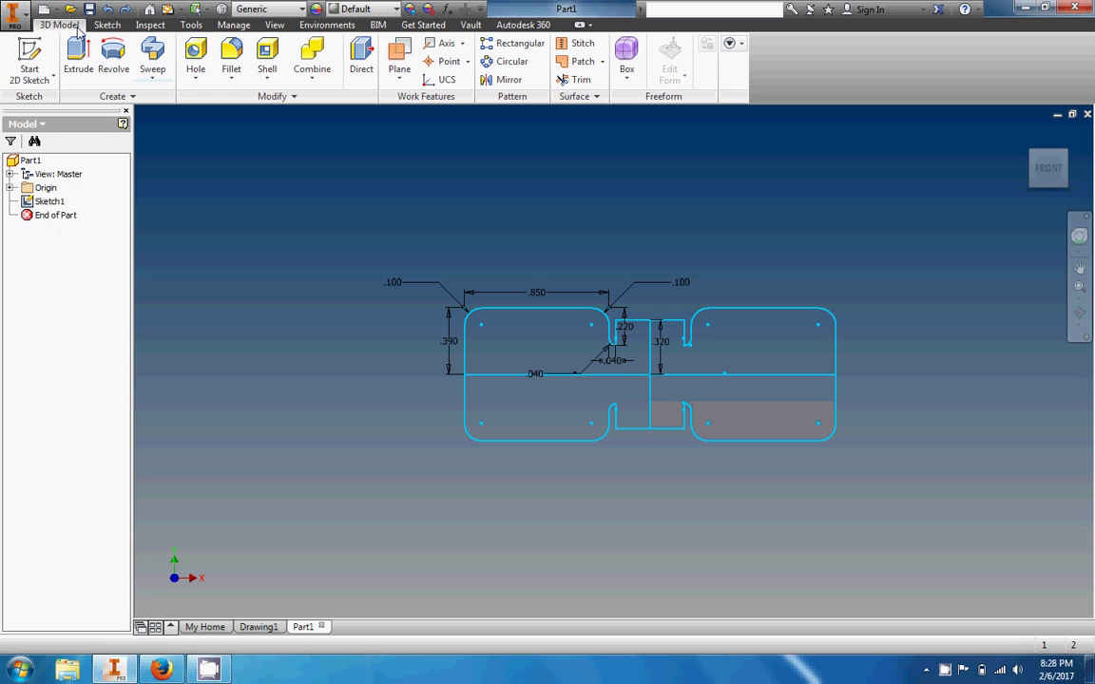
click(48, 201)
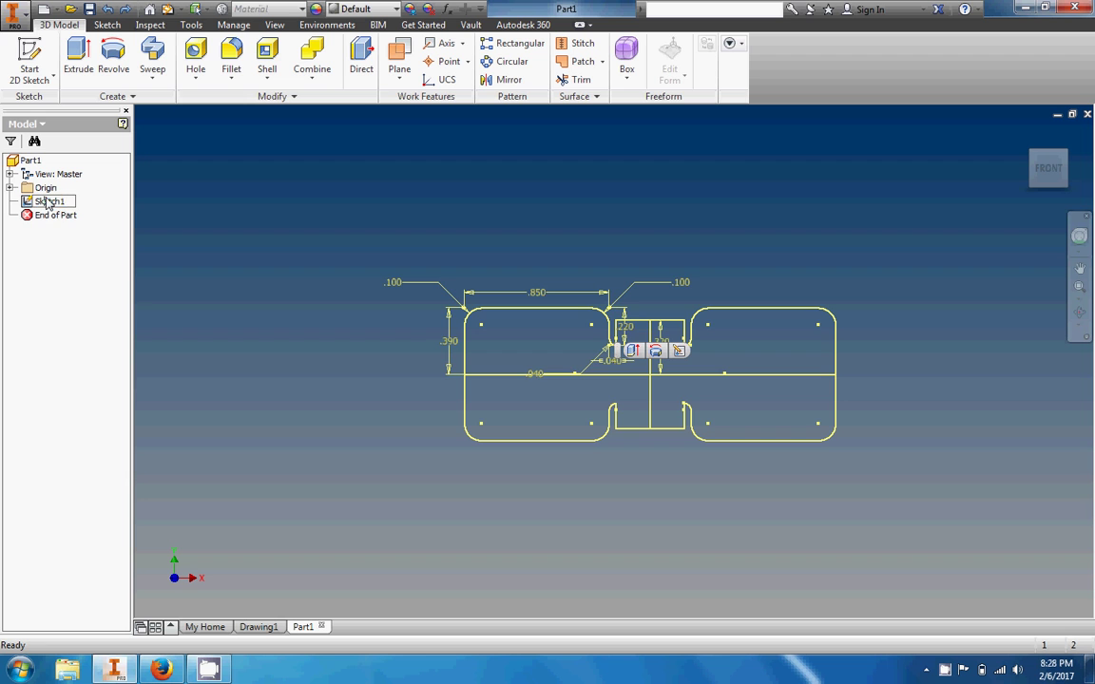
Step: Reopen Sketch1 for editing from the browser and show all of its constraints
right_click(47, 202)
click(16, 306)
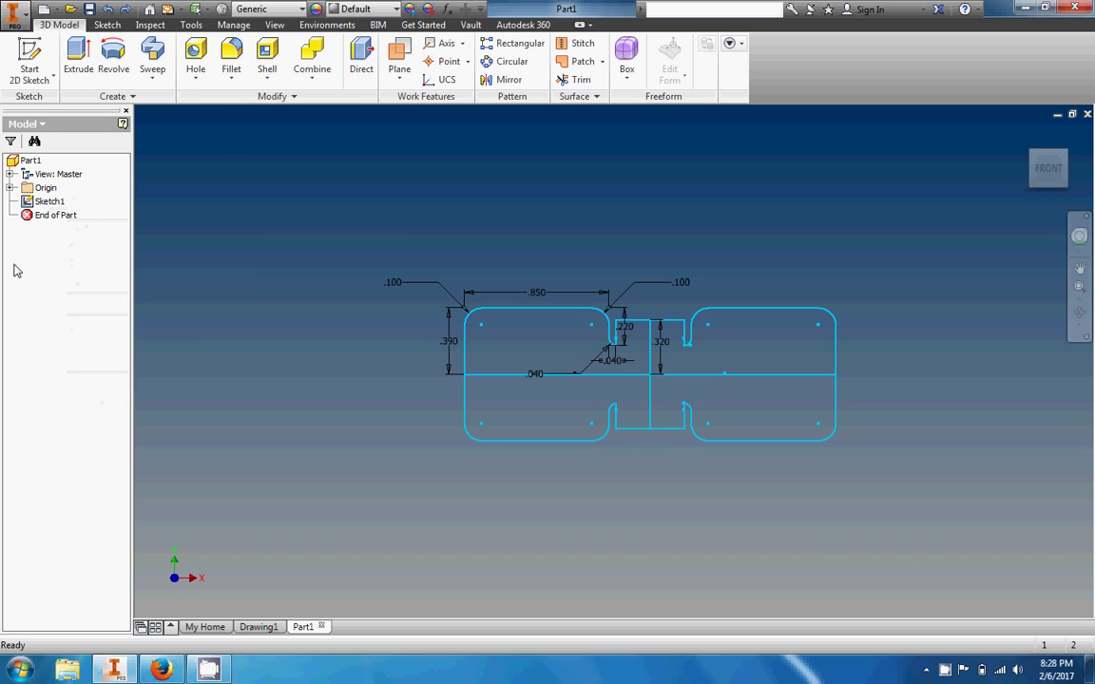
right_click(27, 200)
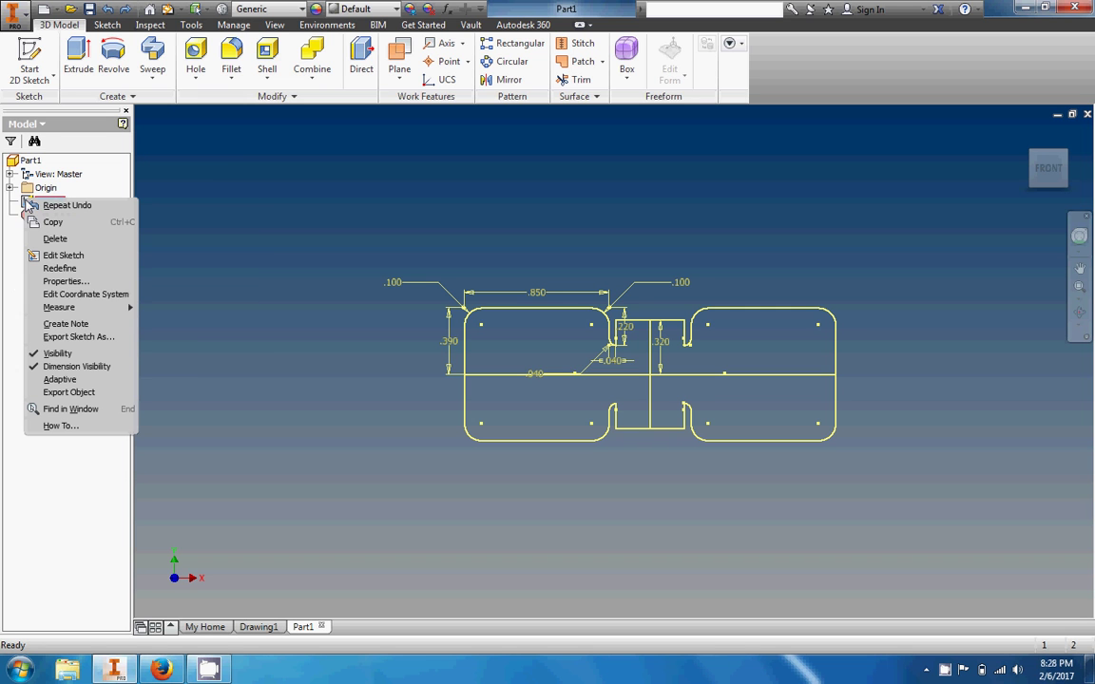
click(57, 254)
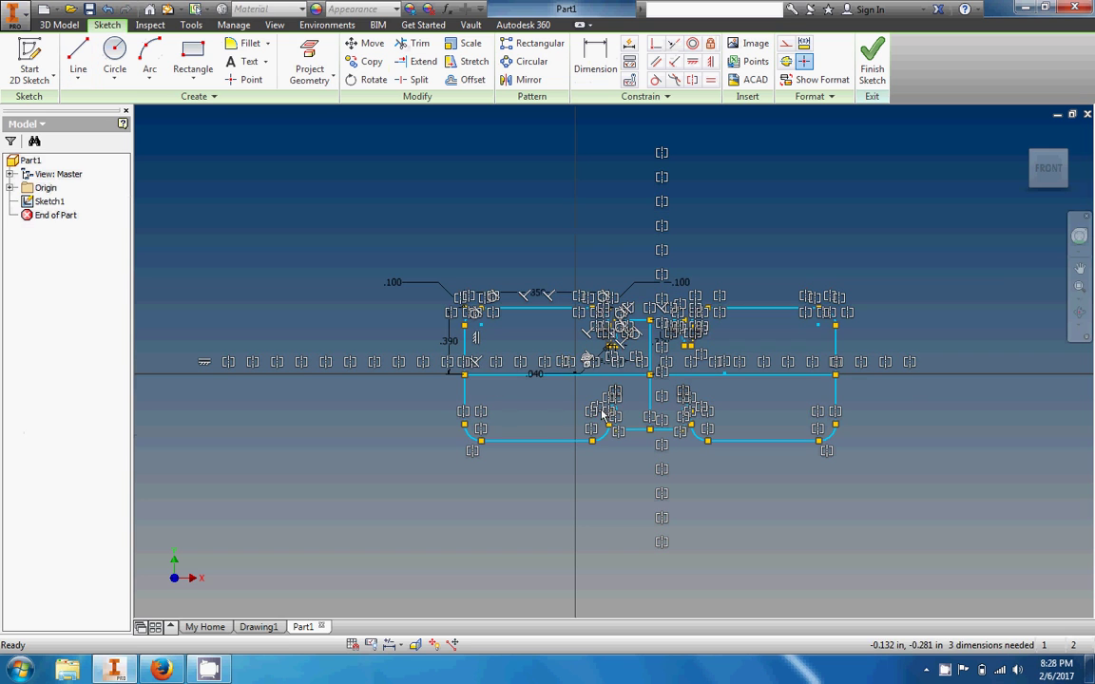
scroll(684, 403, up, 5)
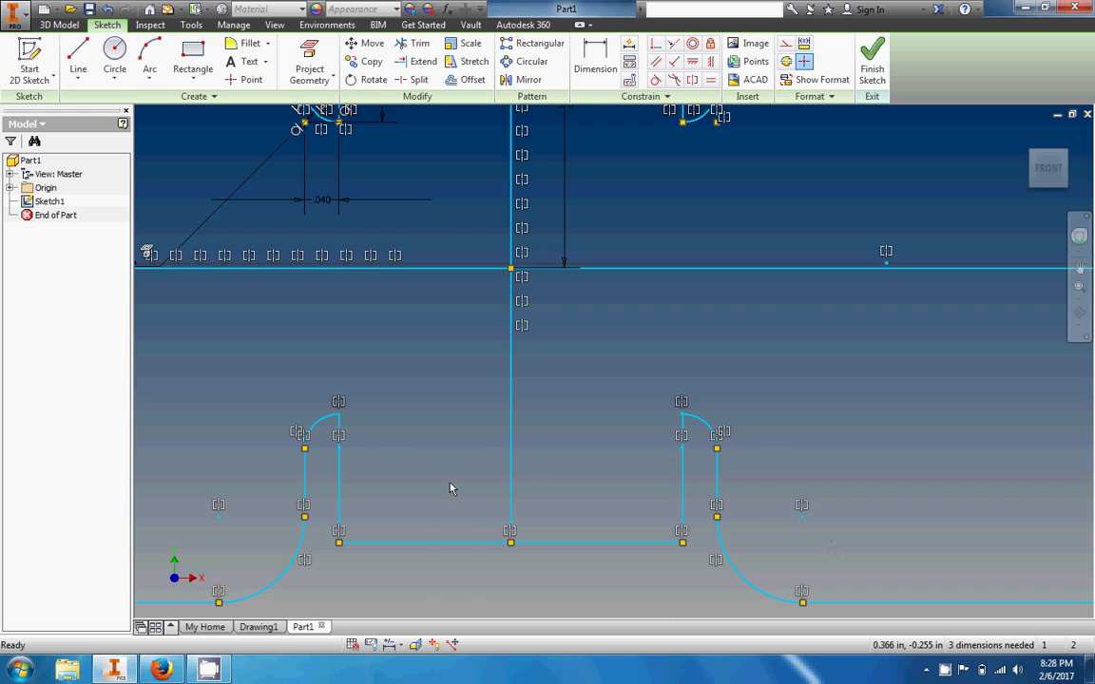
scroll(452, 488, down, 5)
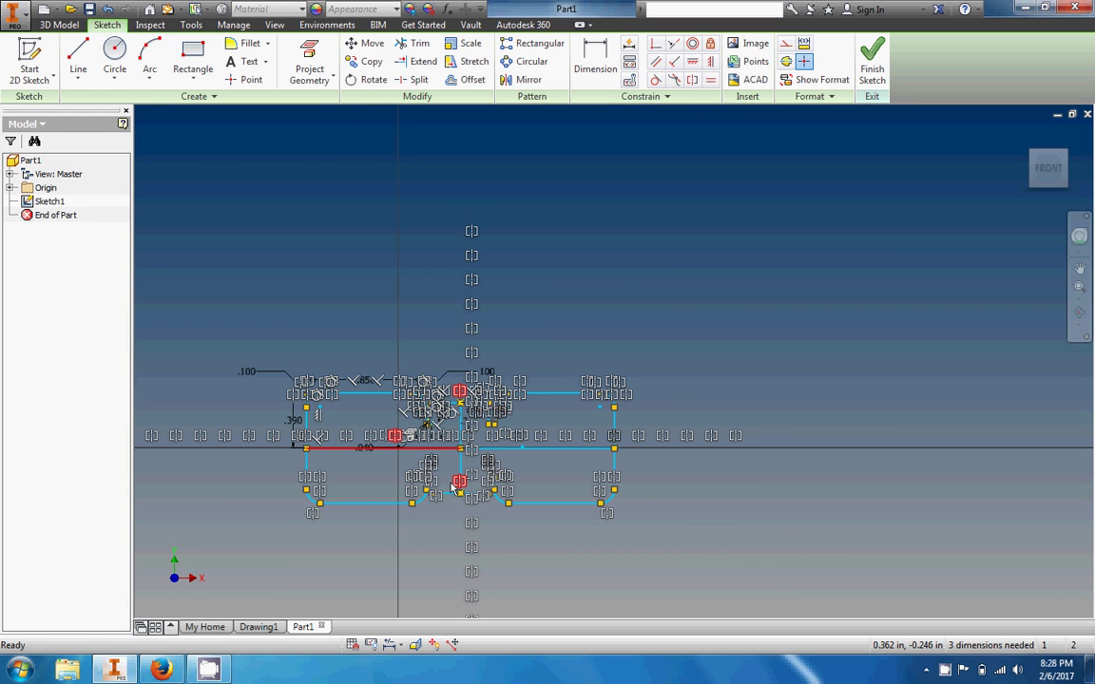
scroll(451, 487, up, 6)
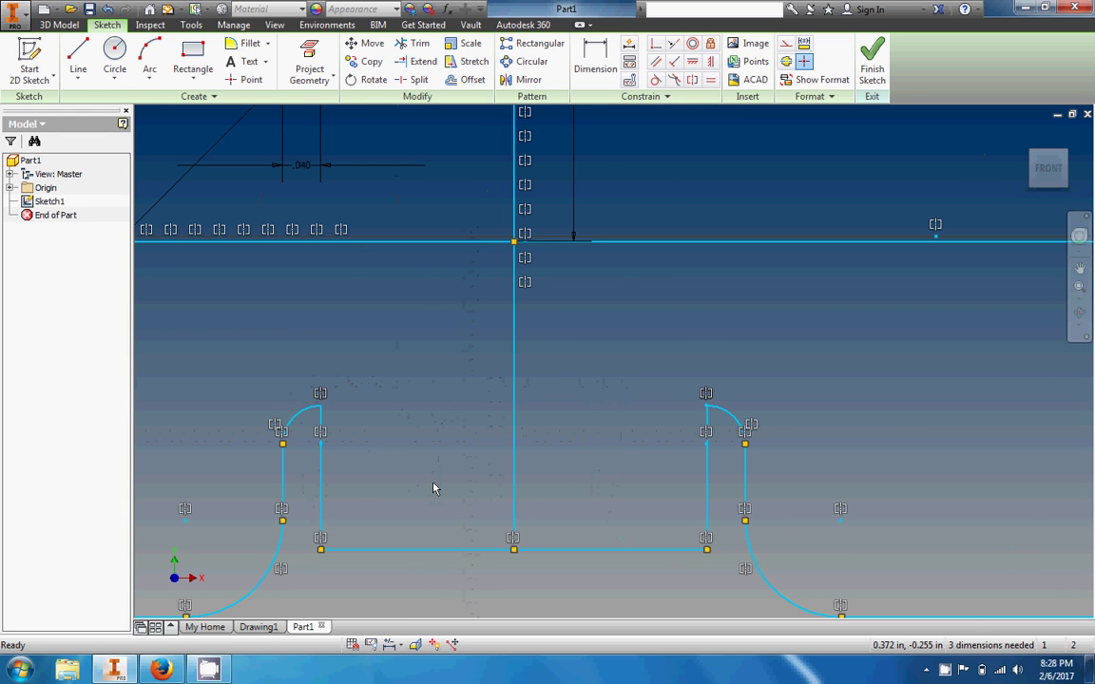
click(371, 644)
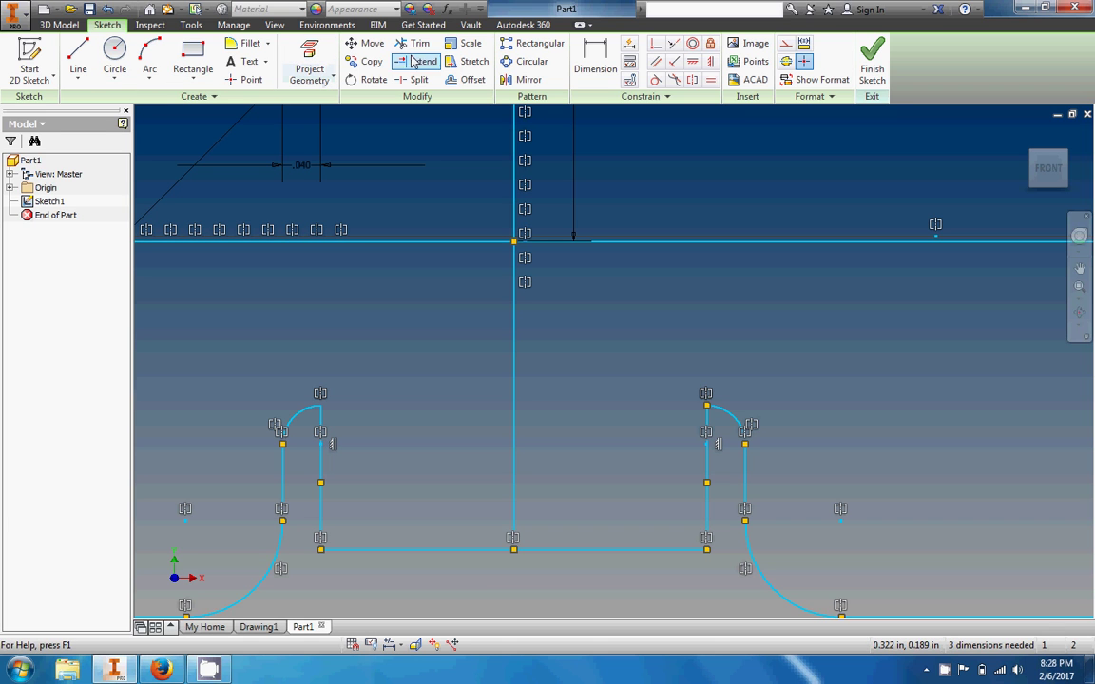
Step: Try constraining the left notch arc to its neighbouring lines, cancelling the over-constrain warnings
click(655, 42)
click(295, 413)
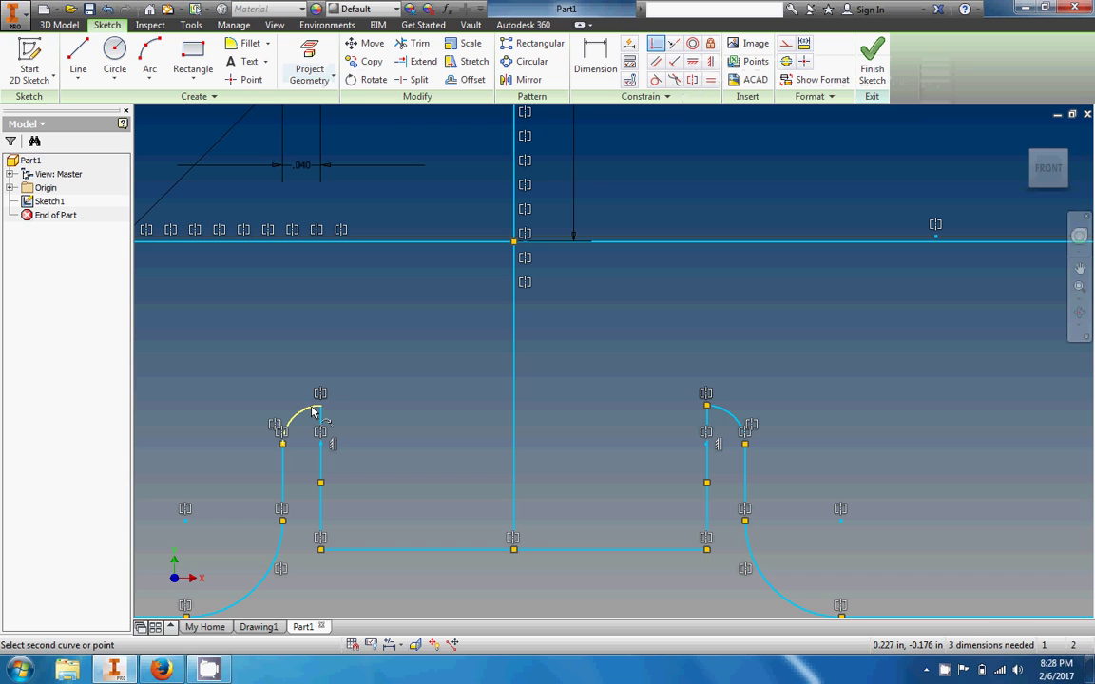
click(322, 410)
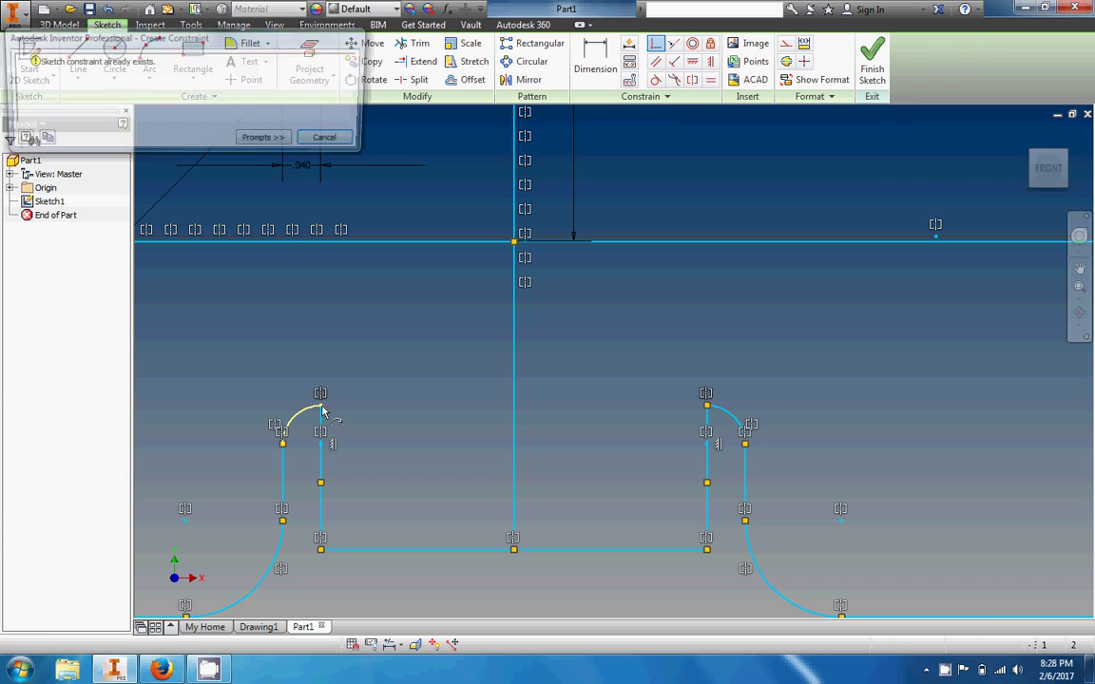
click(329, 141)
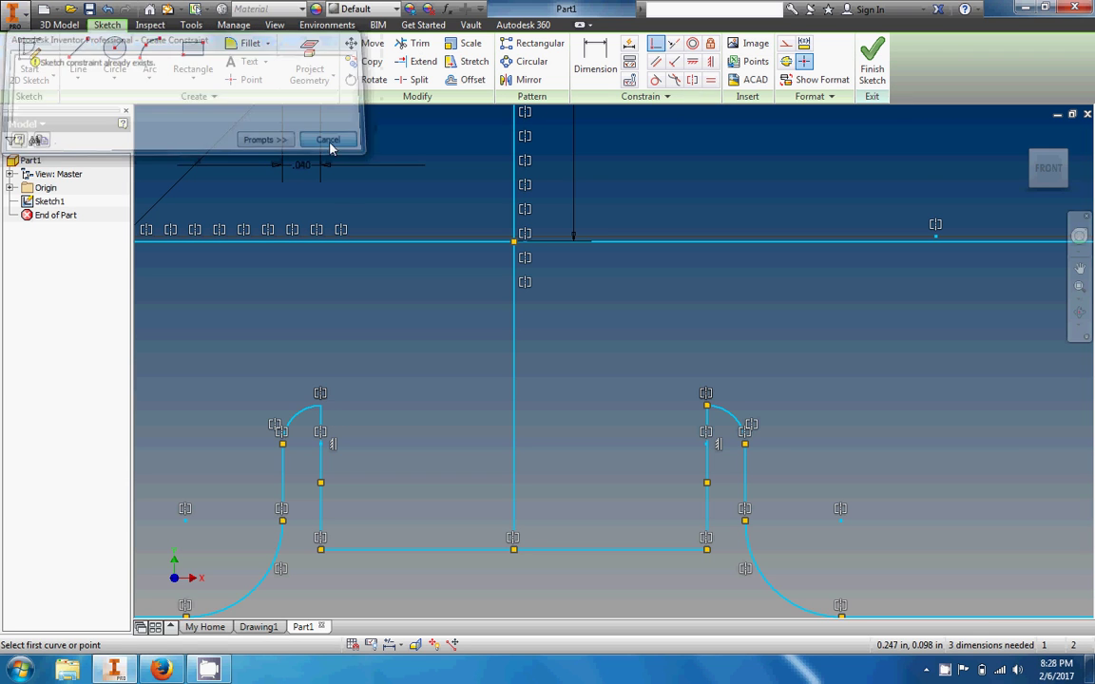
click(309, 408)
click(321, 437)
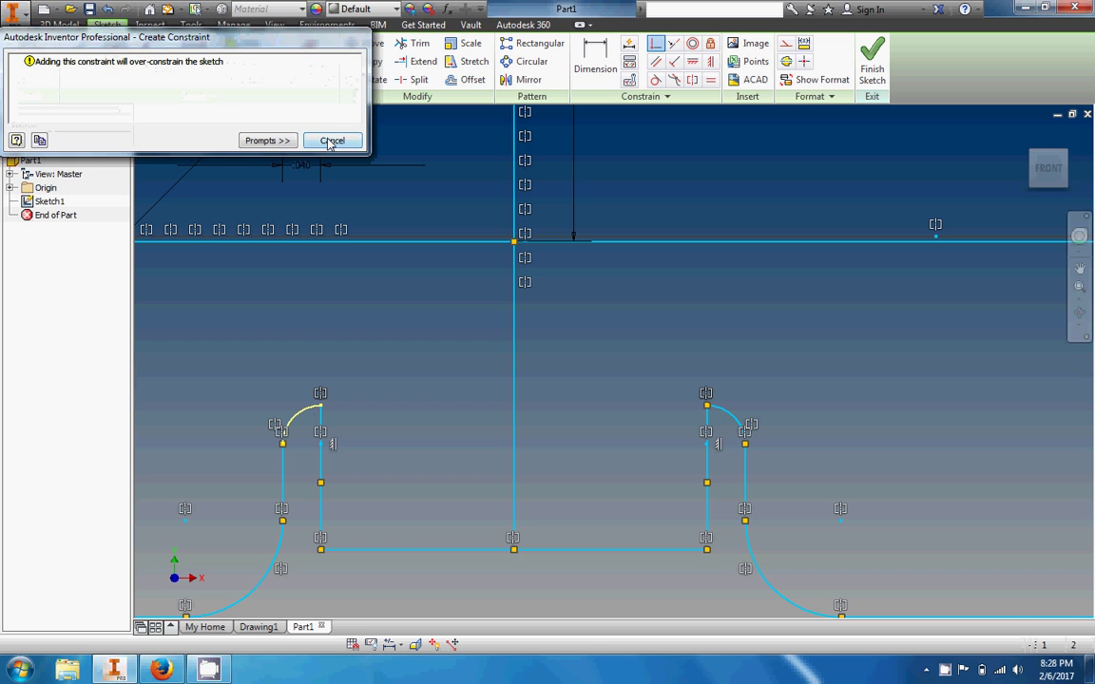
click(332, 141)
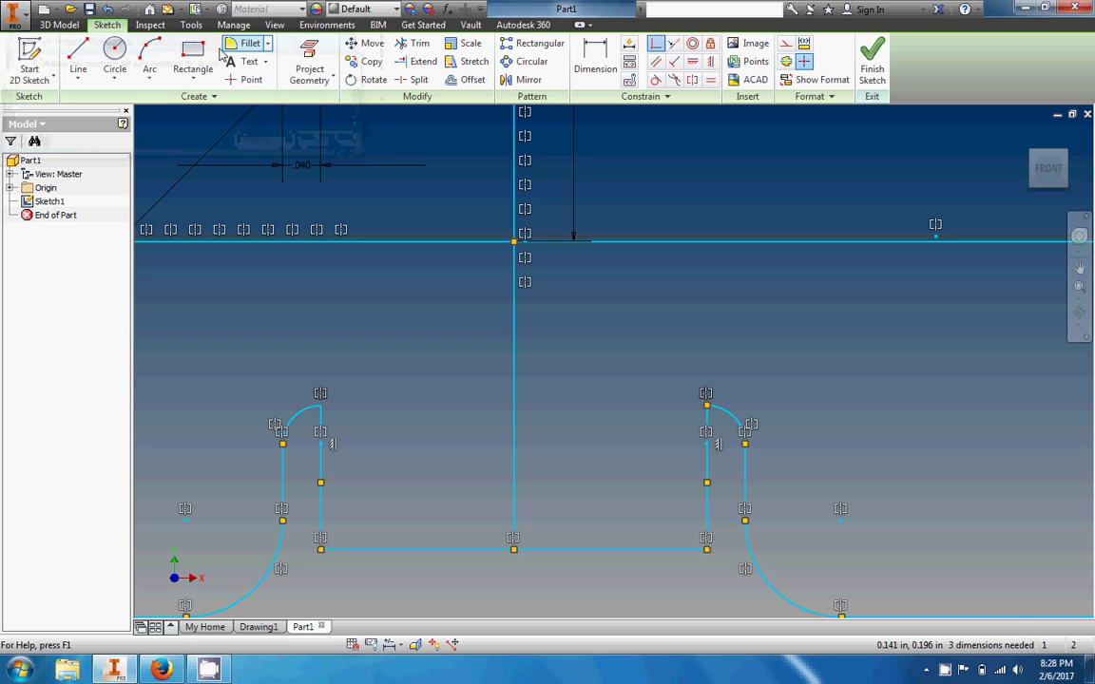
Step: Trim the segment below the left arc, redraw it from the arc end to the corner, and finish
right_click(420, 38)
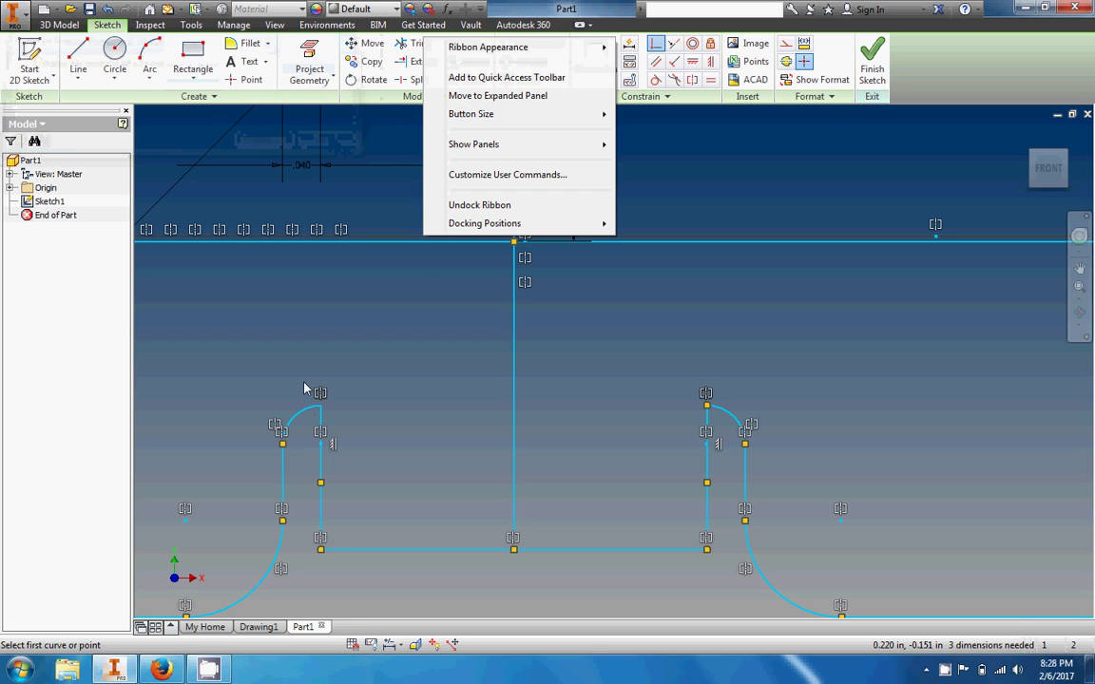
click(415, 45)
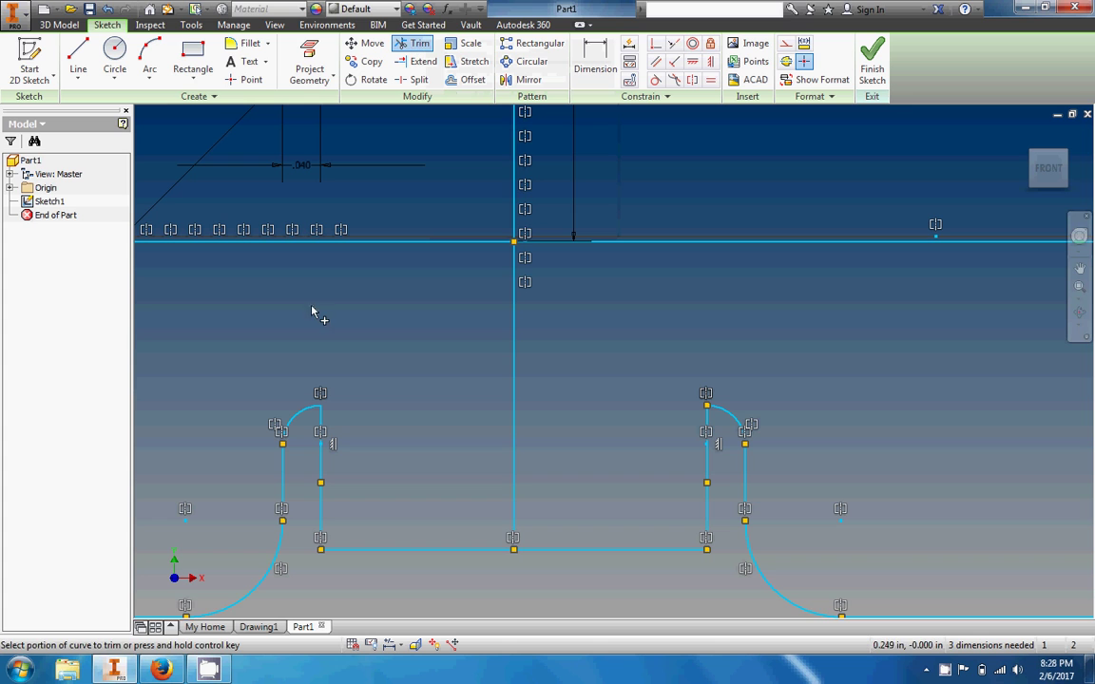
click(321, 462)
click(78, 59)
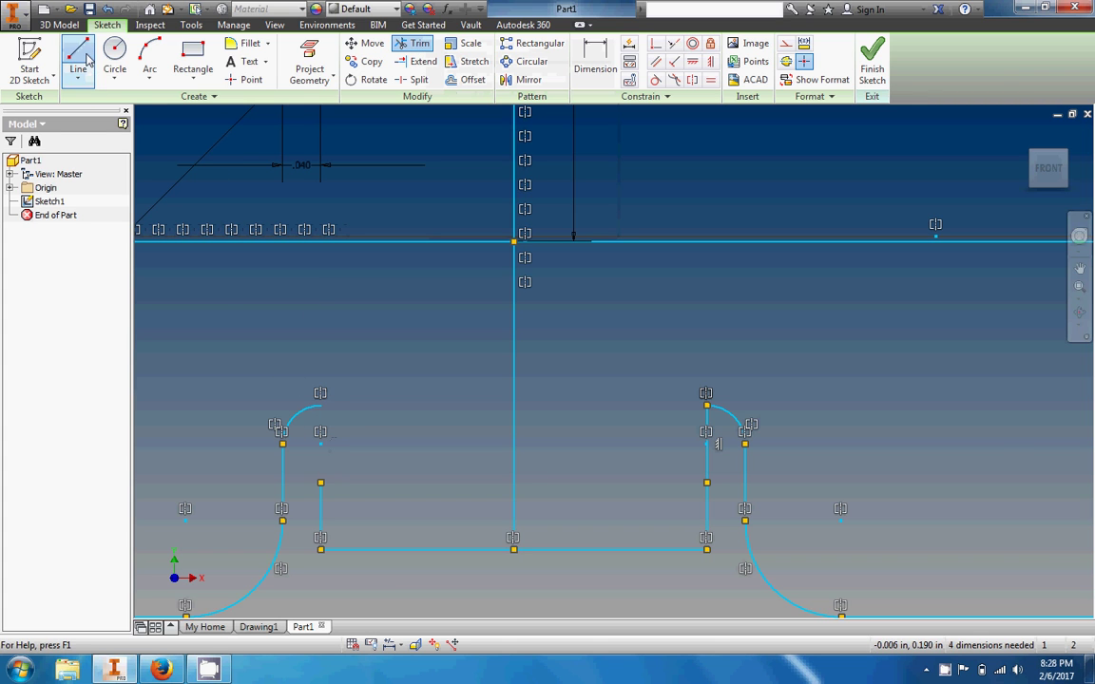
click(321, 403)
click(321, 483)
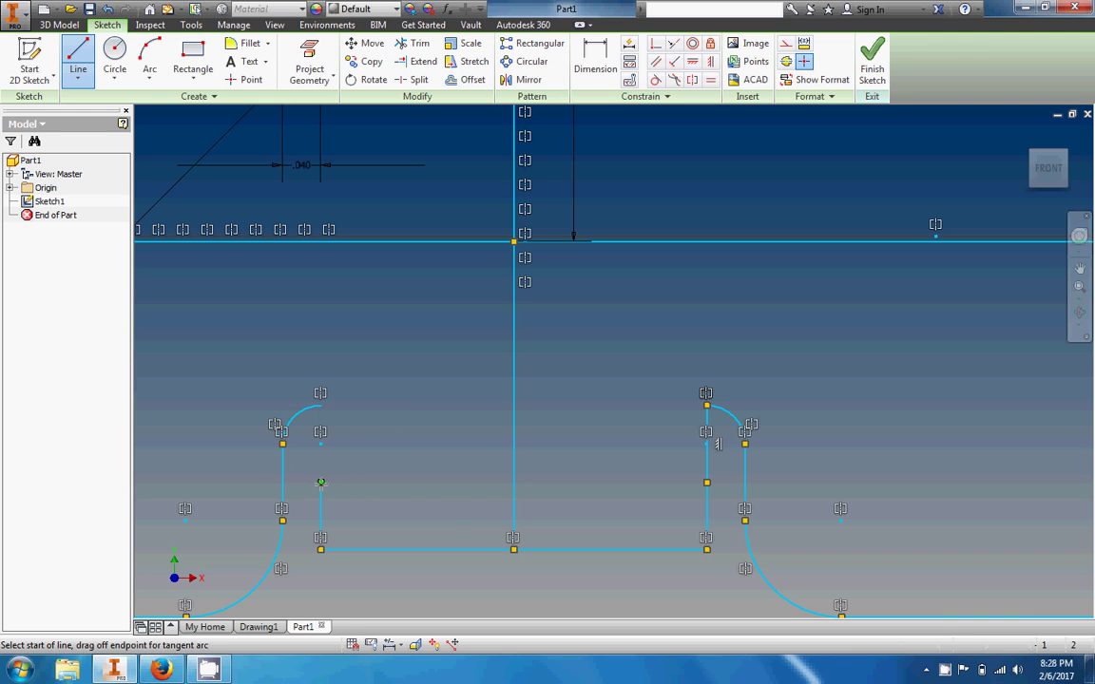
click(872, 59)
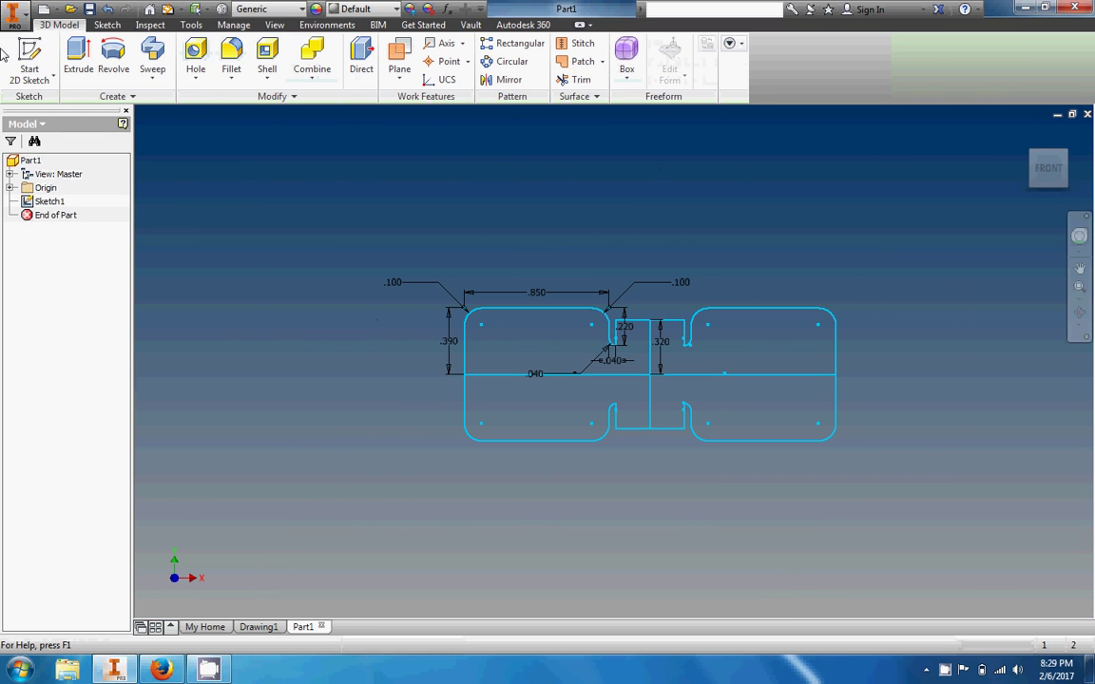
Step: Start an extrusion with all four connector regions selected, checking the PLTW reference page in Firefox
click(78, 53)
click(559, 357)
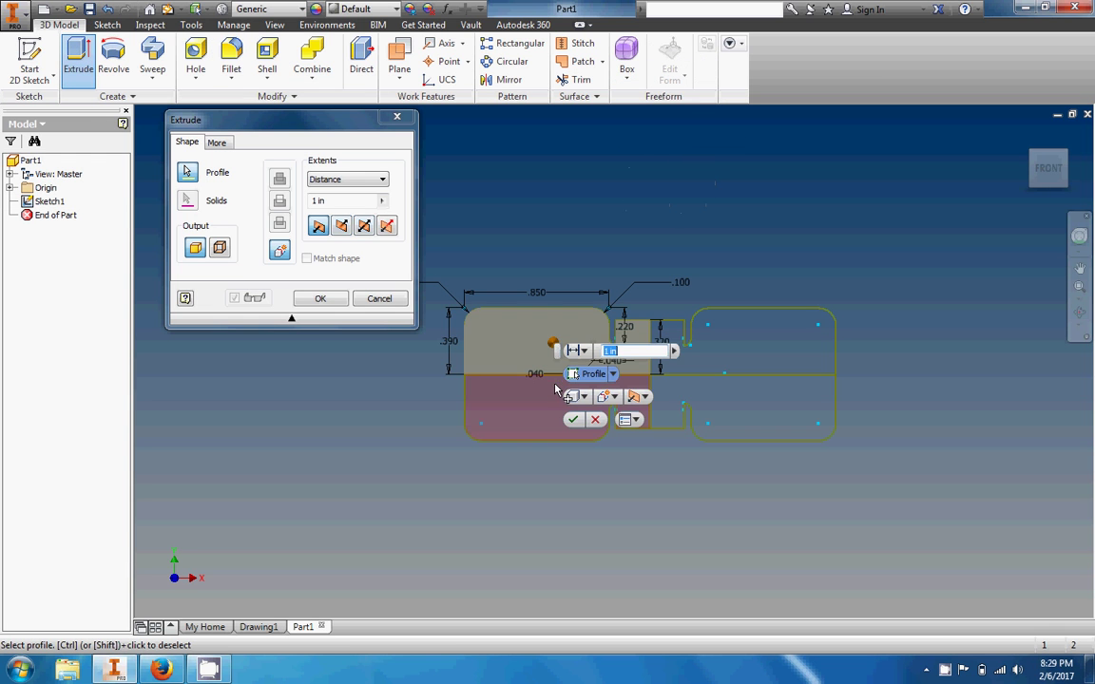
click(559, 389)
click(757, 396)
click(764, 366)
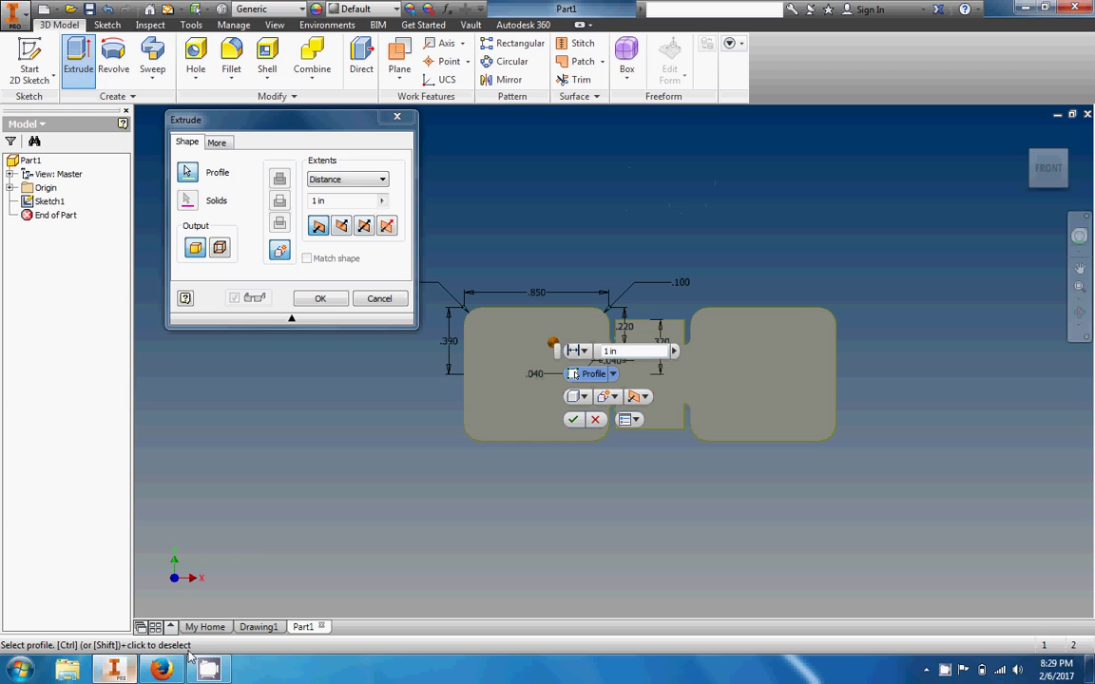
click(161, 670)
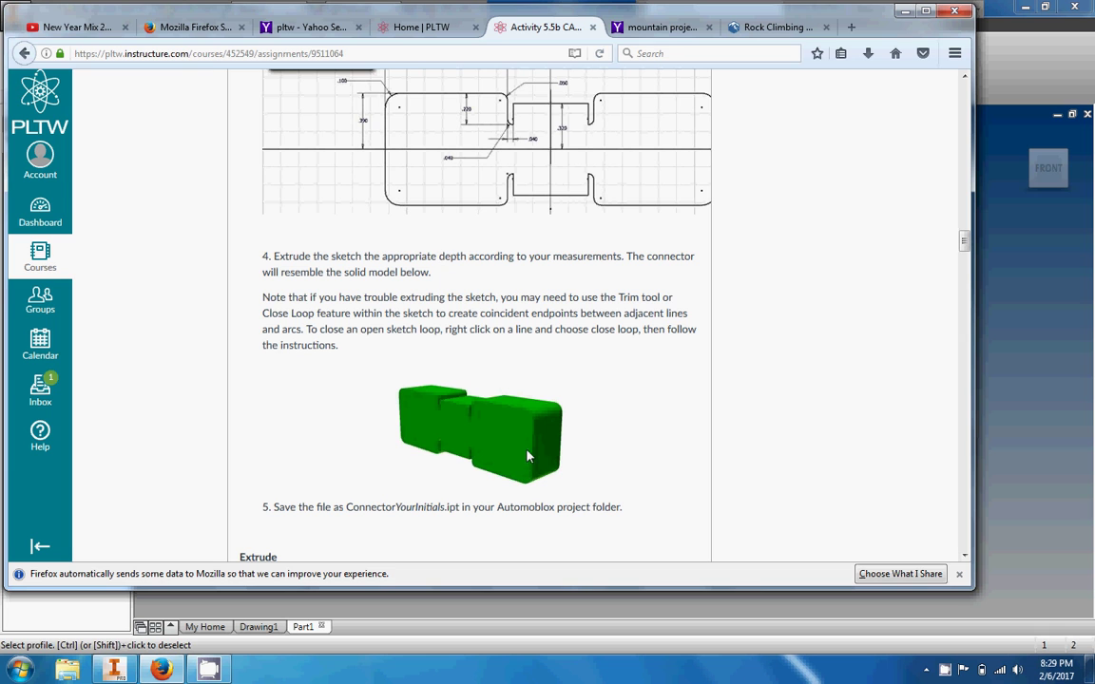
click(981, 335)
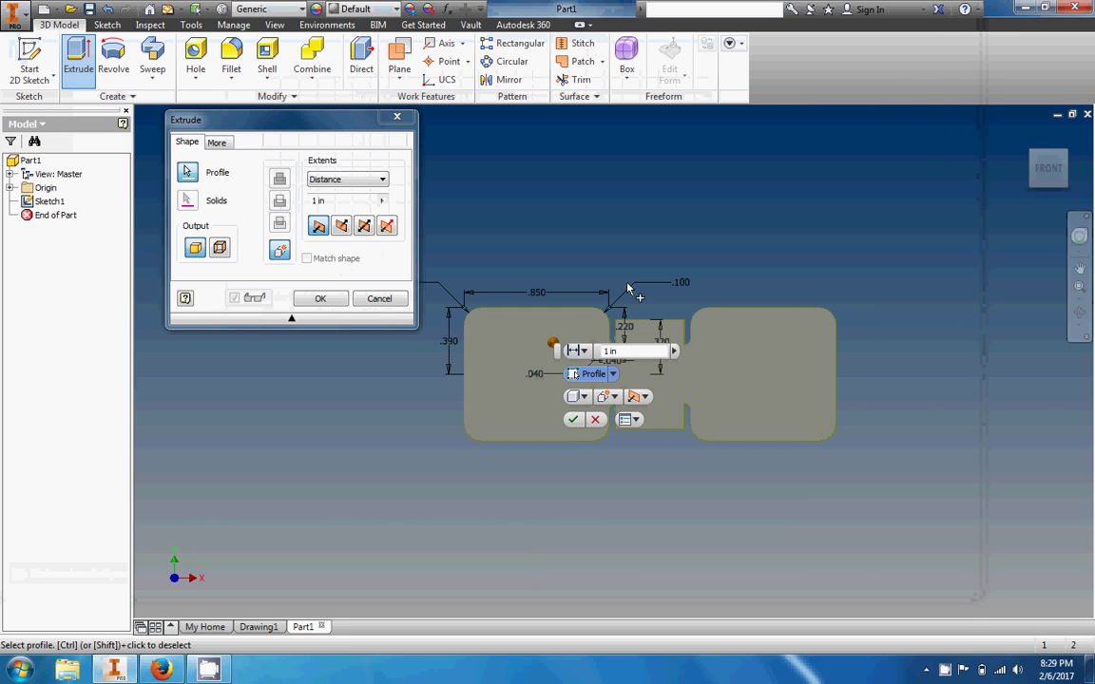
Step: Set the extrusion depth to .4 in, check the preview from an isometric view, and confirm
click(528, 344)
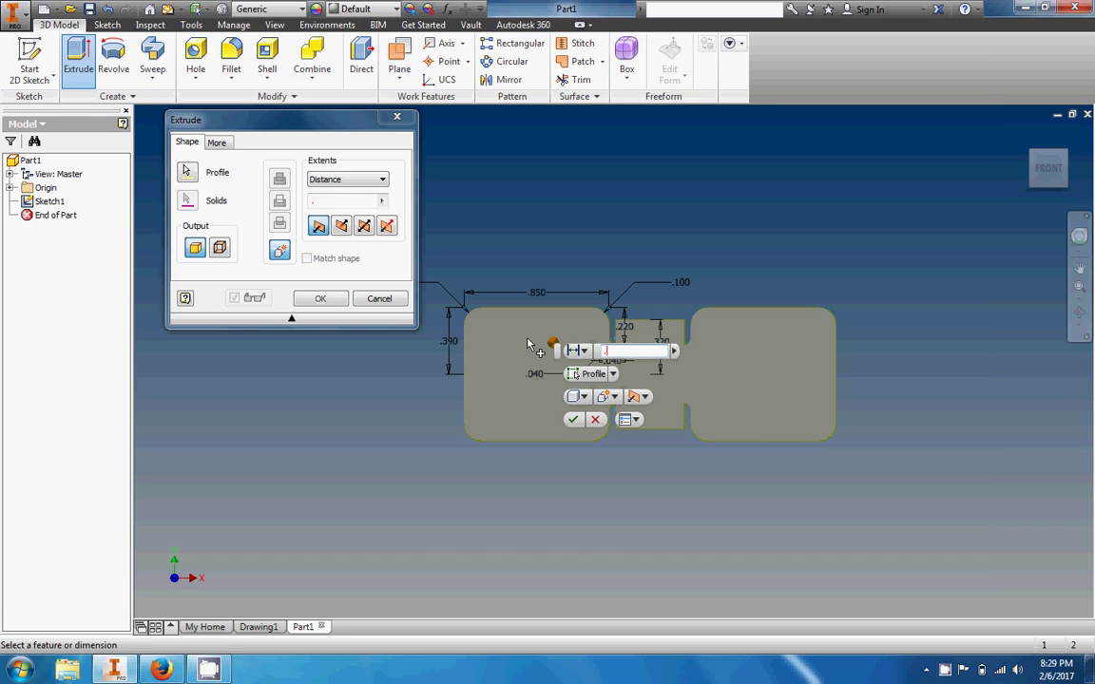
text(.3)
click(1067, 169)
click(1067, 171)
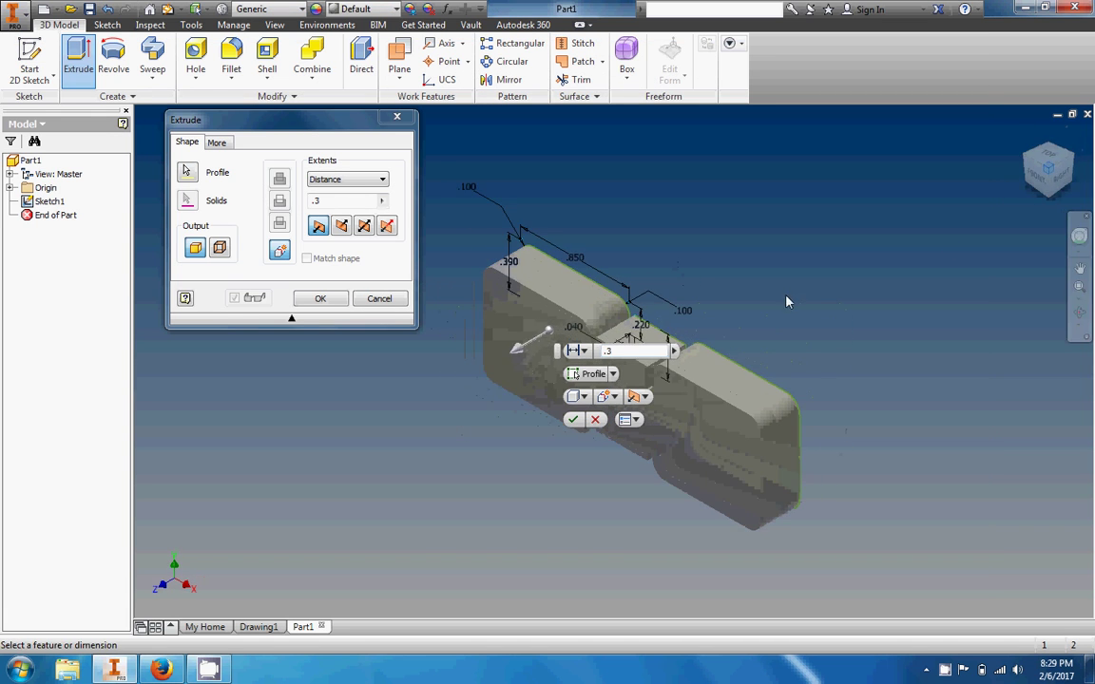
text(4)
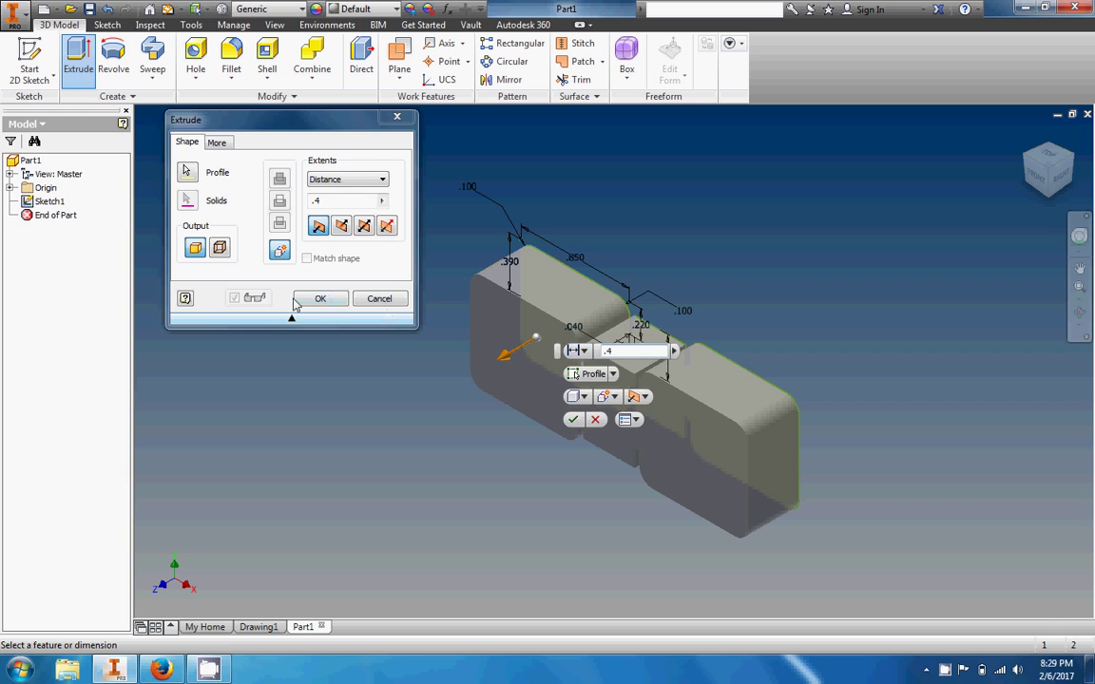
click(320, 298)
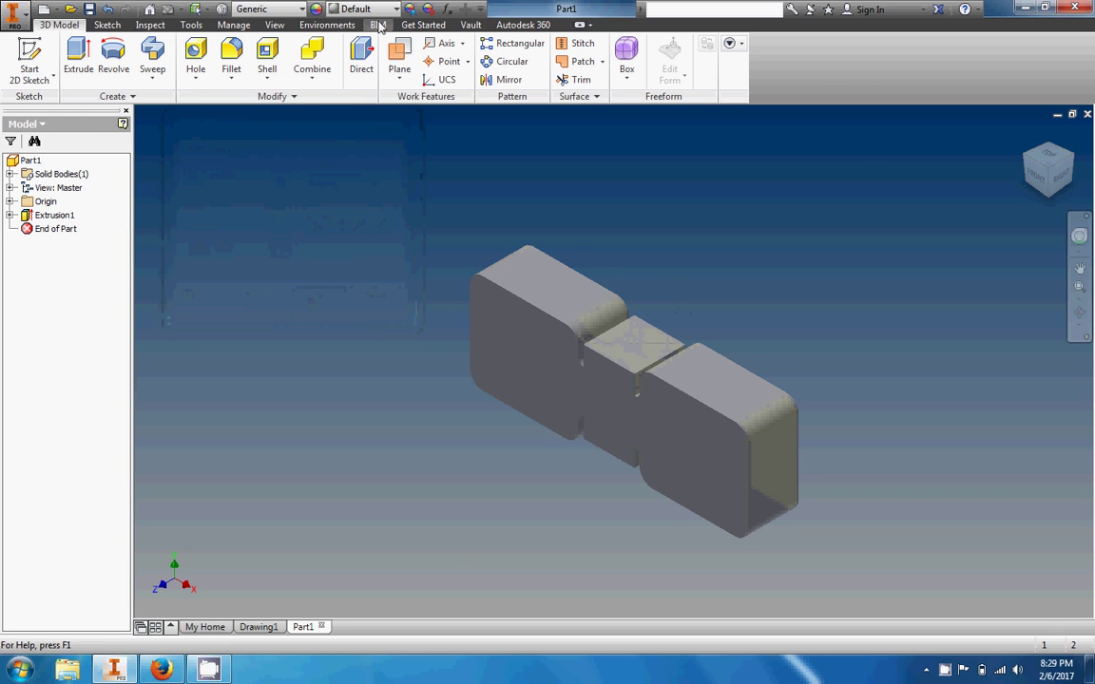
Step: Colour the whole connector body green (RGB 29, 188, 14), then switch back to the PLTW reference page in Firefox
click(410, 9)
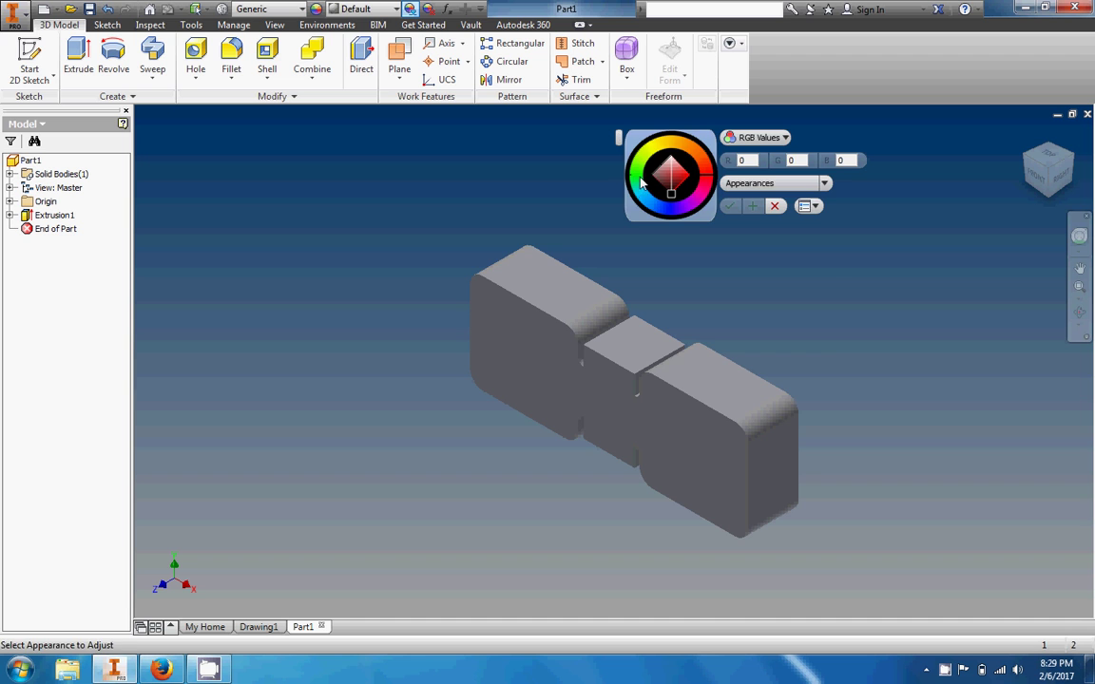
drag(440, 166, 838, 496)
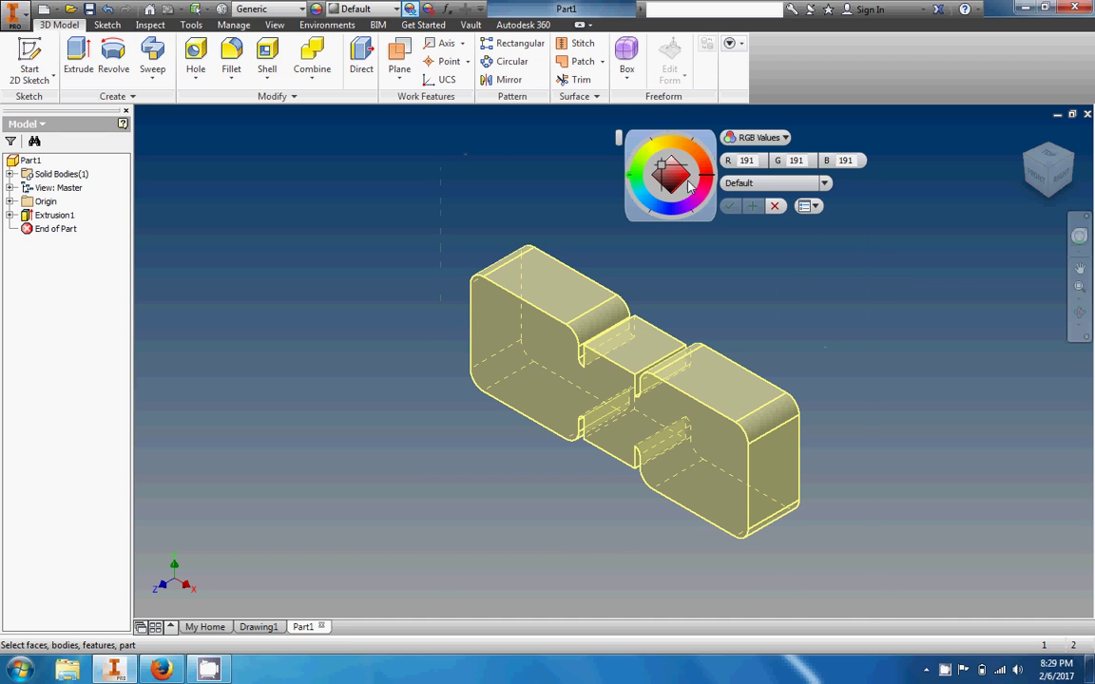
click(654, 178)
click(682, 184)
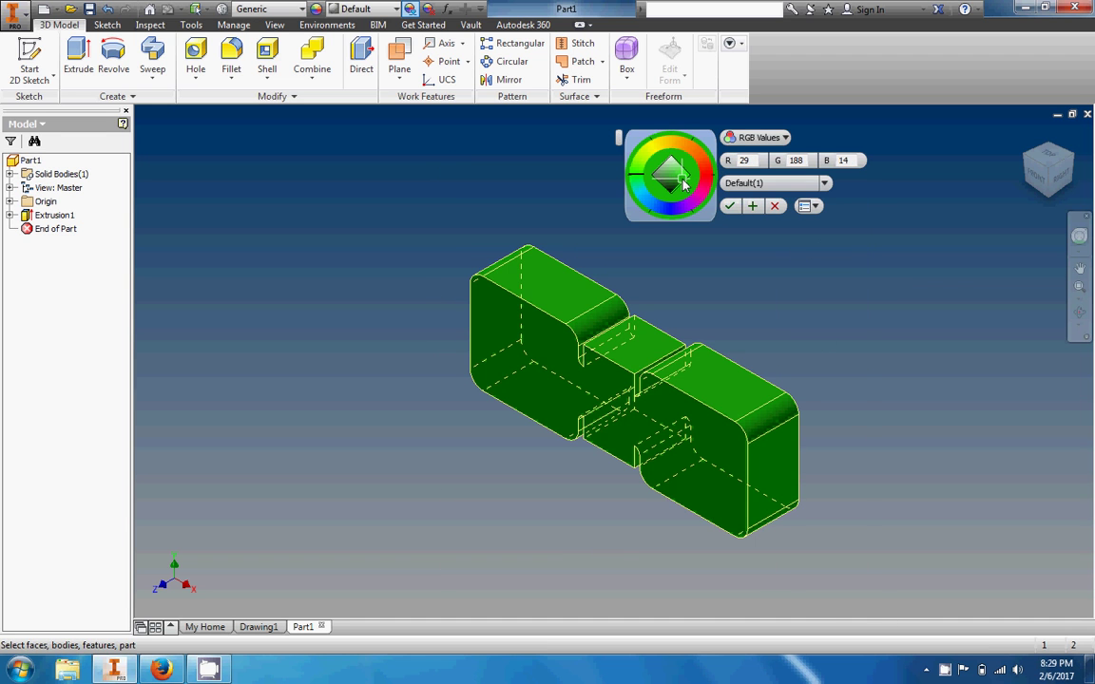
click(729, 205)
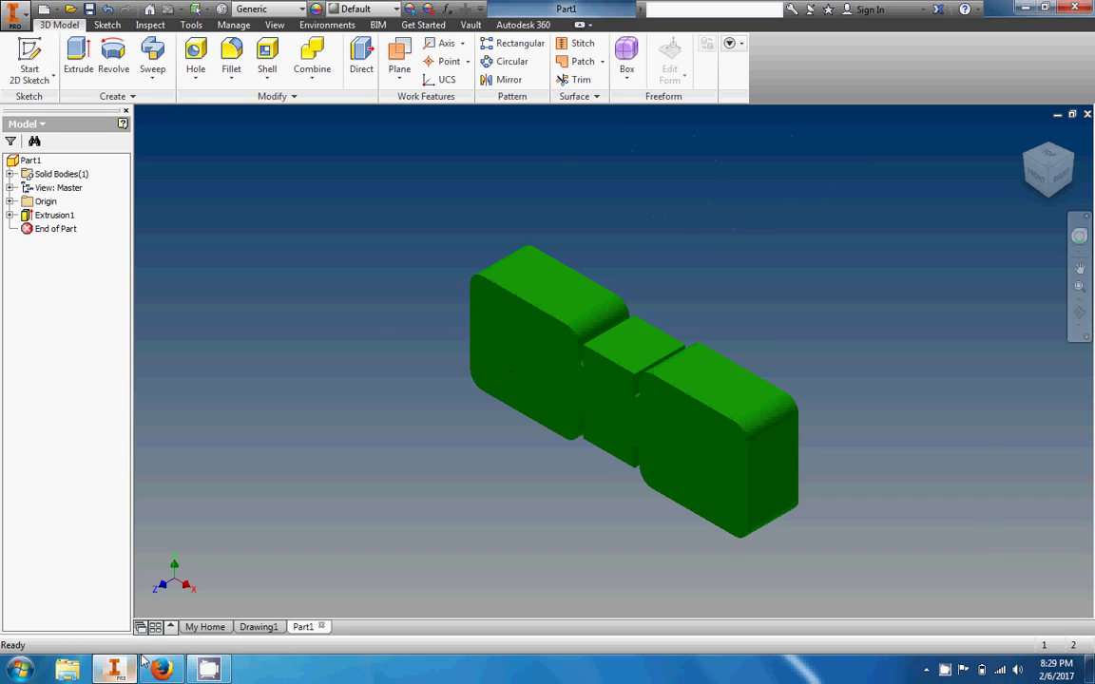
click(160, 670)
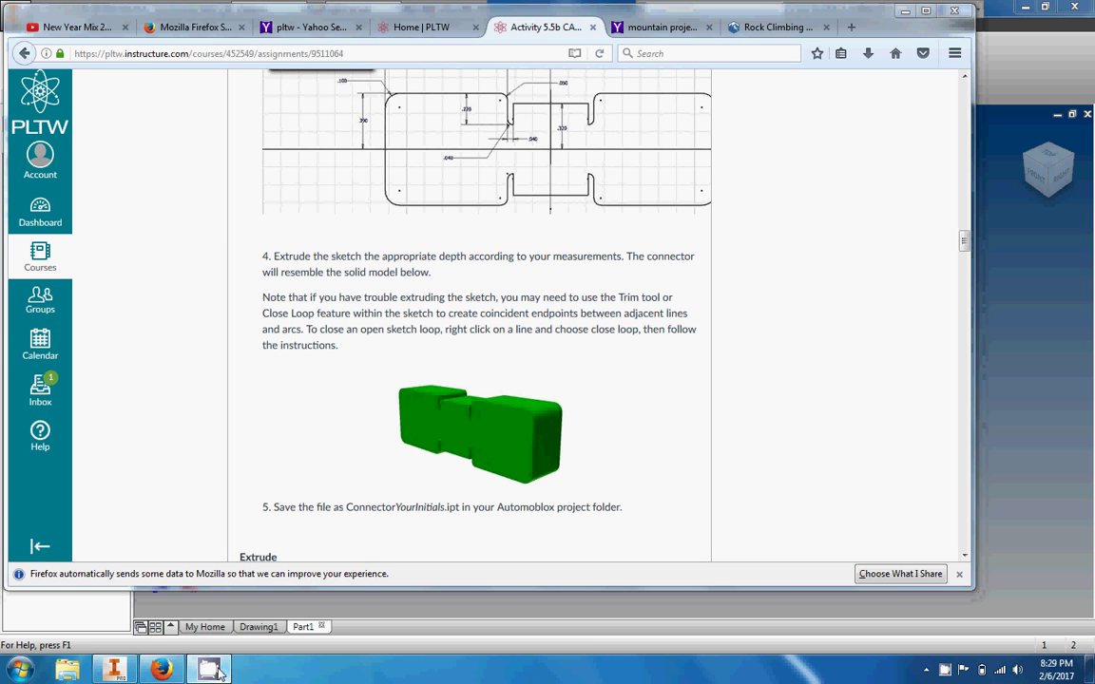
Step: Restore the CamStudio recorder window from its taskbar icon, in front of the assignment page
right_click(205, 671)
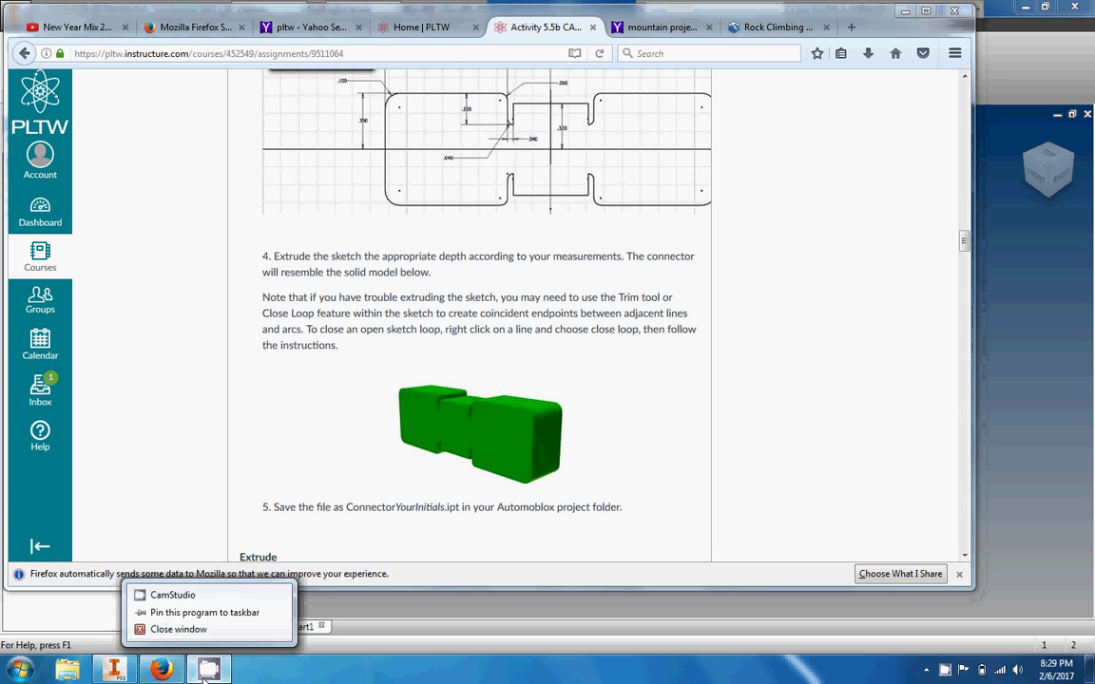
click(945, 671)
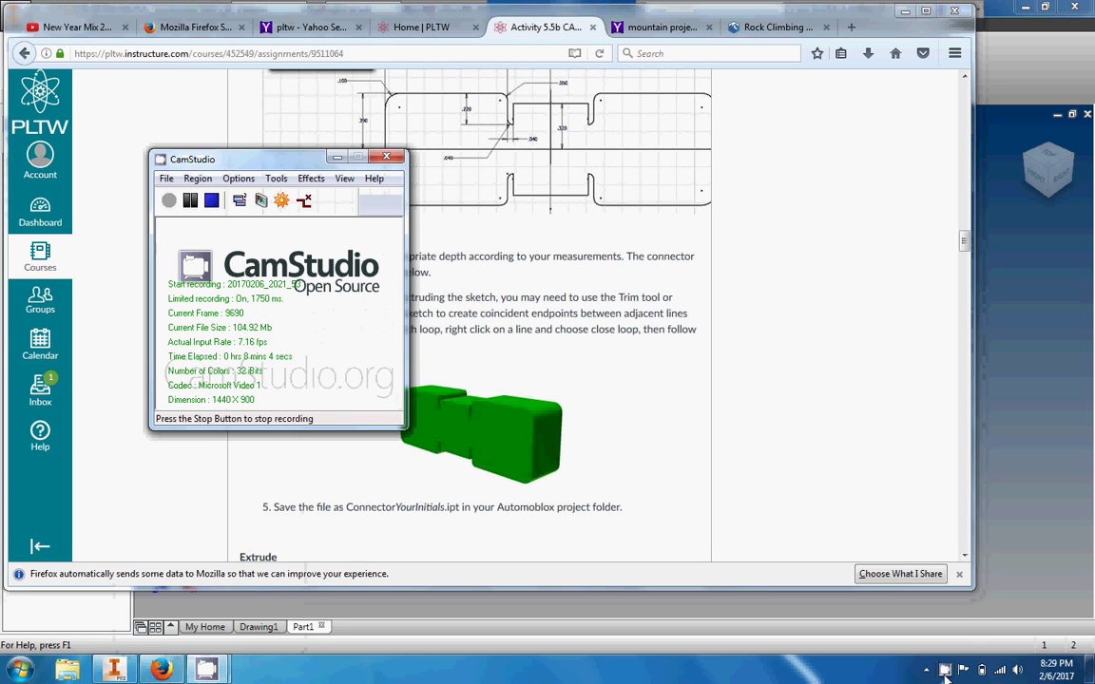